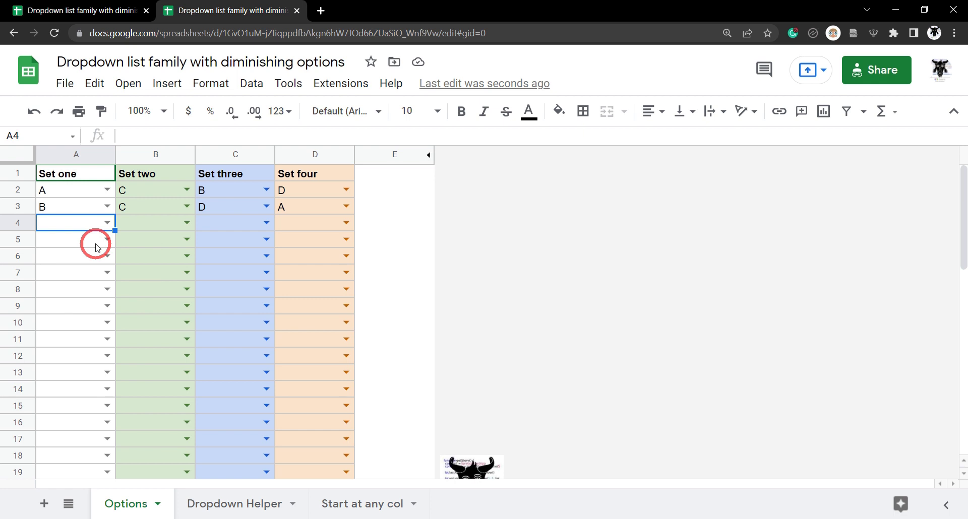
Fill row 4 from the dropdowns with B for Set one, A for Set two, D for Set three and C for Set four
left_click(106, 222)
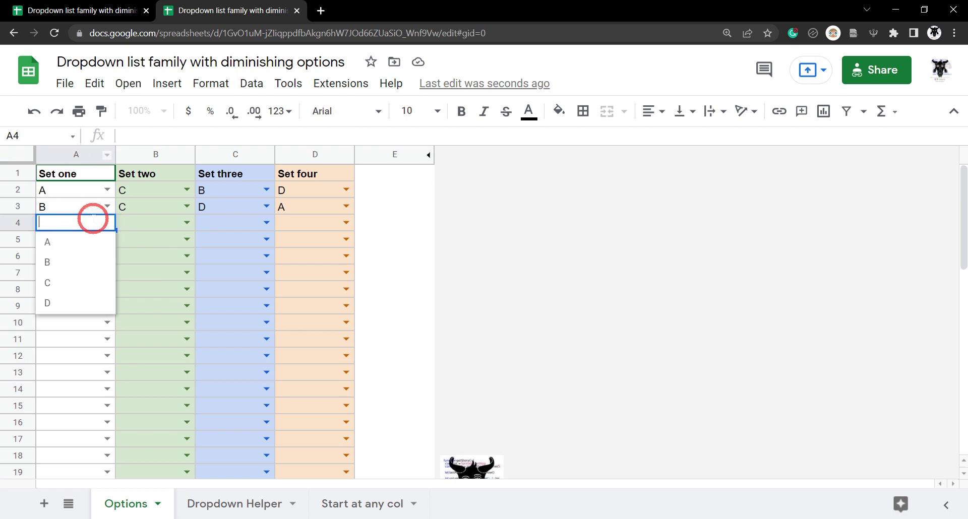
left_click(61, 262)
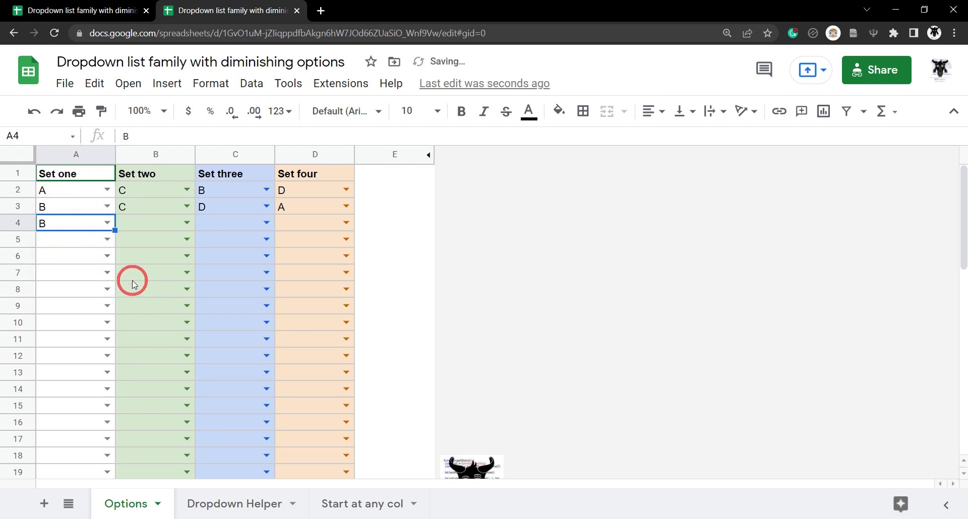
left_click(146, 230)
left_click(185, 222)
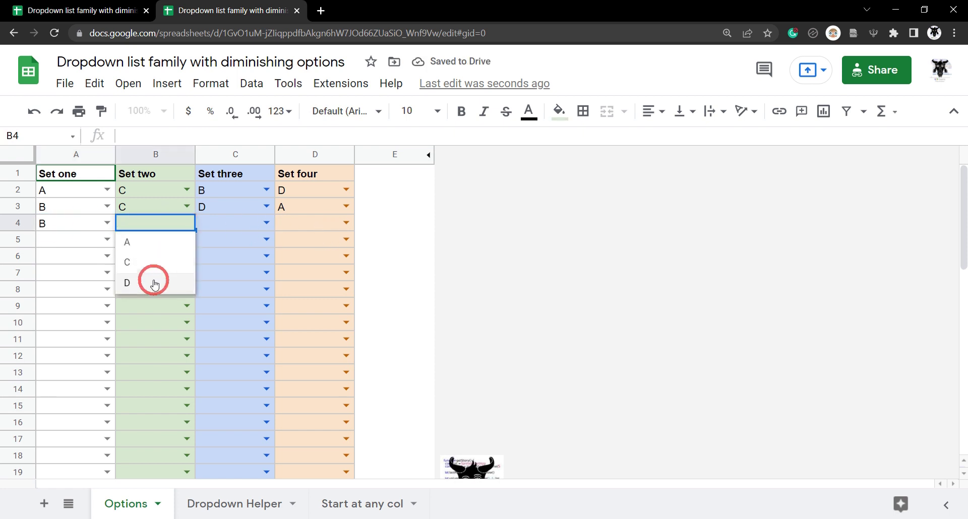
left_click(152, 242)
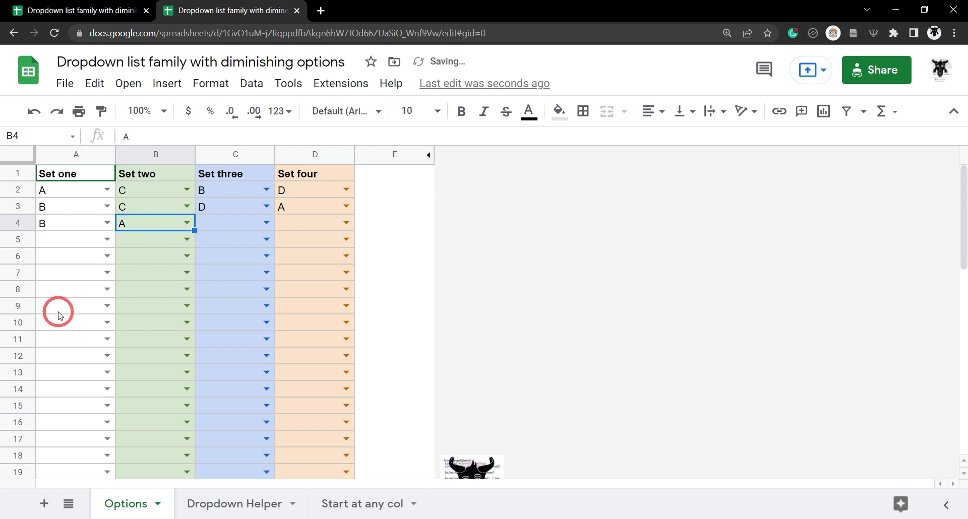
left_click(266, 223)
left_click(229, 262)
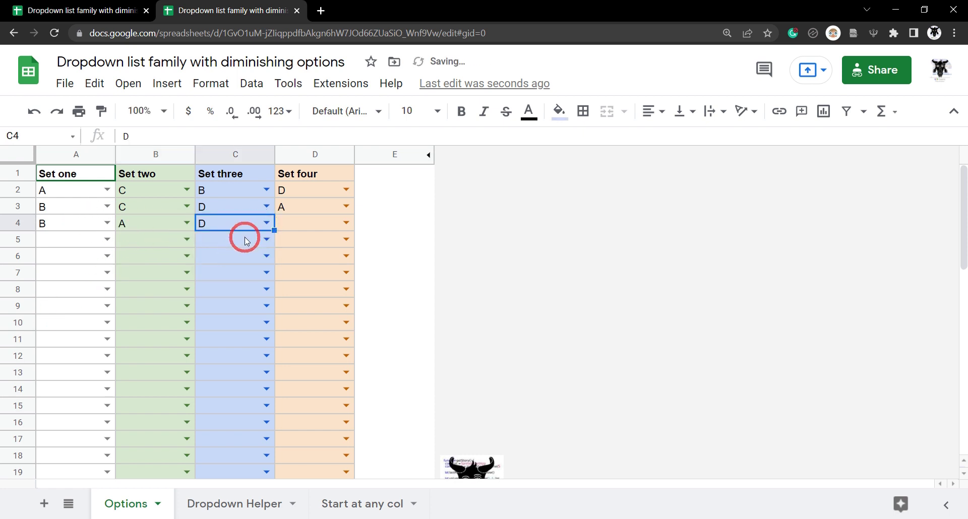
left_click(346, 223)
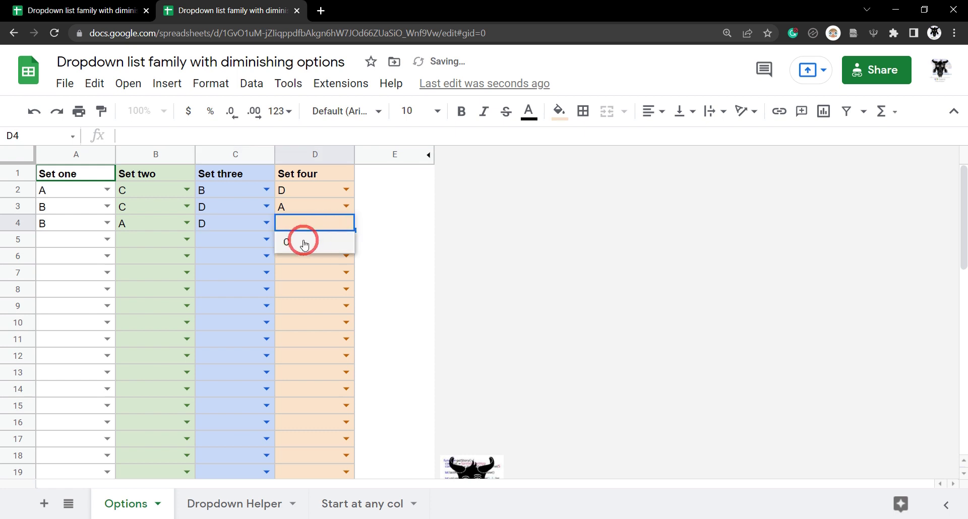
left_click(307, 242)
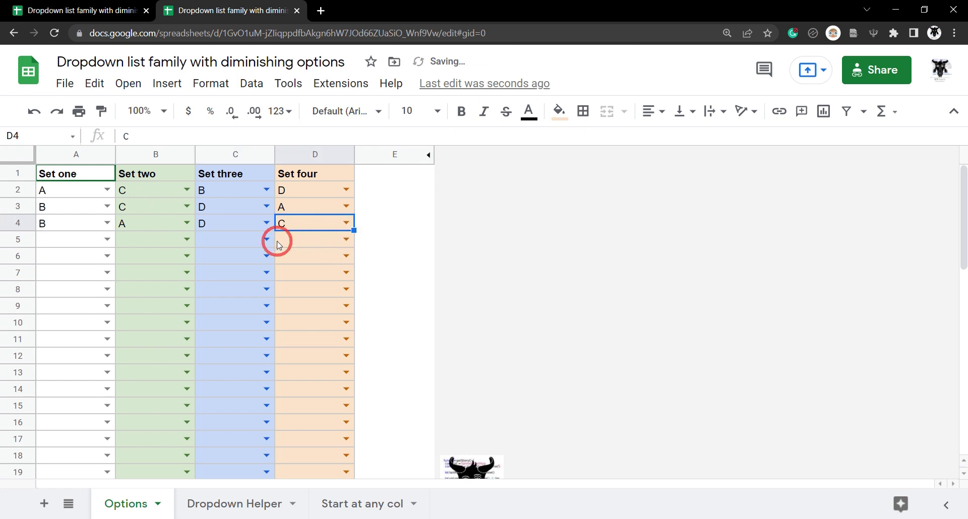
Try choosing B from the Set four dropdown in row 5 while the row's other sets are empty
left_click(345, 240)
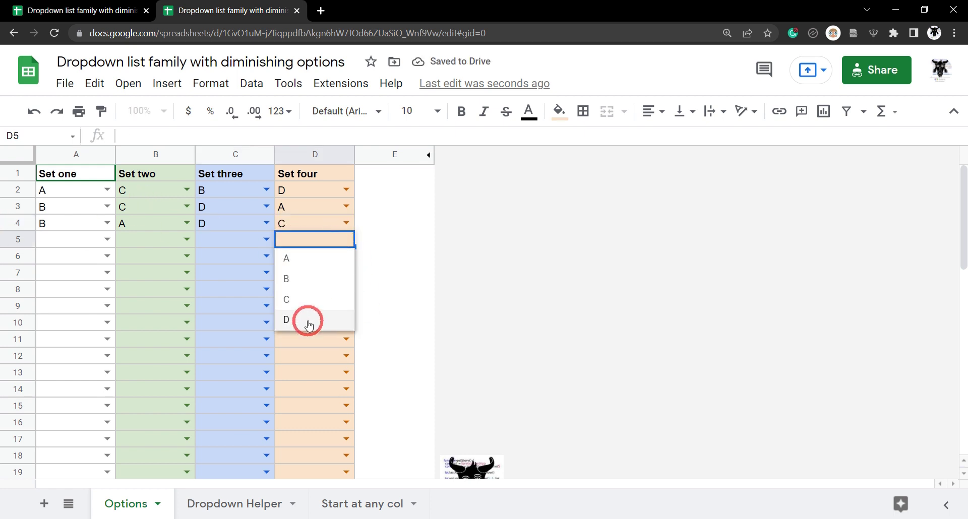
left_click(307, 280)
left_click(106, 239)
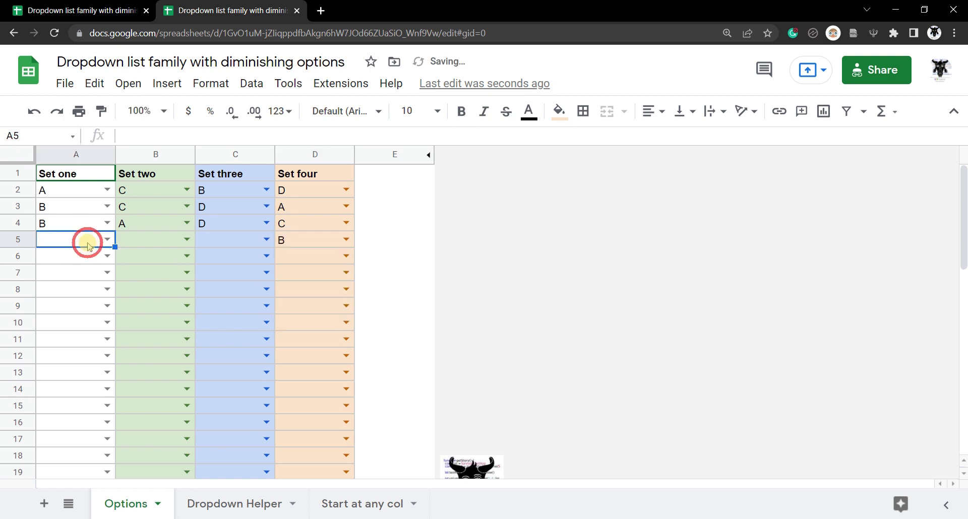
left_click(303, 241)
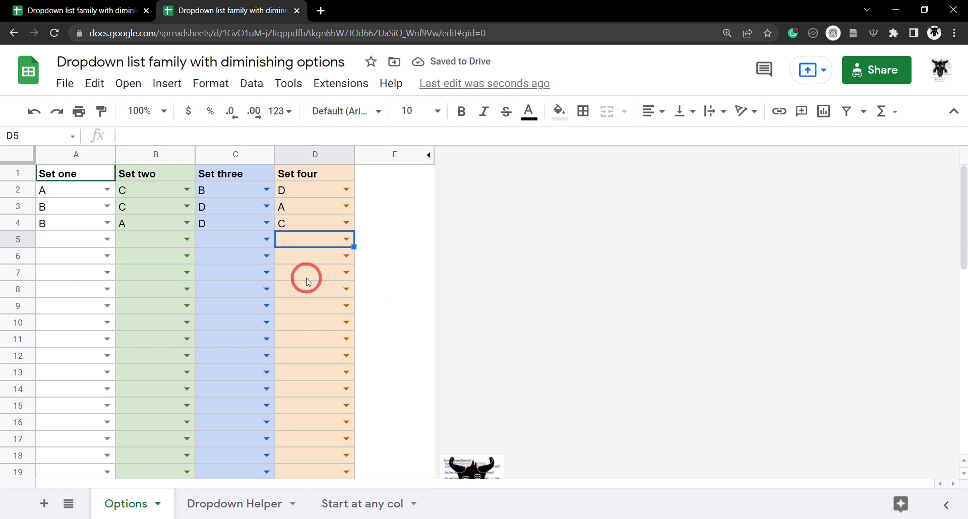
left_click(146, 247)
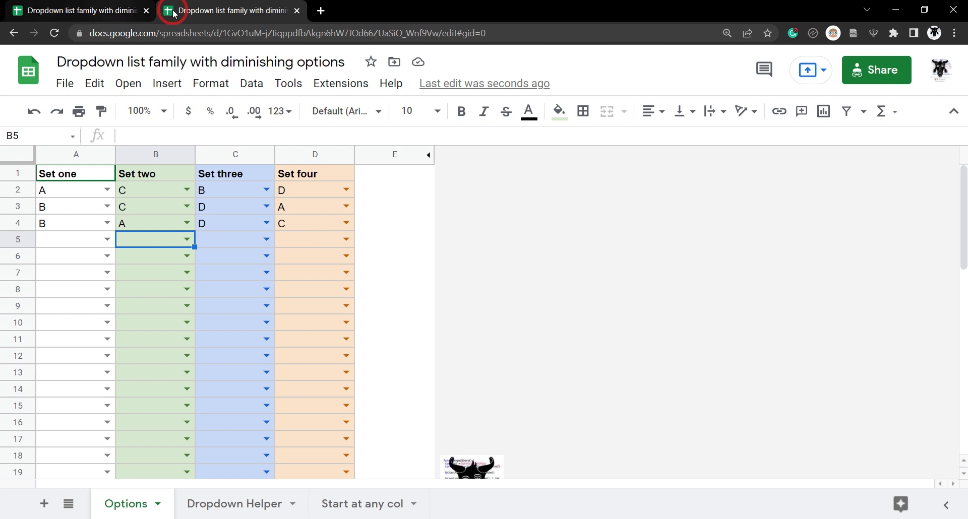
Switch to the blank spreadsheet and enter the headers Set One, Set Two, Set Three and Set Four in A1:D1
left_click(78, 10)
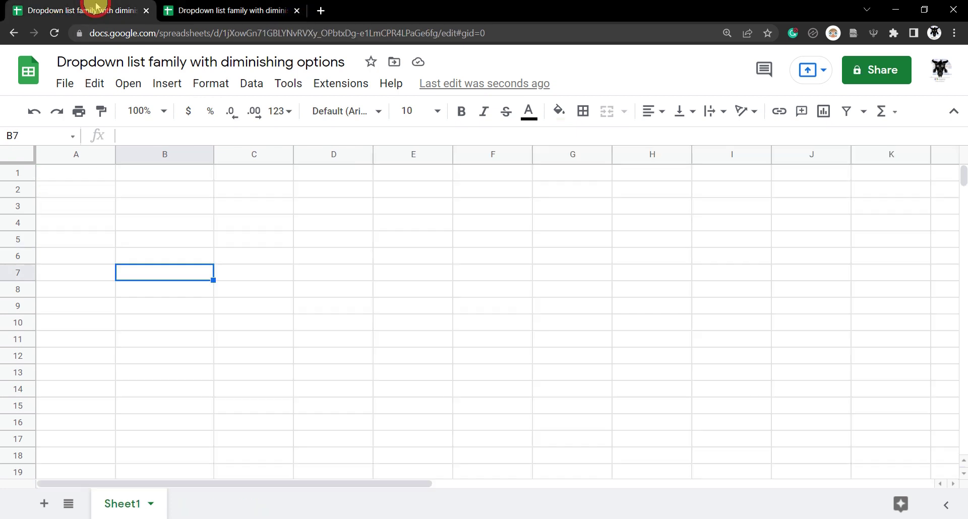
left_click(78, 178)
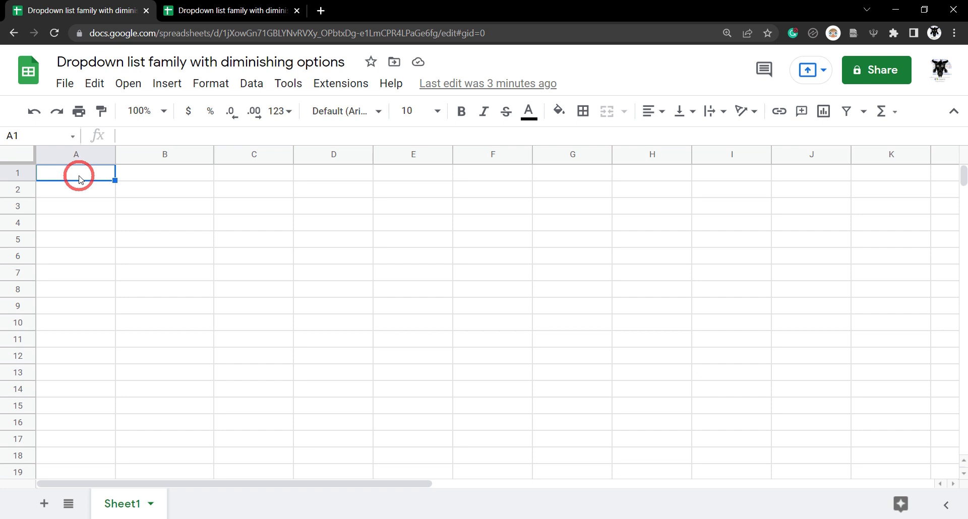
type("Set")
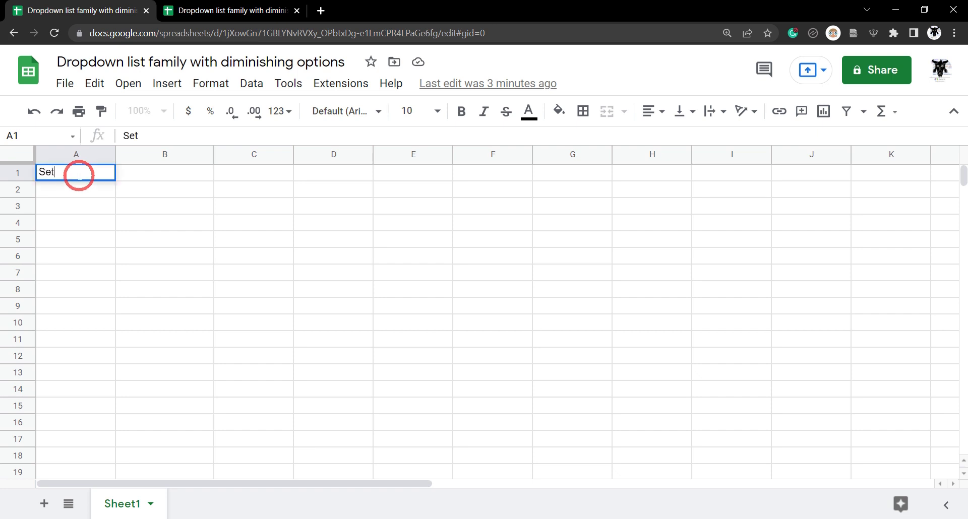
type(" One")
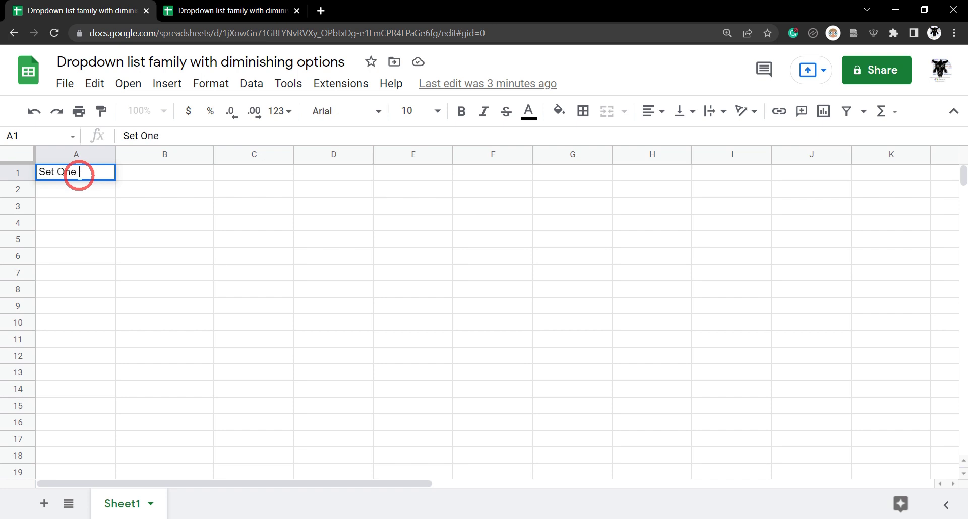
key("Tab")
type("Set Two")
key("Tab")
type("Set Three")
key("Tab")
type("Set")
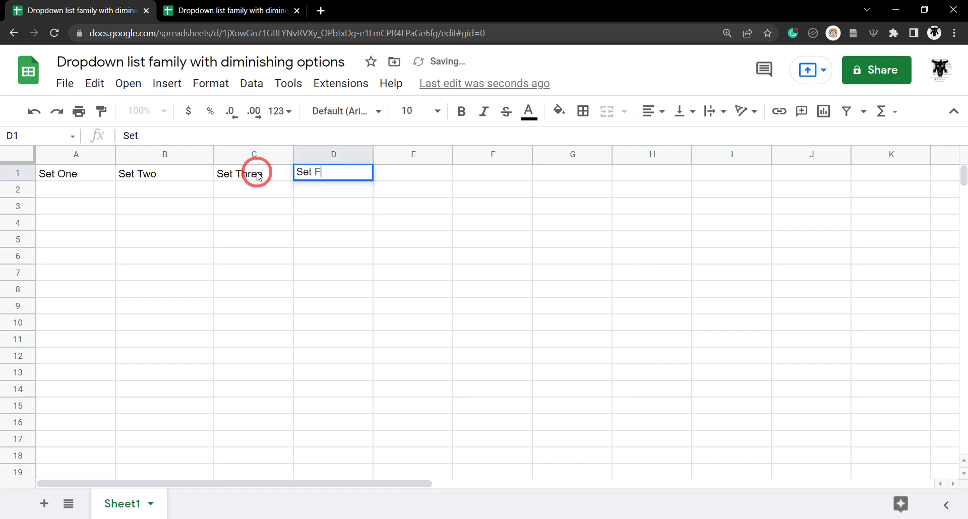
key("Return")
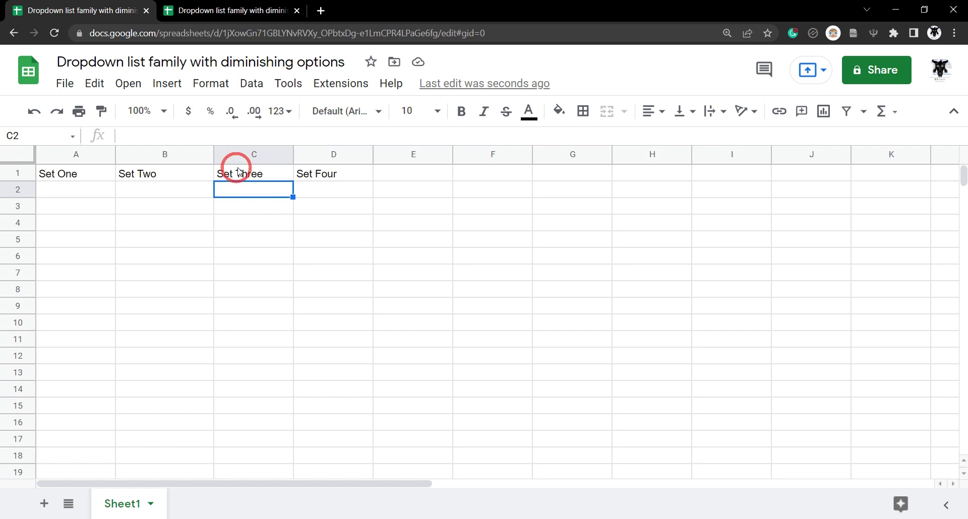
Make the four set headers in A1:D1 bold
left_click(57, 176)
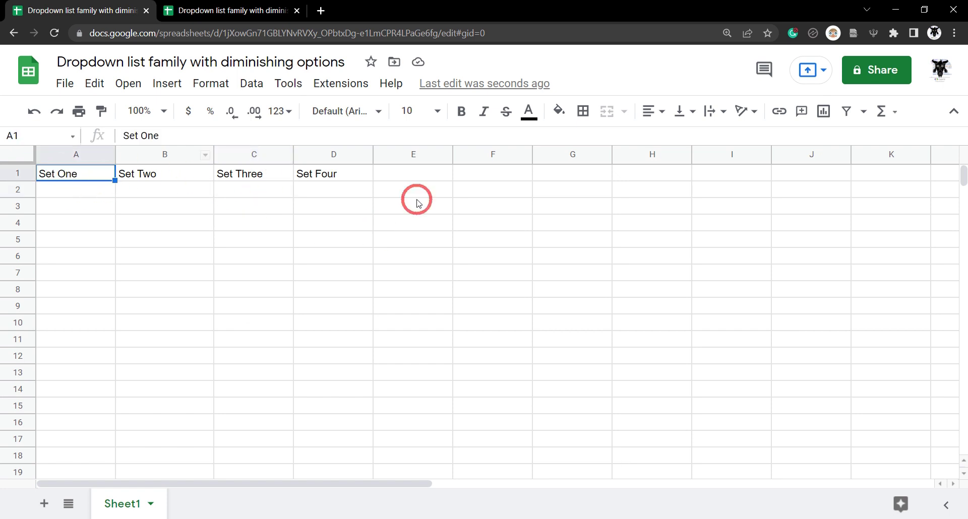
left_click(324, 179, "shift")
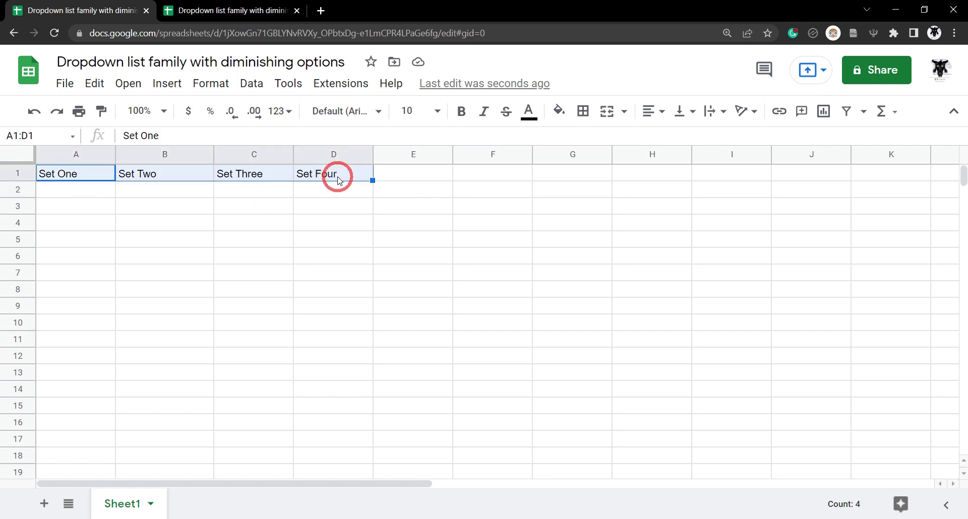
key("ctrl+b")
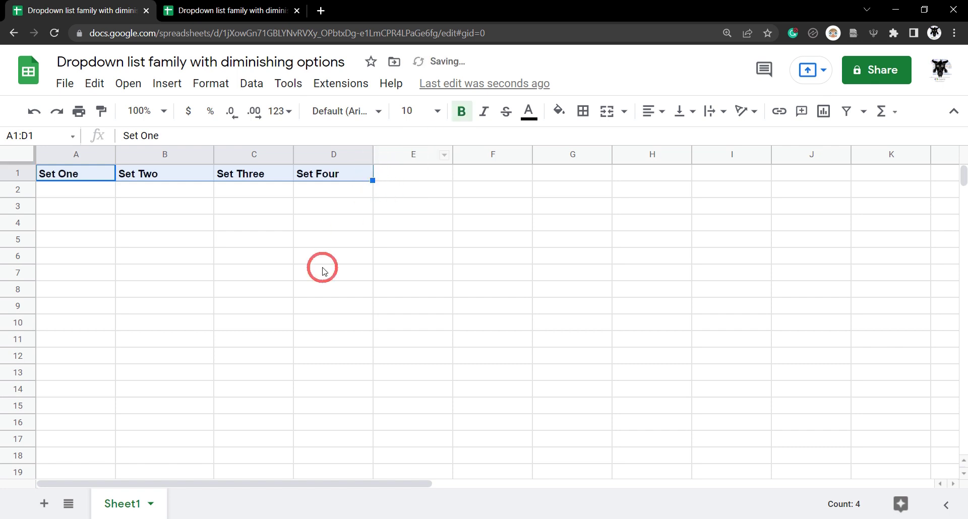
left_click(306, 287)
left_click(61, 154)
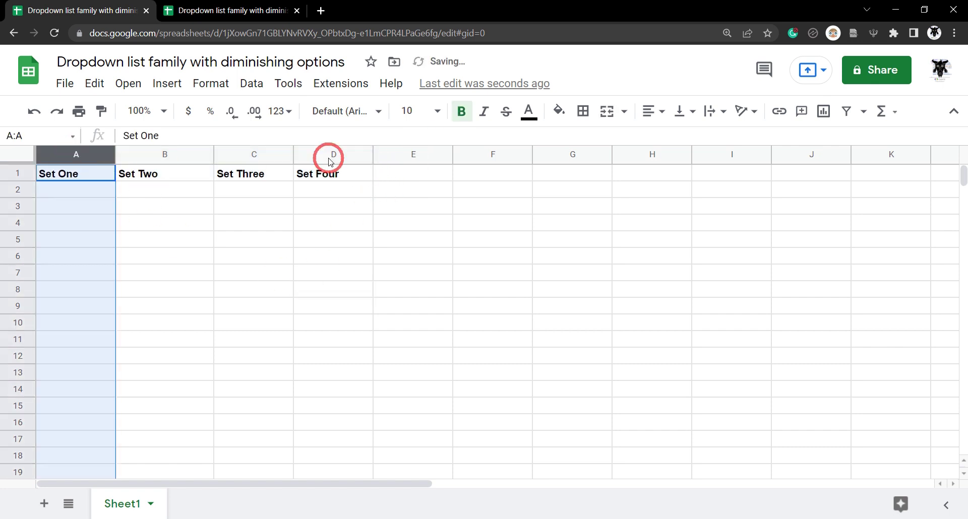
left_click(336, 151, "shift")
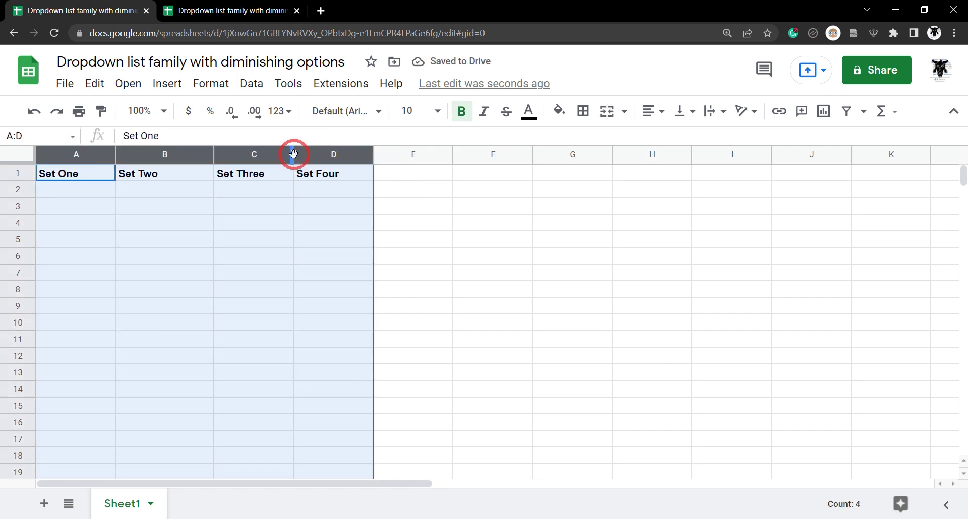
left_click(290, 225)
left_click(80, 190)
left_click(95, 173)
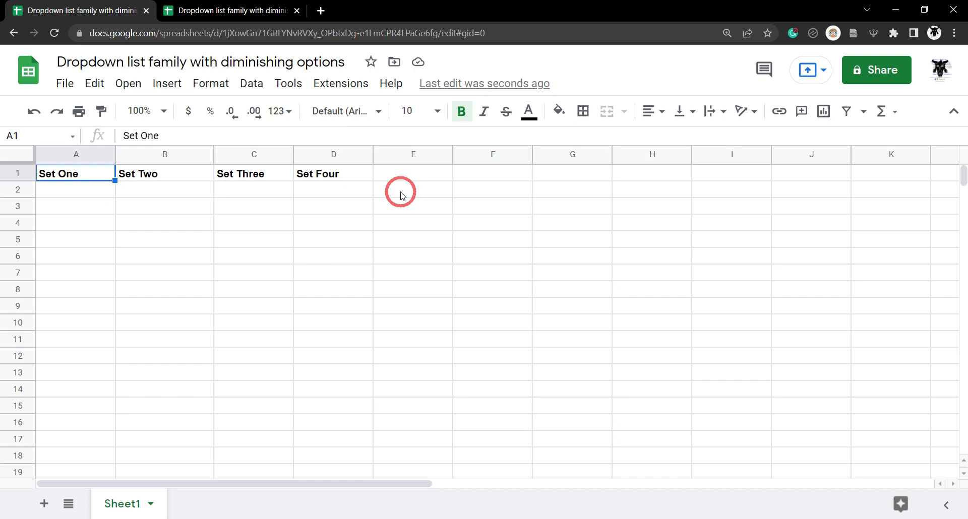
Fill the whole Set Two column with the lightest green shade
left_click(194, 155)
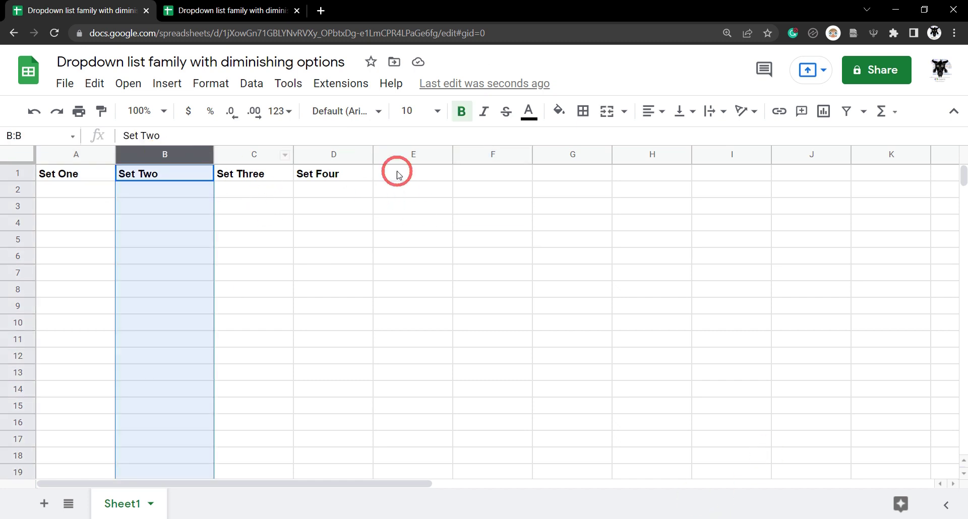
left_click(558, 111)
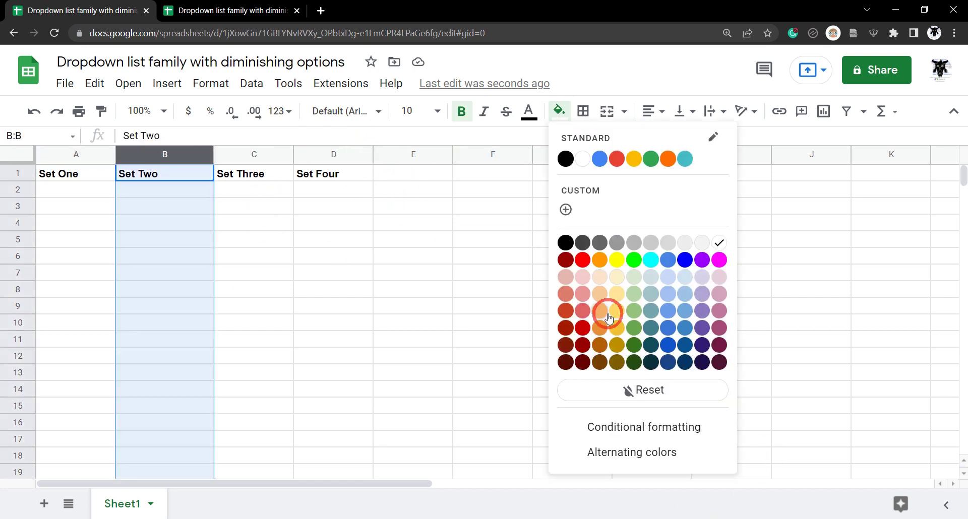
left_click(639, 283)
left_click(377, 254)
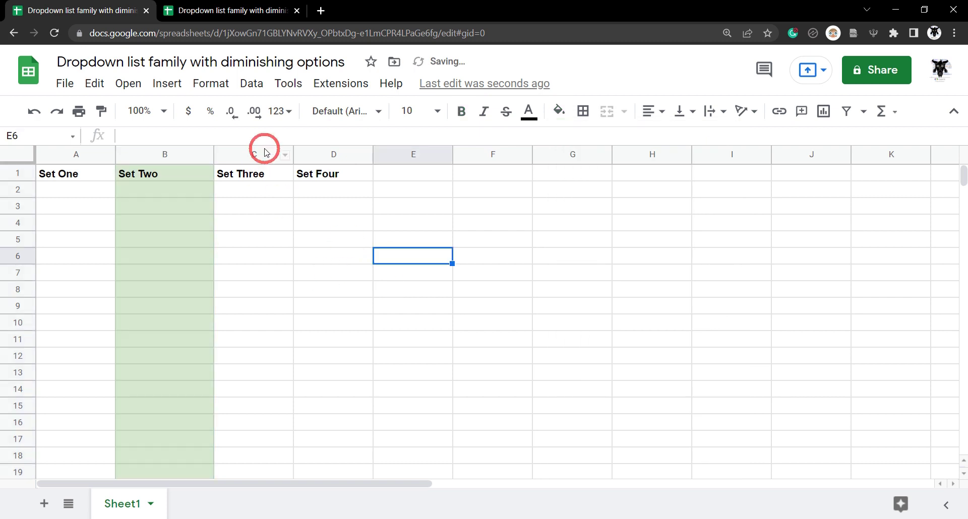
Fill the whole Set Three column with the lightest cornflower blue shade
left_click(263, 152)
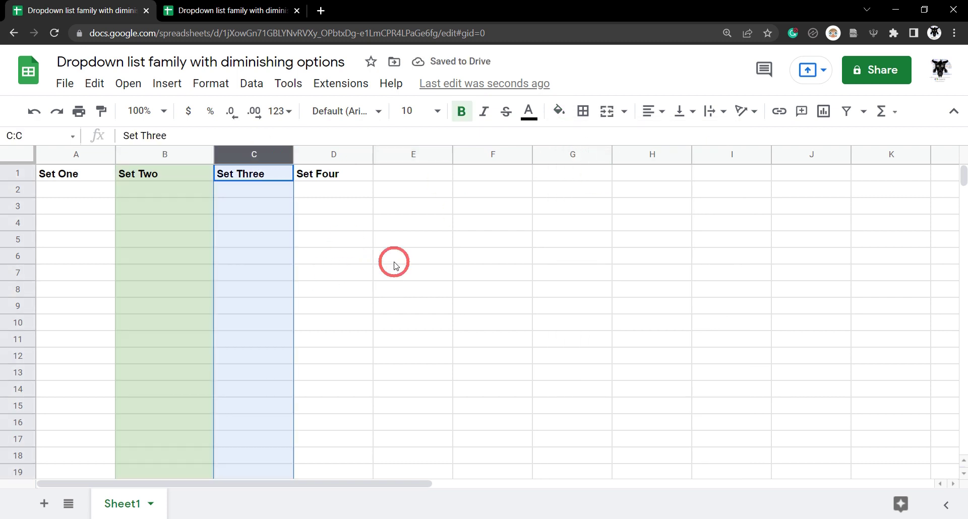
left_click(559, 111)
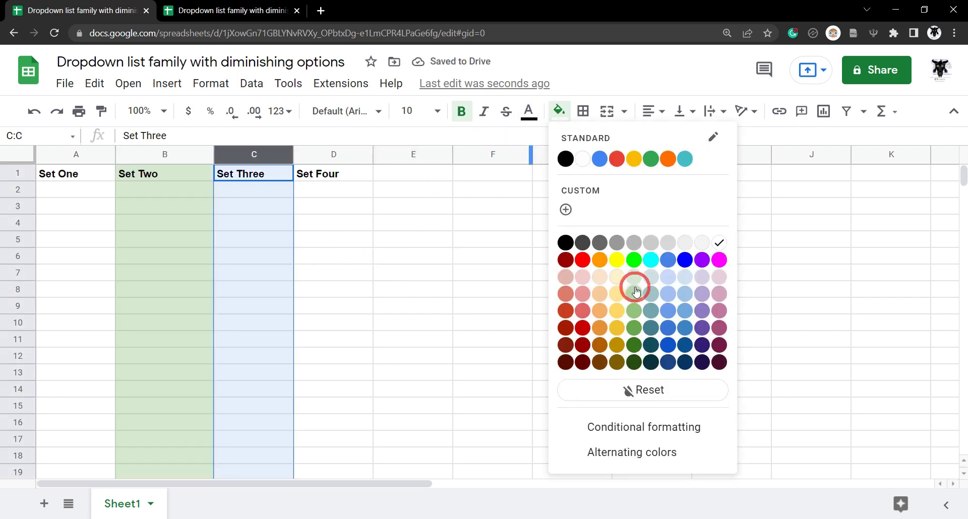
left_click(668, 277)
left_click(411, 257)
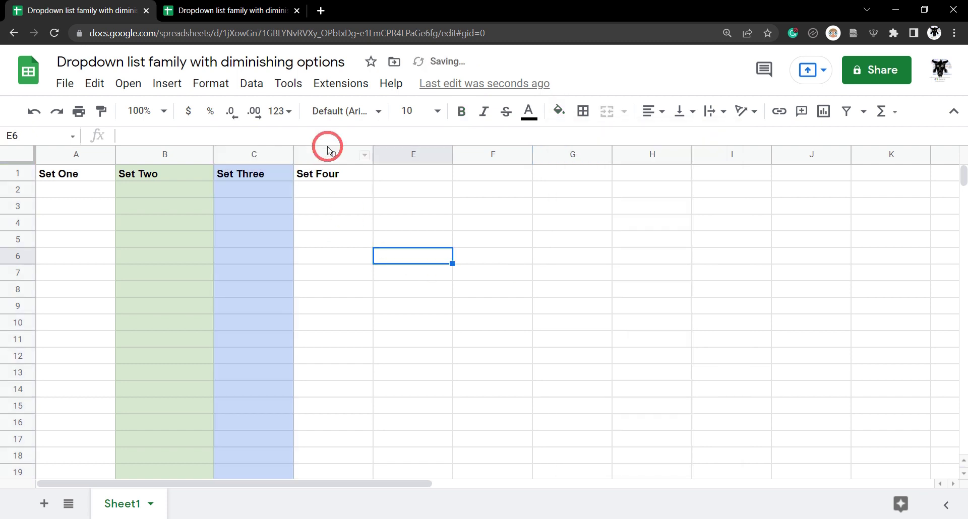
Fill the whole Set Four column with the lightest orange shade
left_click(334, 153)
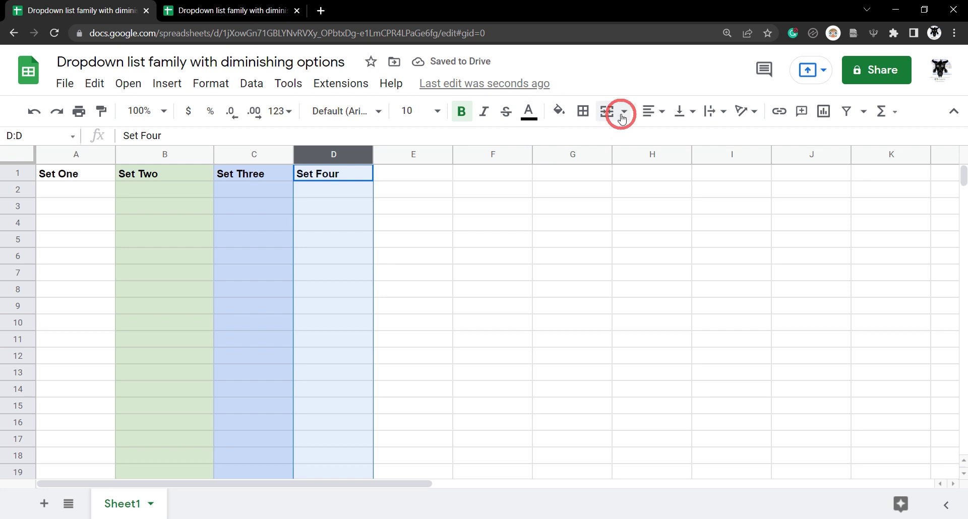
left_click(559, 112)
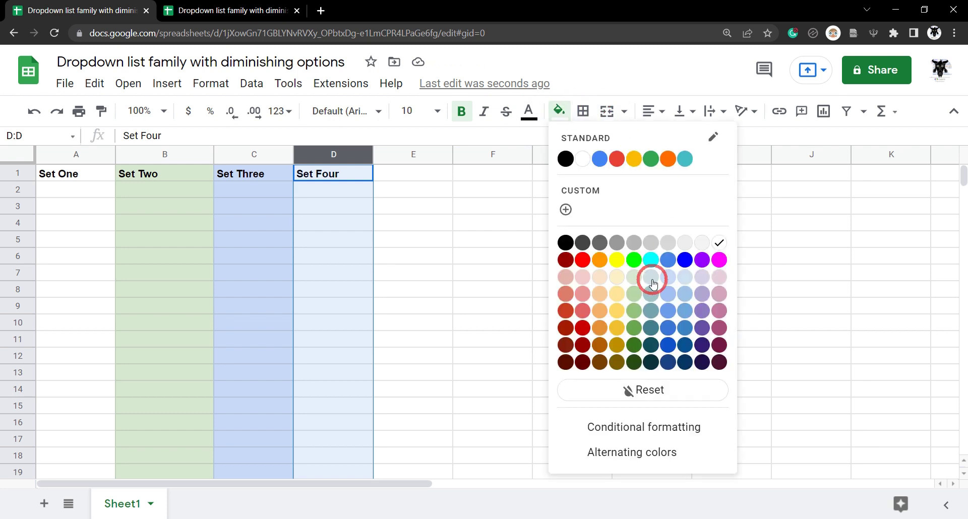
left_click(602, 269)
left_click(475, 289)
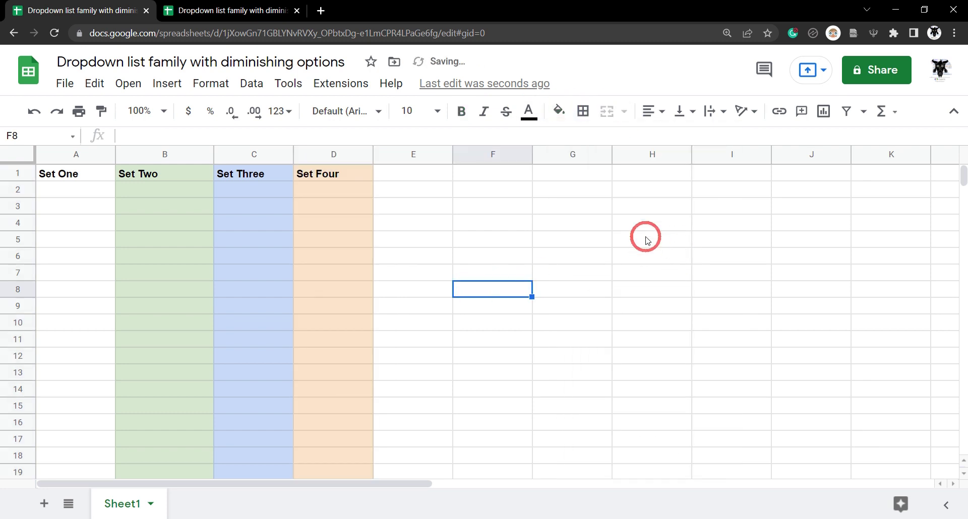
Rename the sheet Sheet1 as Options
double_click(120, 505)
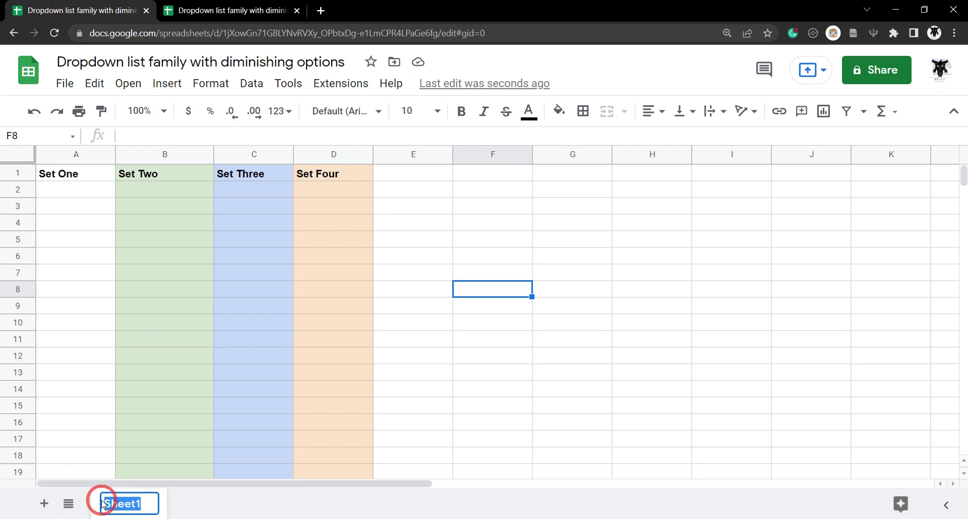
type("Options")
key("BackSpace")
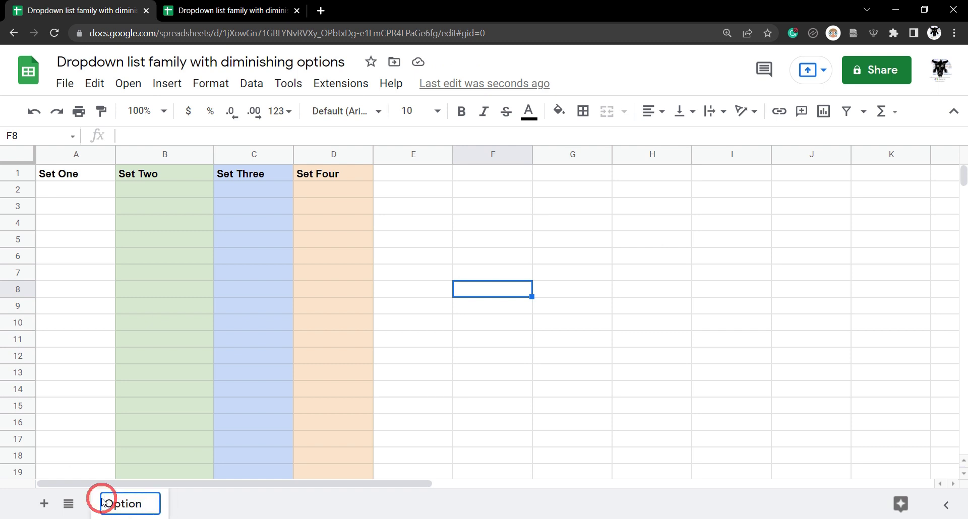
key("Tab")
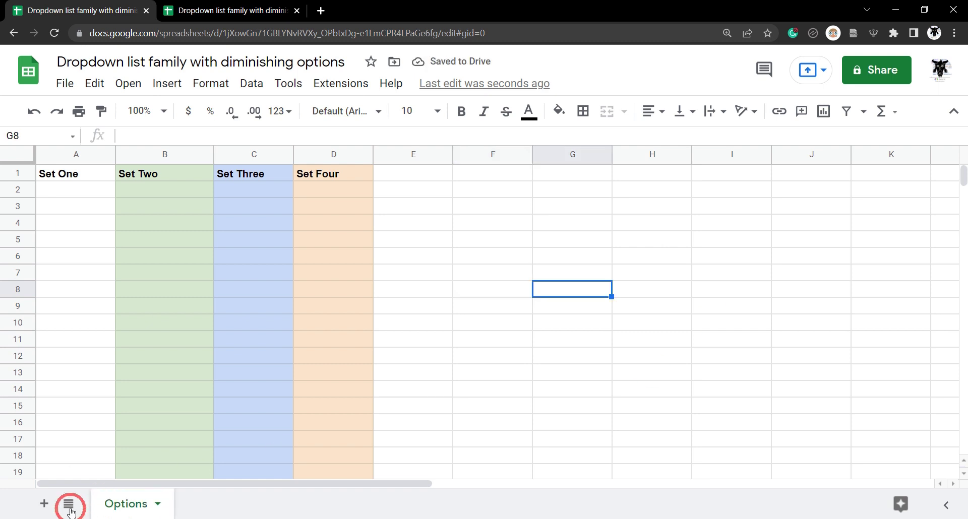
Add a new sheet to the workbook and name it Dropdown Helper
left_click(44, 504)
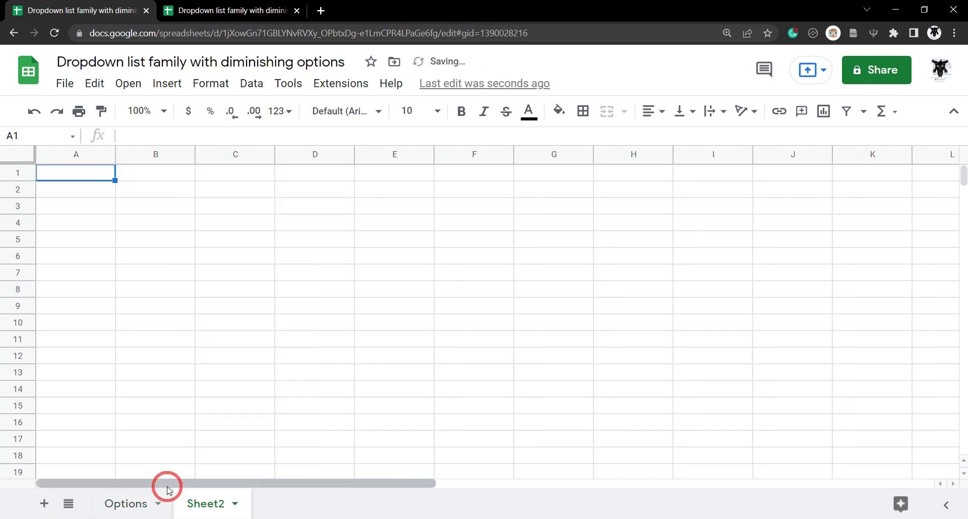
double_click(208, 503)
type("Dropdown")
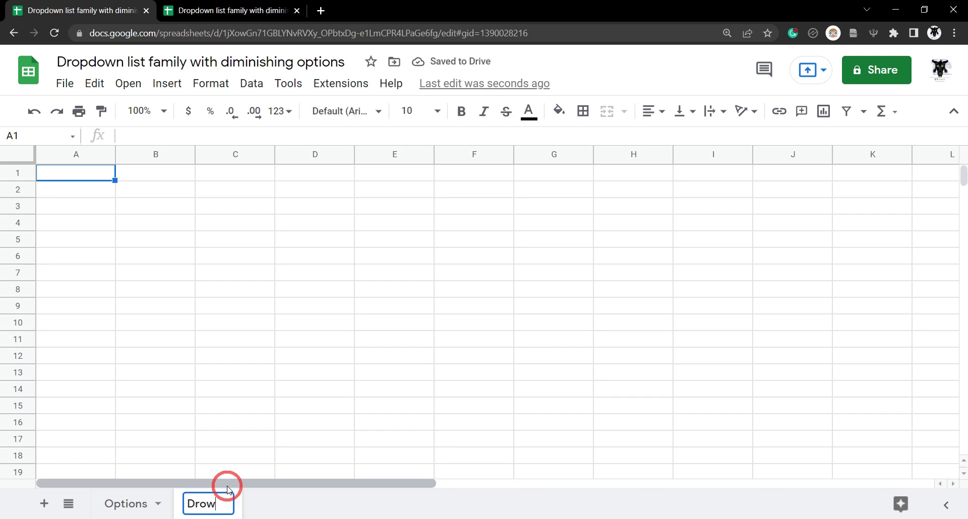
type(" Helper")
key("Return")
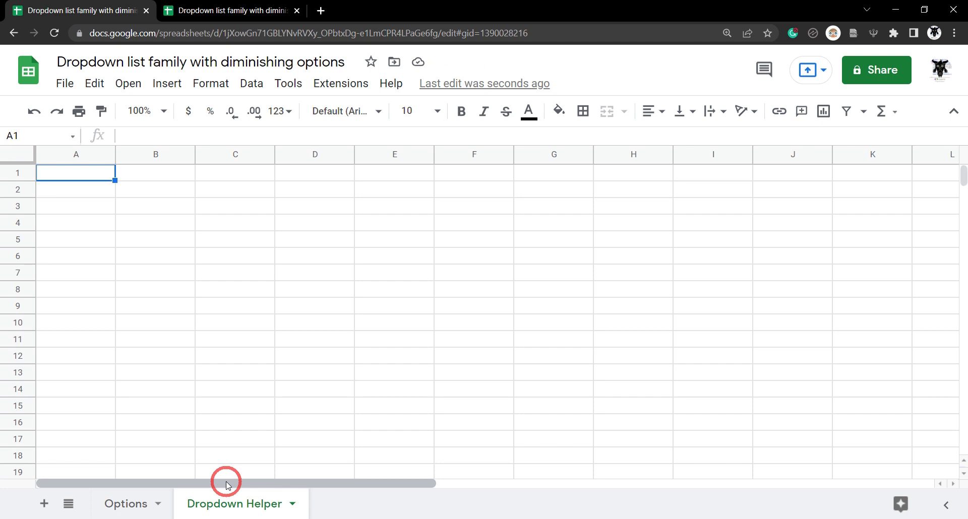
Enter the header All Options in cell A1 of the Dropdown Helper sheet and make it bold
left_click(89, 179)
type("All Options")
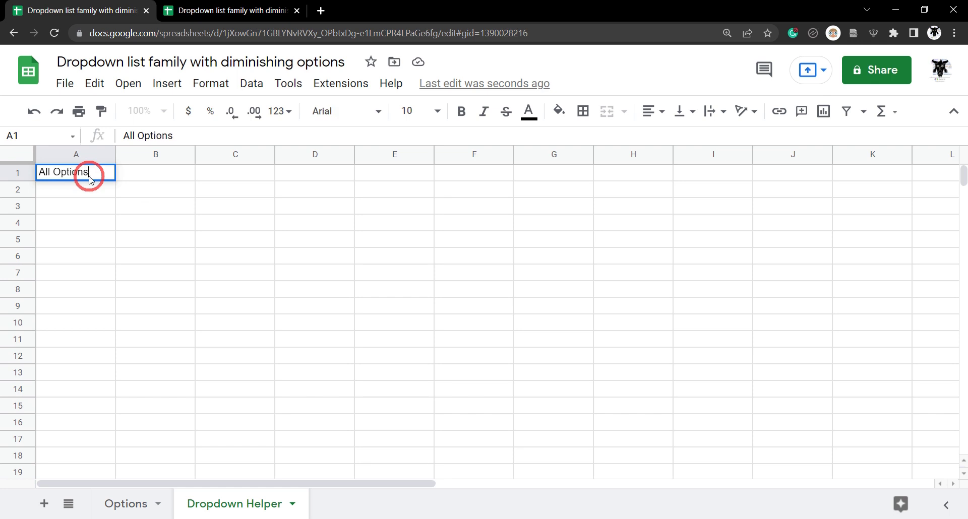
key("Return")
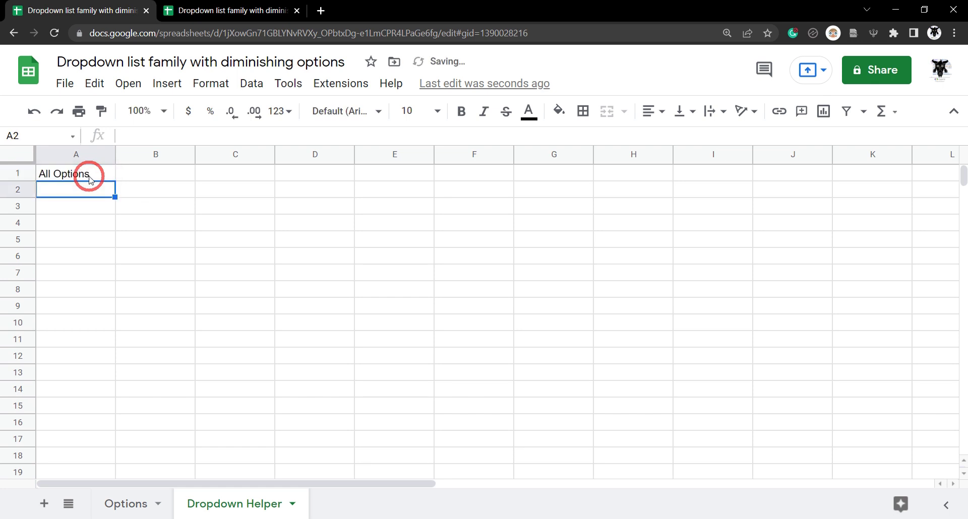
left_click(88, 176)
key("ctrl+b")
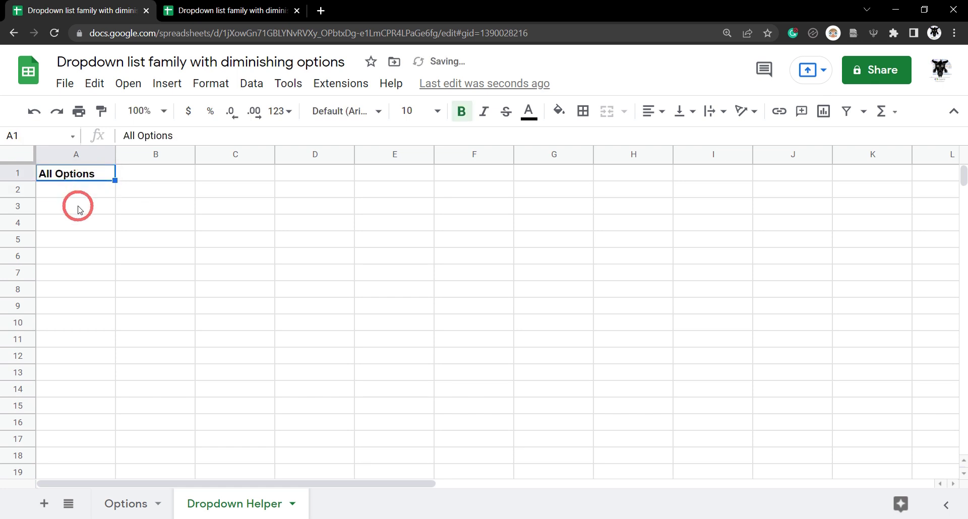
List the options A, B, C and D in cells A2 to A5 under the All Options header
left_click(86, 191)
type("All Options")
key("Return")
left_click(90, 192)
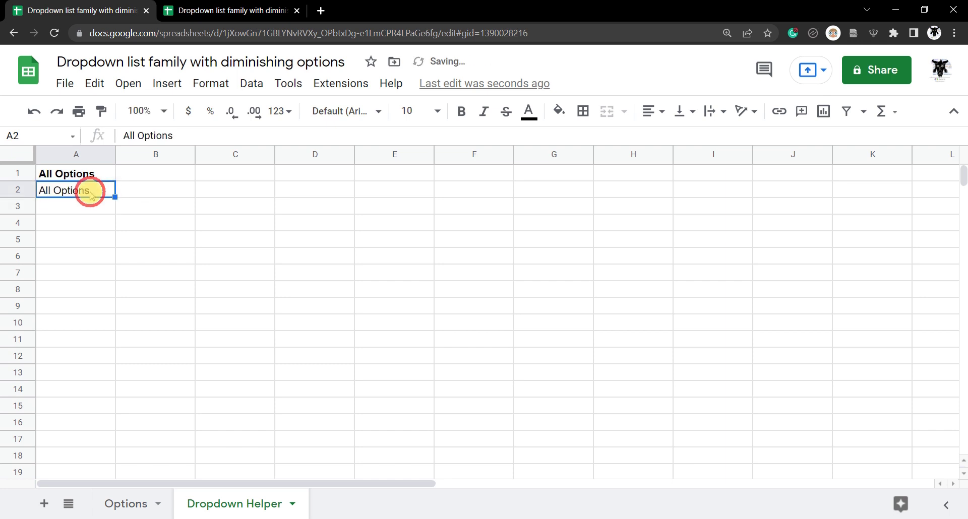
double_click(90, 191)
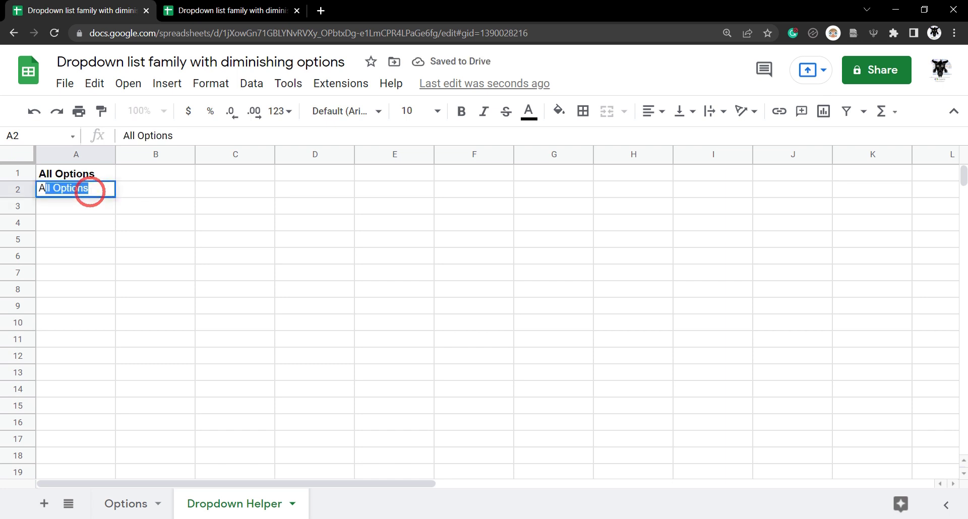
key("Delete")
key("Return")
type("B")
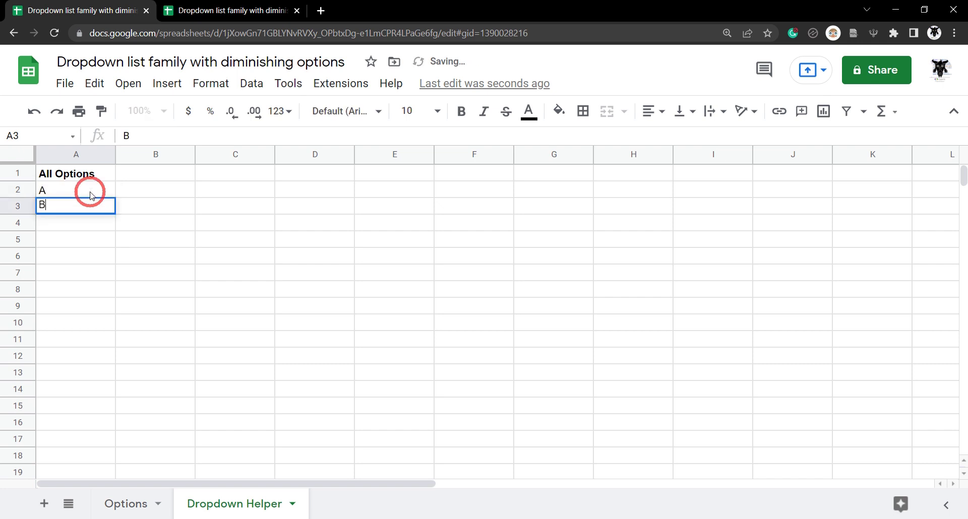
key("Return")
type("C")
key("Return")
type("D")
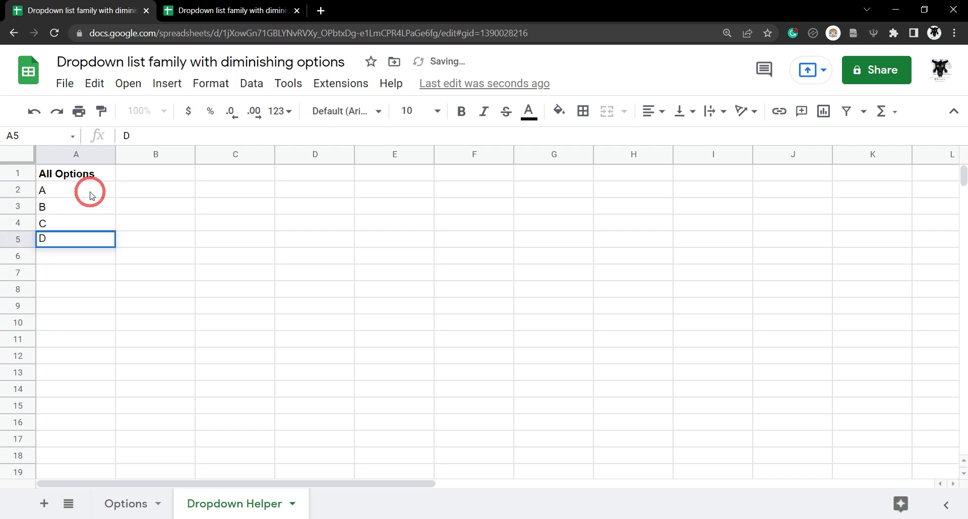
key("Return")
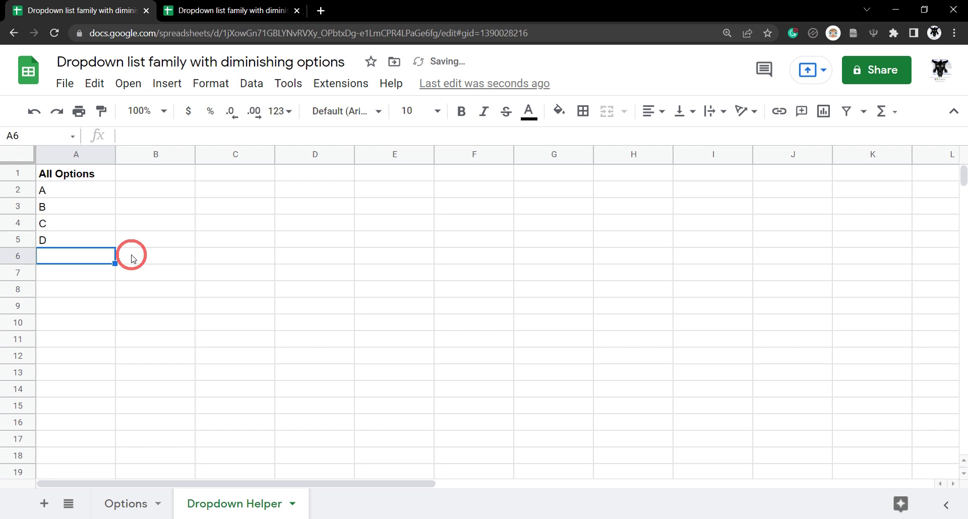
Narrow column B of the Dropdown Helper sheet to about half its width and fill it with black
left_click(157, 255)
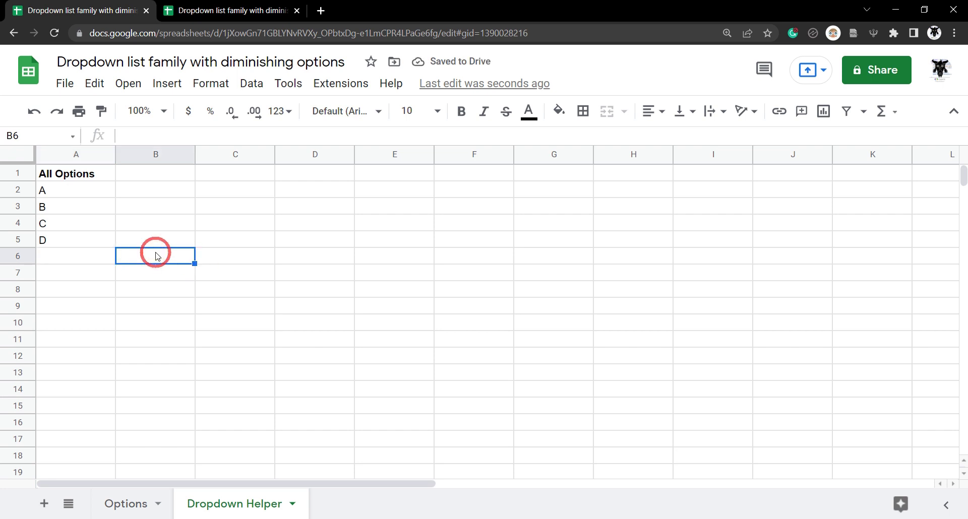
left_click(150, 154)
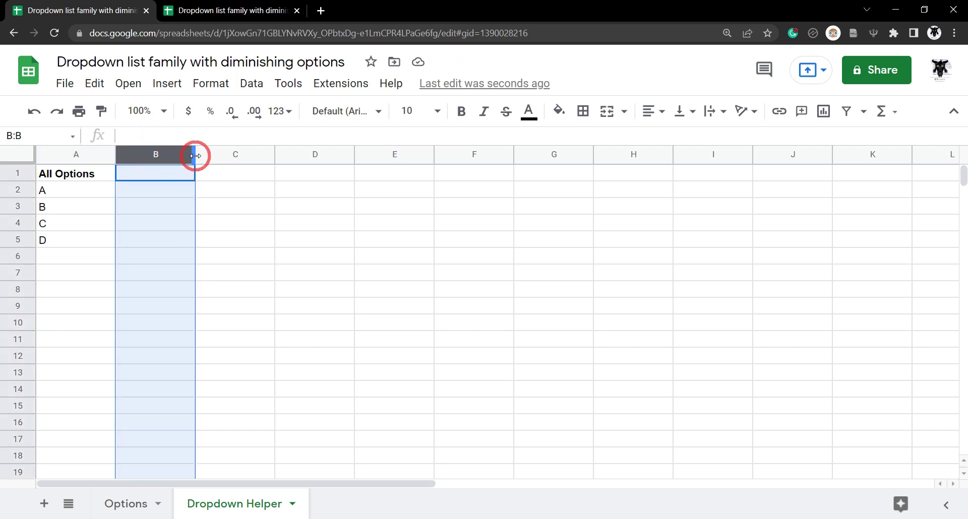
left_click_drag(195, 157, 153, 155)
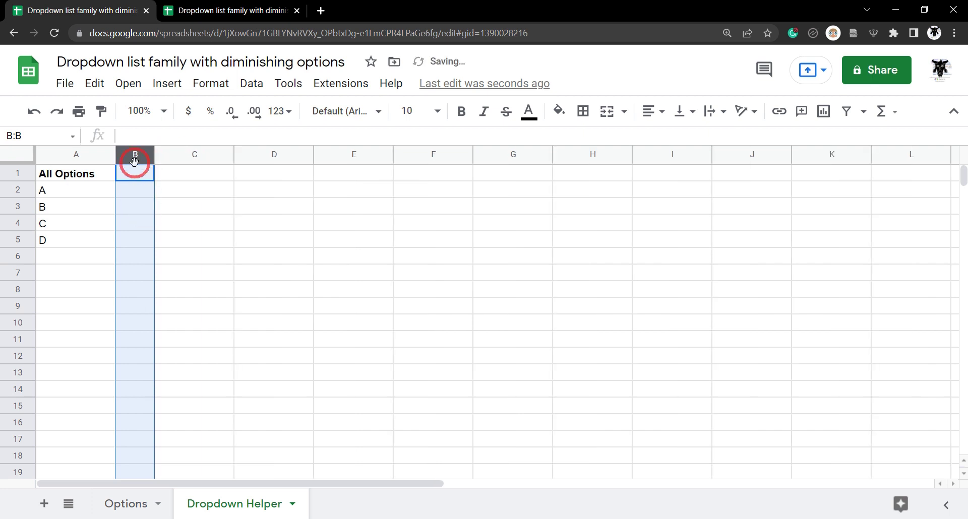
left_click(558, 110)
left_click(565, 159)
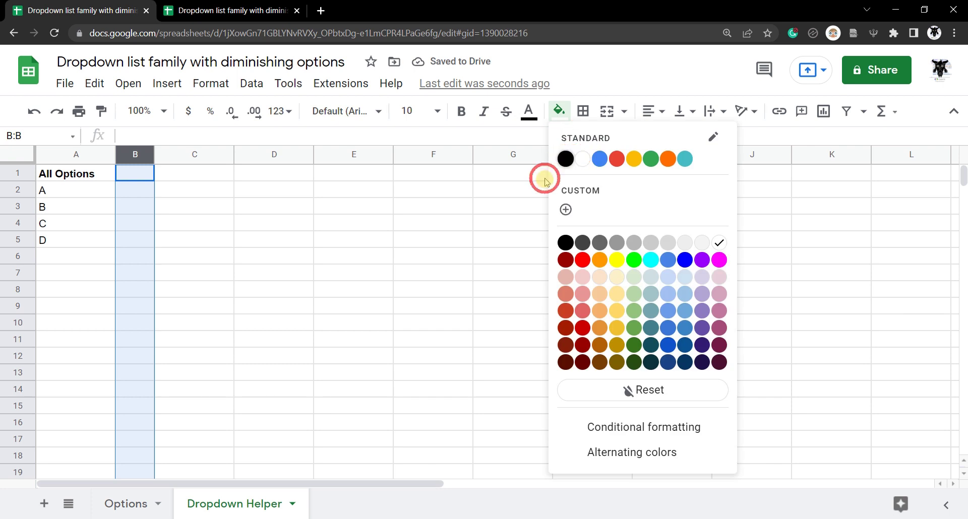
left_click(176, 228)
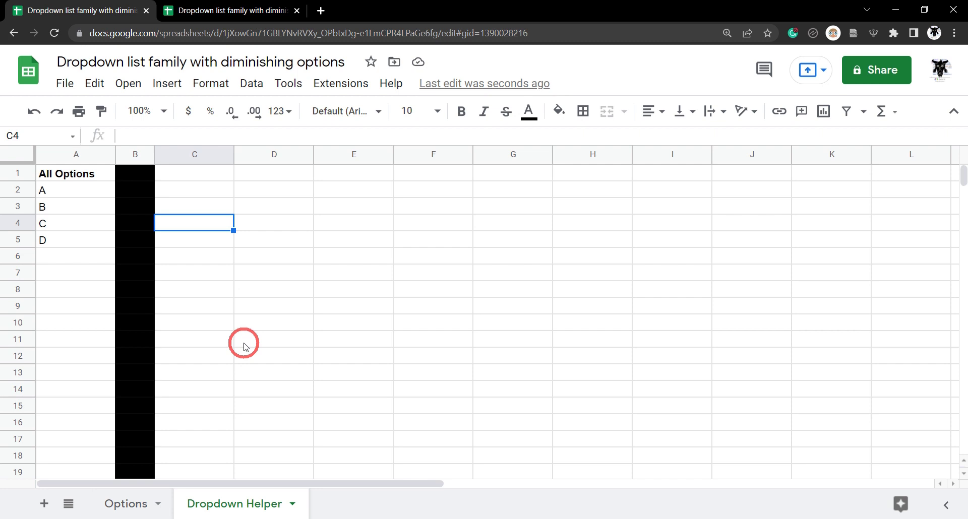
Delete rows 51 to 1000 from the Options sheet
left_click(88, 176)
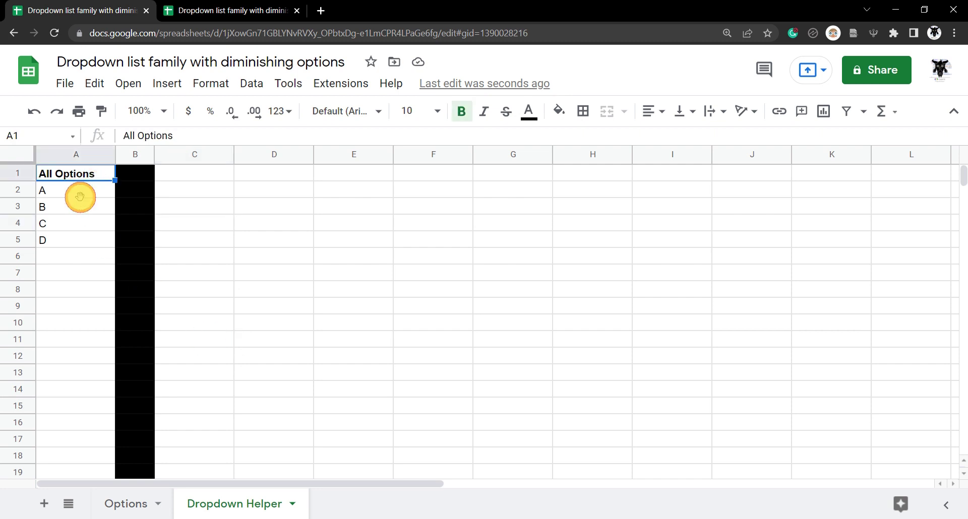
left_click(84, 196)
left_click(124, 504)
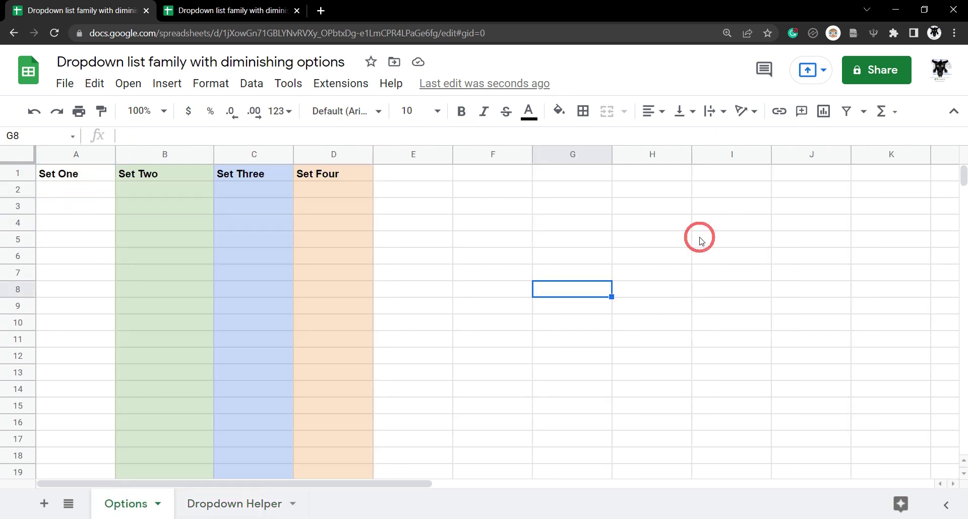
left_click(63, 190)
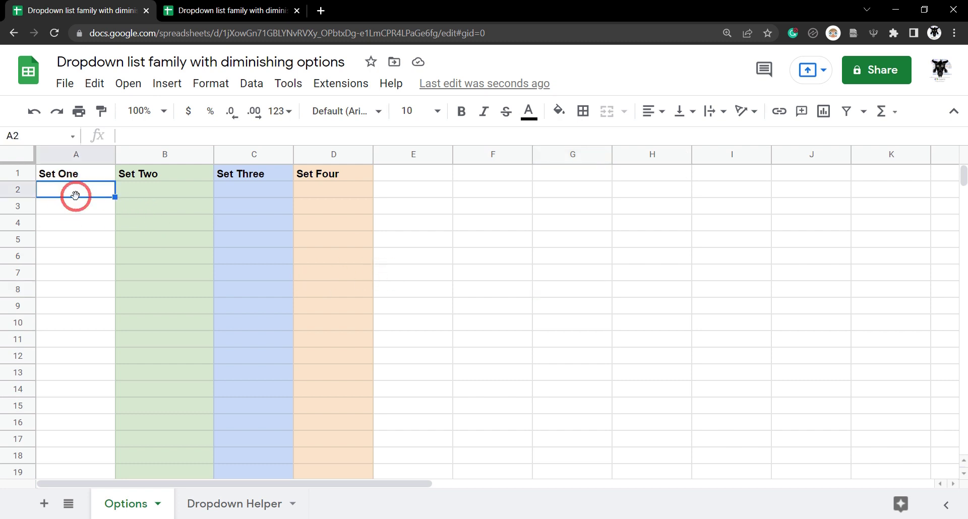
key("ctrl+shift+Down")
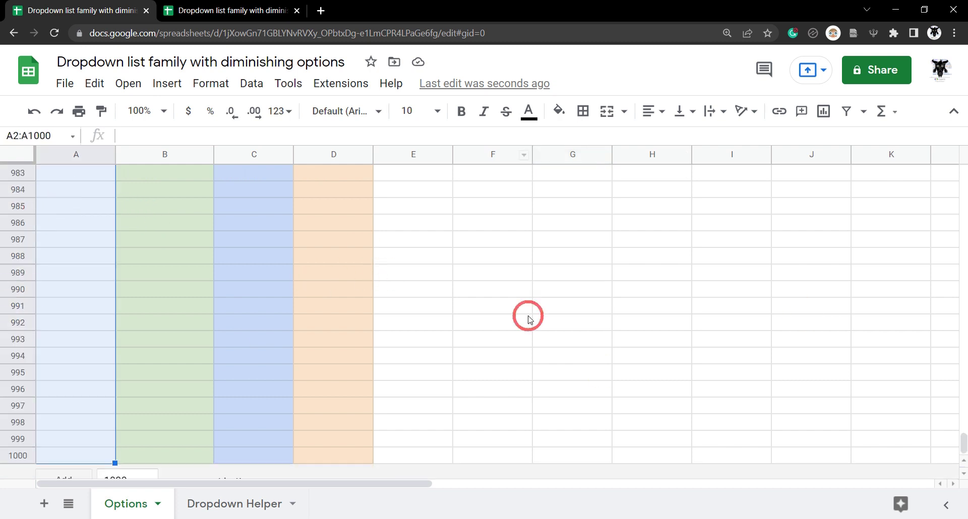
left_click_drag(960, 425, 951, 173)
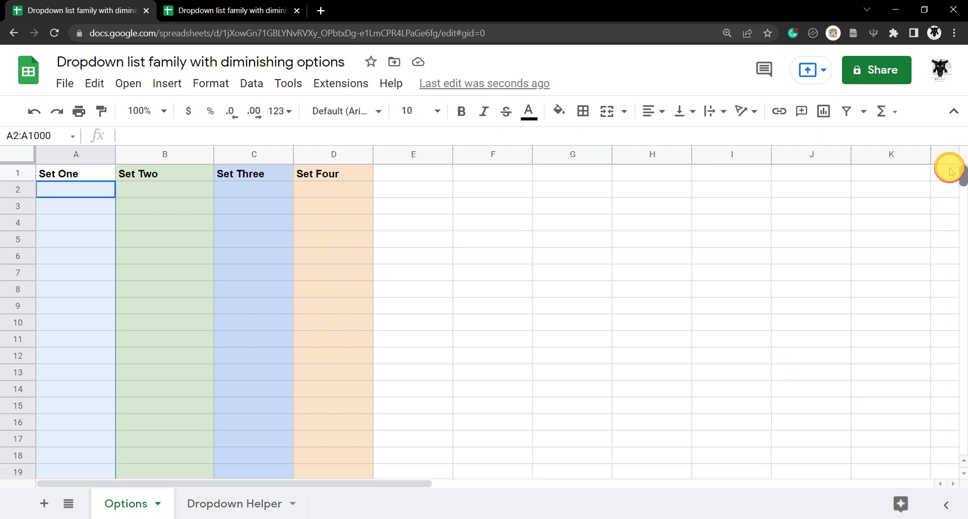
scroll(214, 368, "down", 9)
scroll(26, 403, "down", 5)
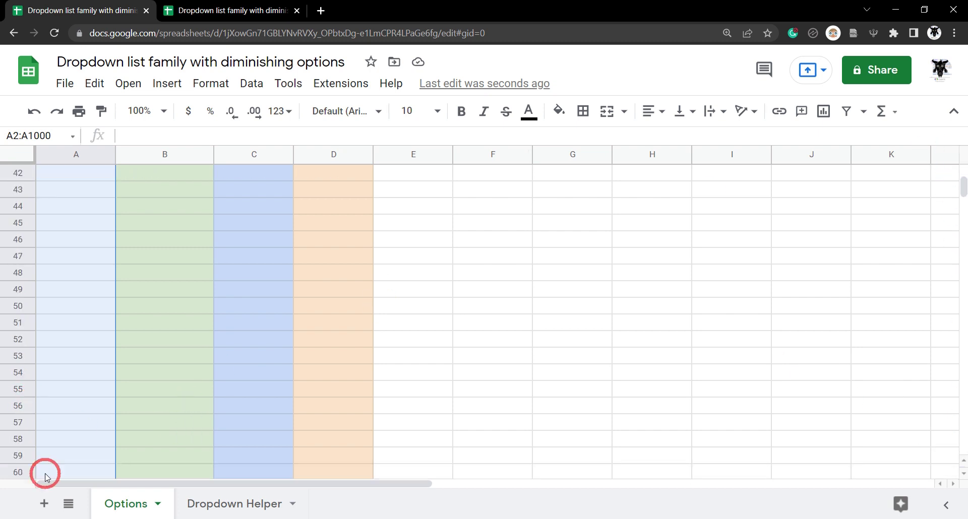
left_click(21, 327)
key("ctrl+shift+Down")
right_click(23, 337)
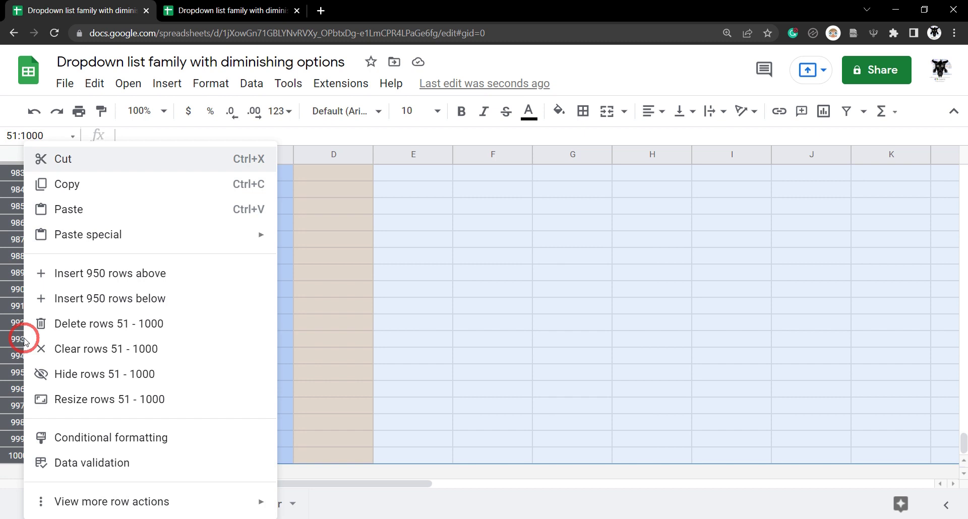
left_click(126, 322)
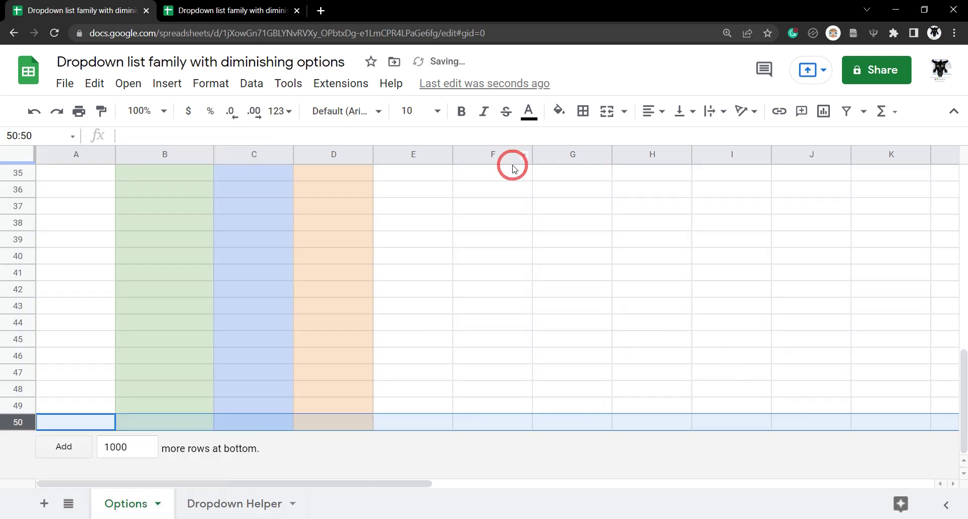
Open the data validation settings for cells A2:A50 under Set One on the Options sheet
scroll(882, 388, "up", 10)
left_click(80, 190)
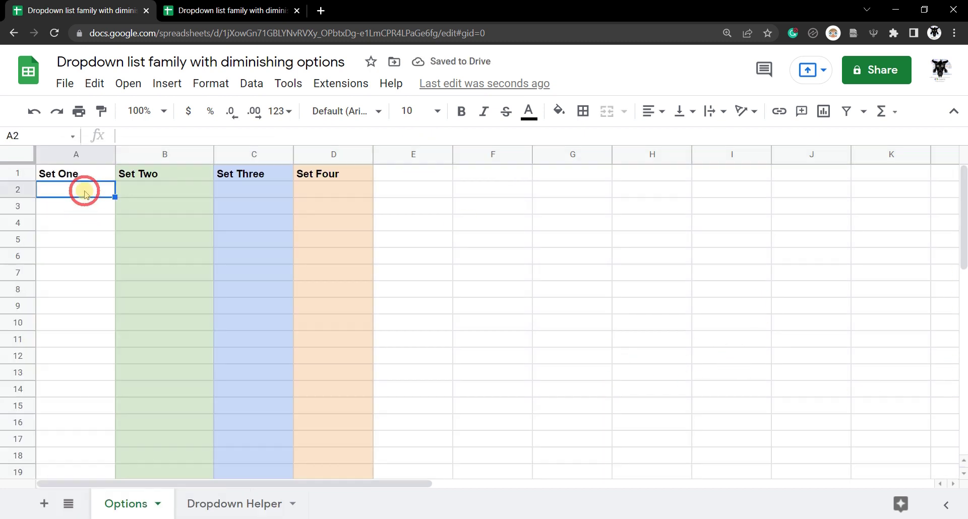
key("ctrl+shift+Down")
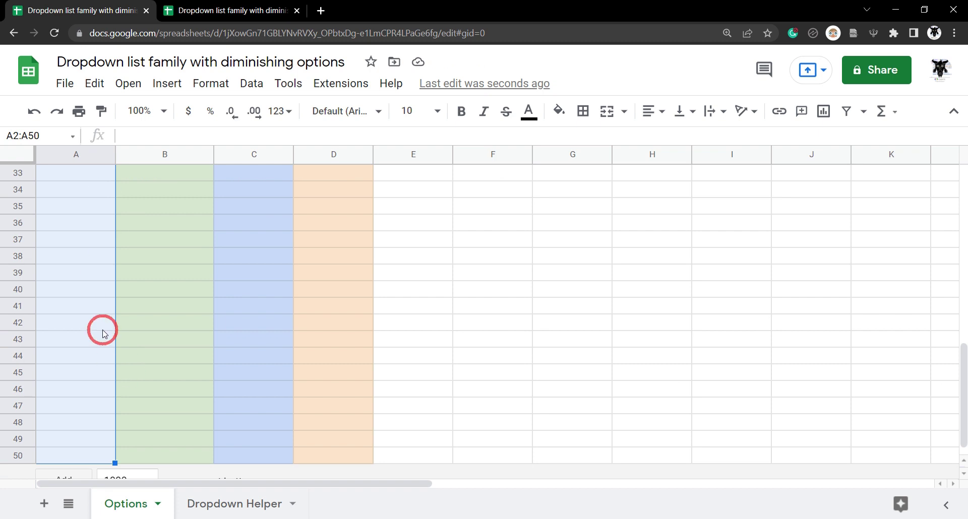
scroll(102, 328, "up", 10)
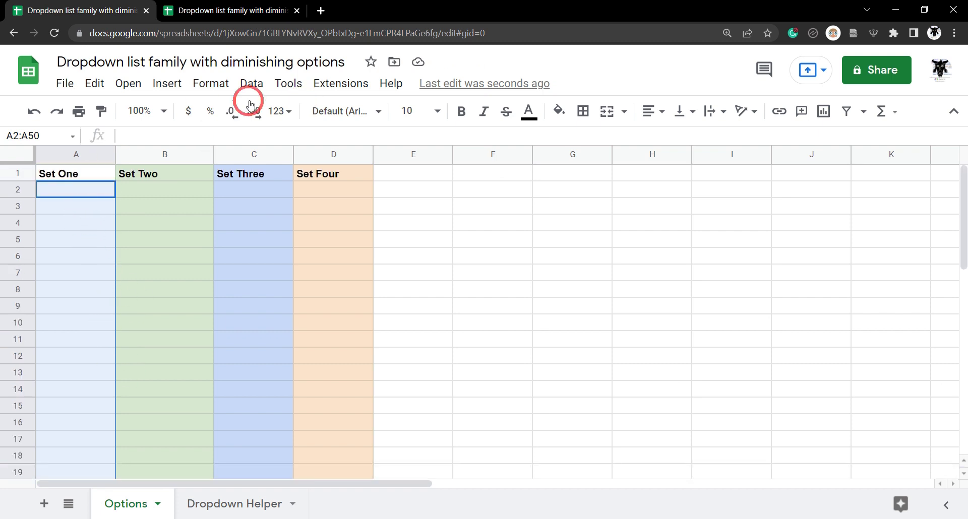
left_click(258, 85)
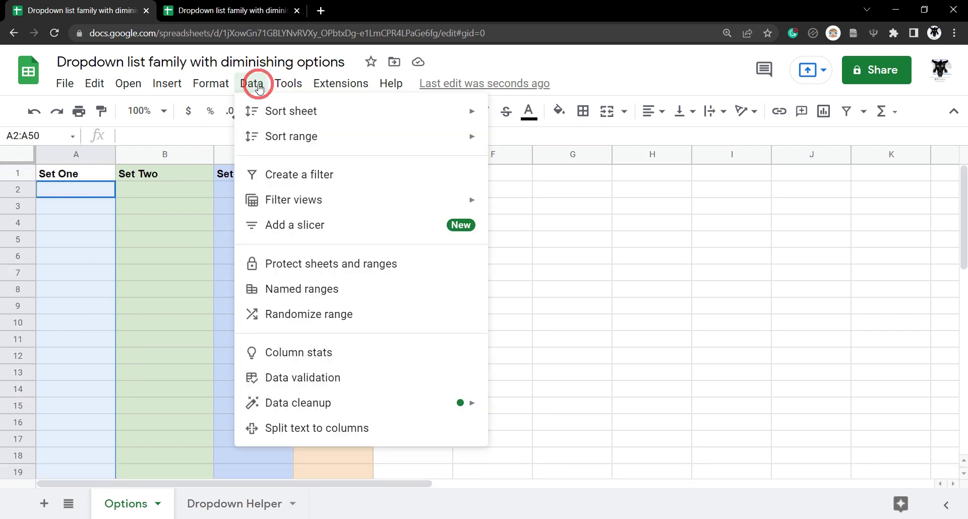
left_click(347, 378)
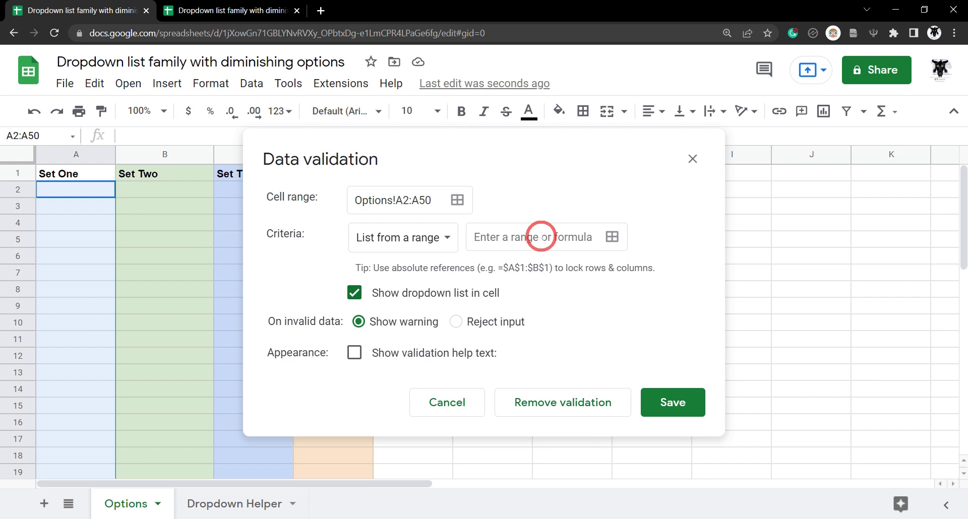
Use the range 'Dropdown Helper'!A2:A5 as the dropdown source, reject invalid input, and save the validation
left_click(253, 510)
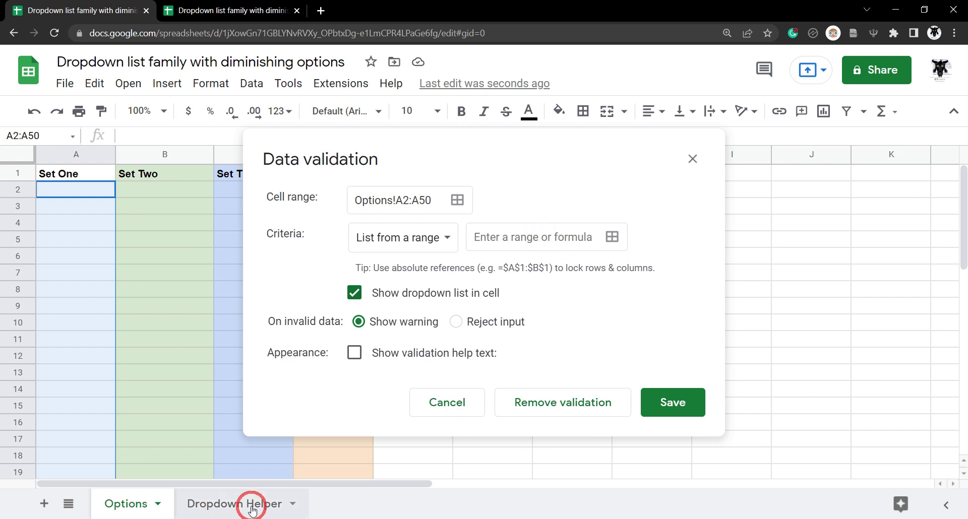
left_click(611, 237)
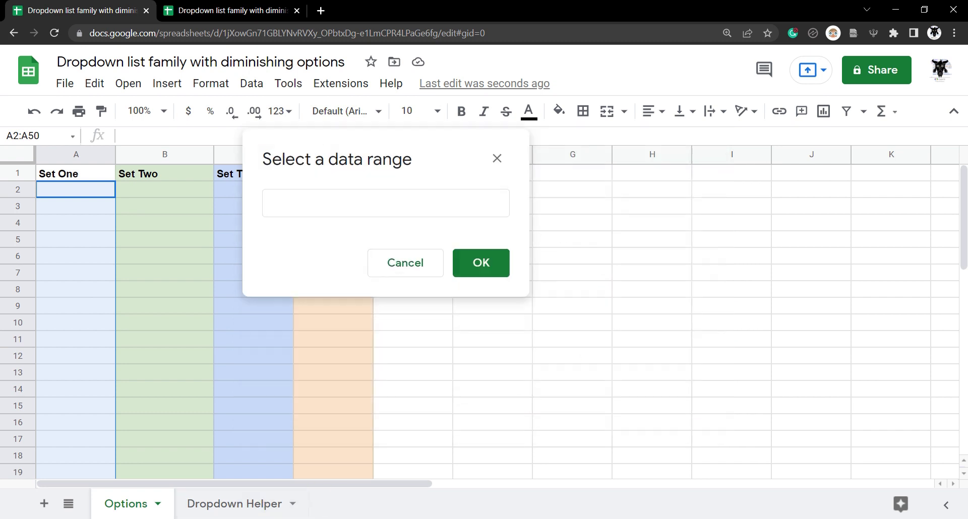
left_click(222, 503)
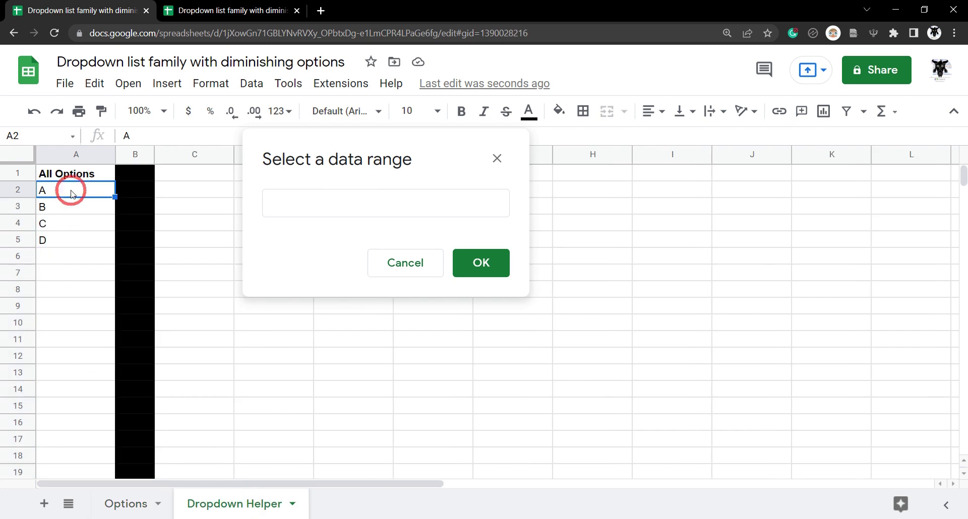
left_click_drag(70, 196, 80, 253)
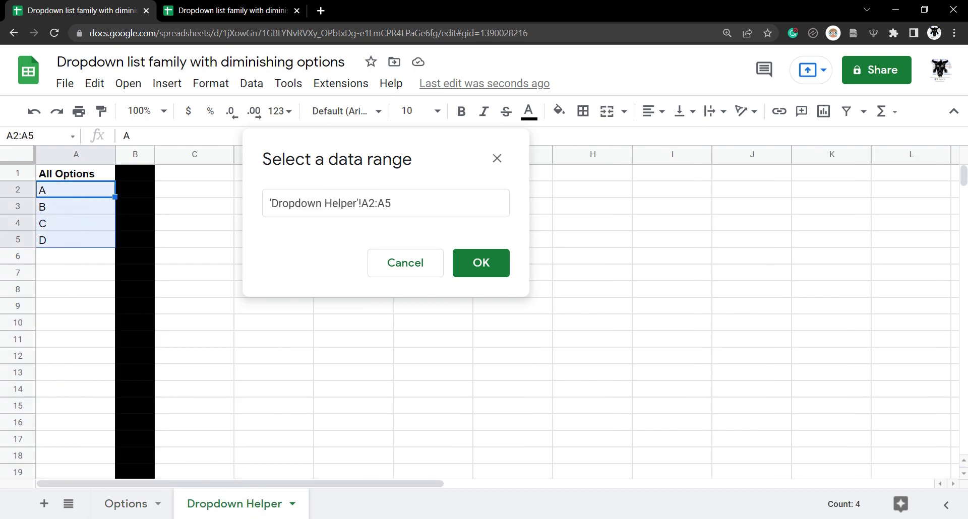
left_click(479, 277)
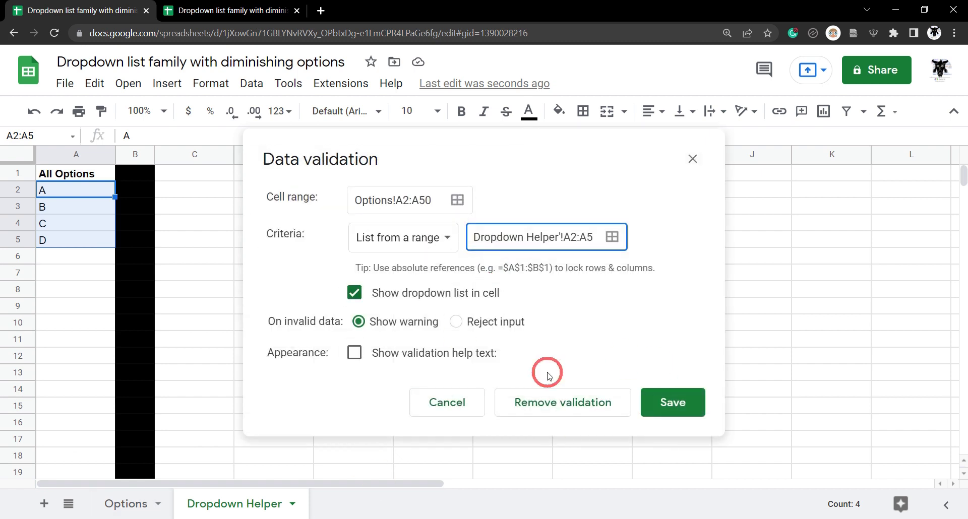
left_click(456, 323)
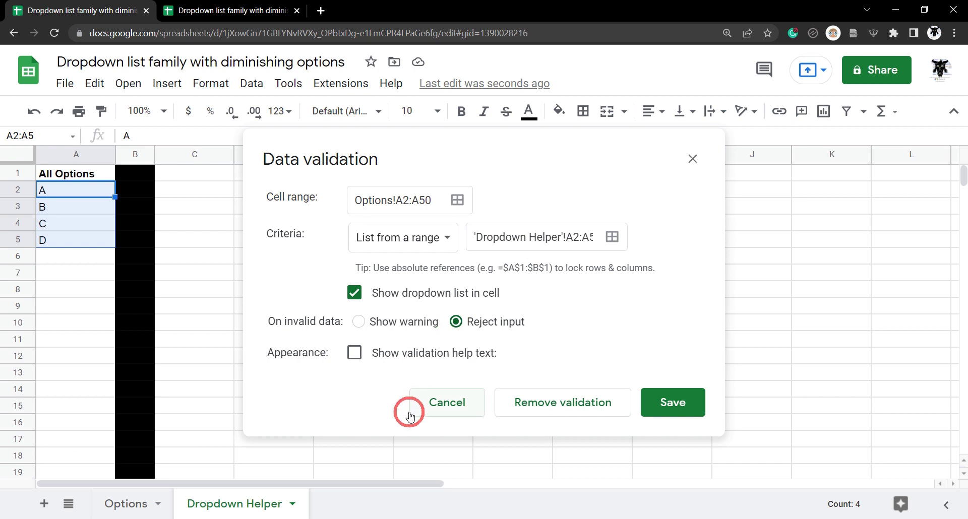
left_click(676, 401)
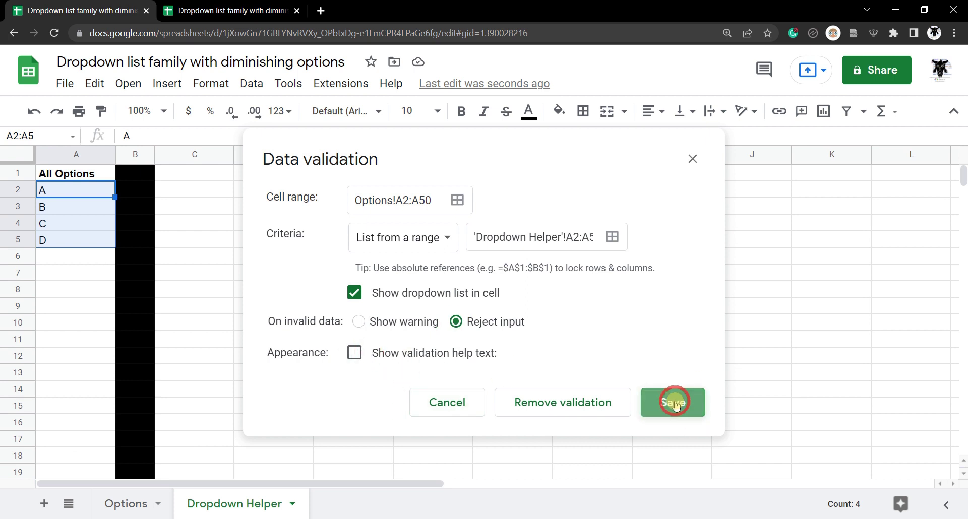
Test the Set One dropdowns on the Options sheet by choosing B in A2 and C in A3, and clear both cells
left_click(125, 504)
left_click(107, 189)
left_click(89, 223)
left_click(107, 207)
left_click(86, 256)
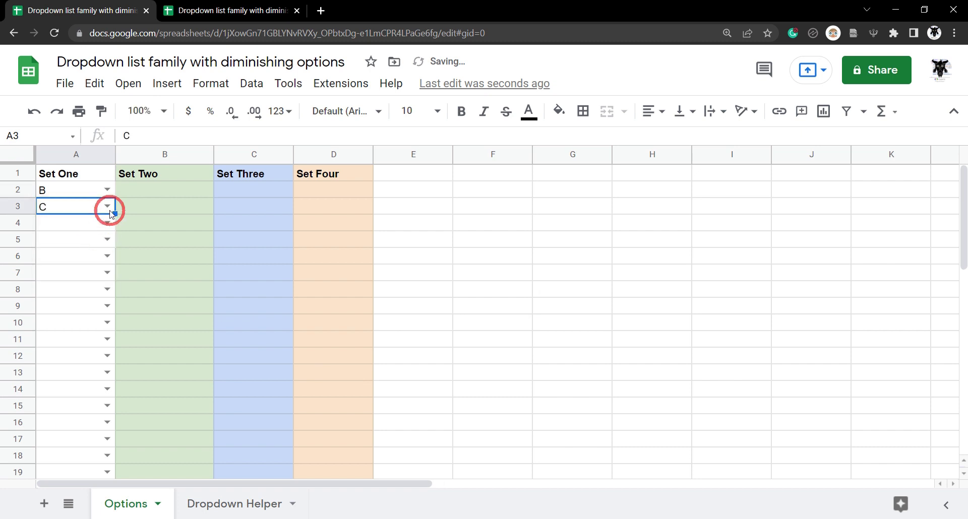
left_click(60, 190)
left_click_drag(63, 204, 63, 212)
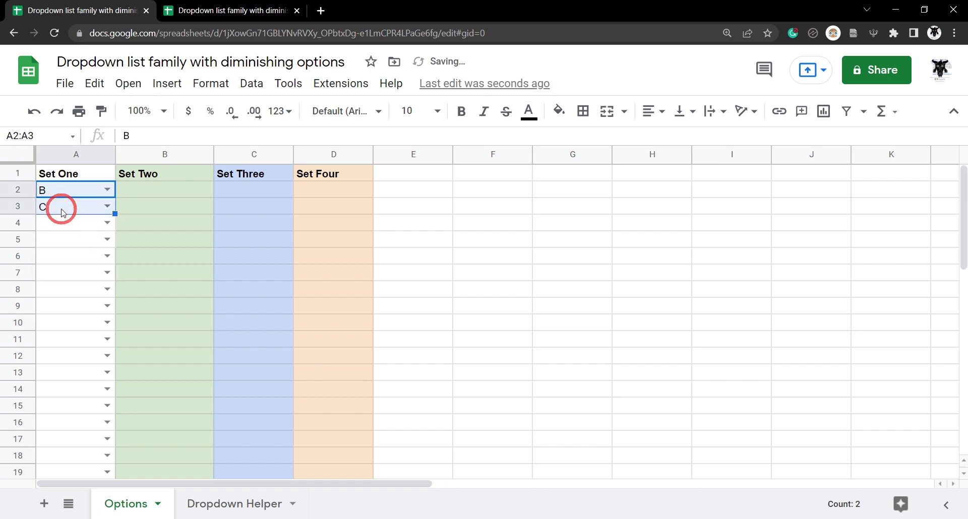
left_click(186, 190)
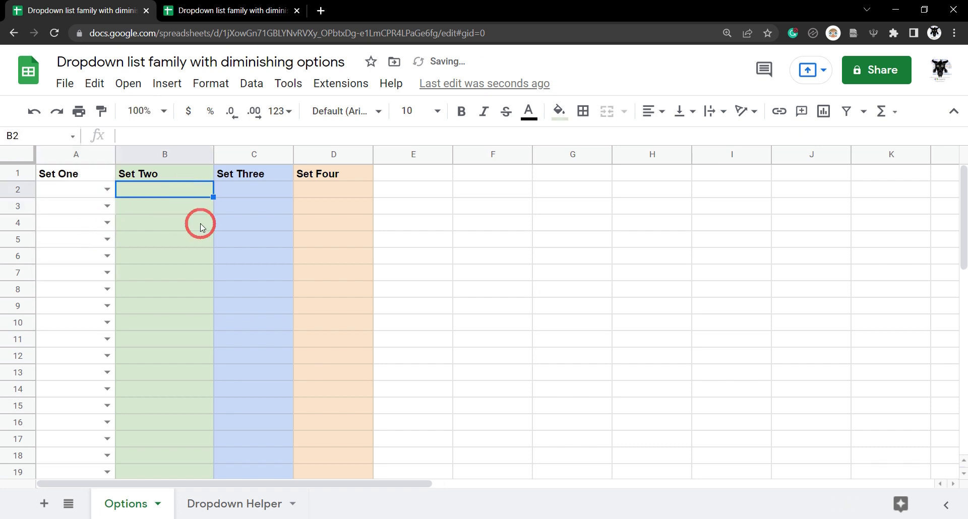
left_click(220, 506)
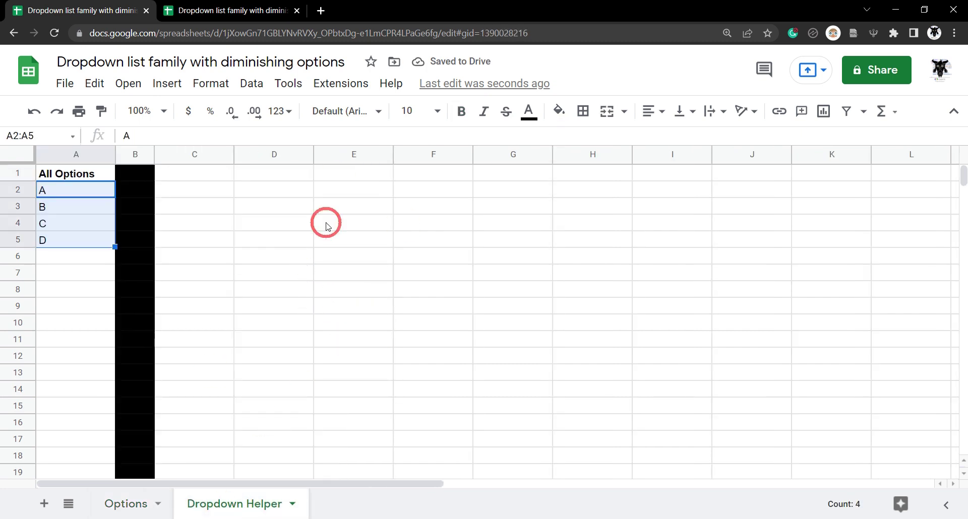
left_click(193, 177)
type("Set Two")
key("Tab")
left_click(184, 174)
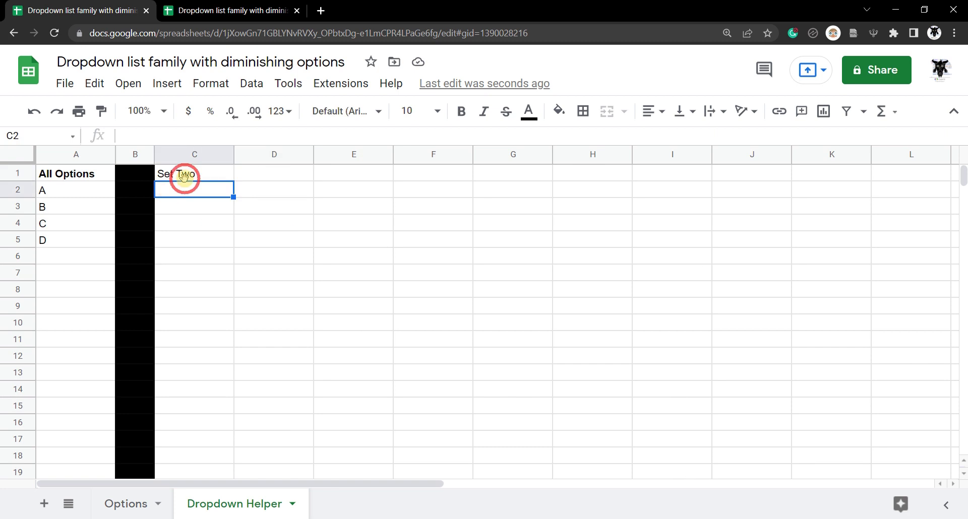
key("Delete")
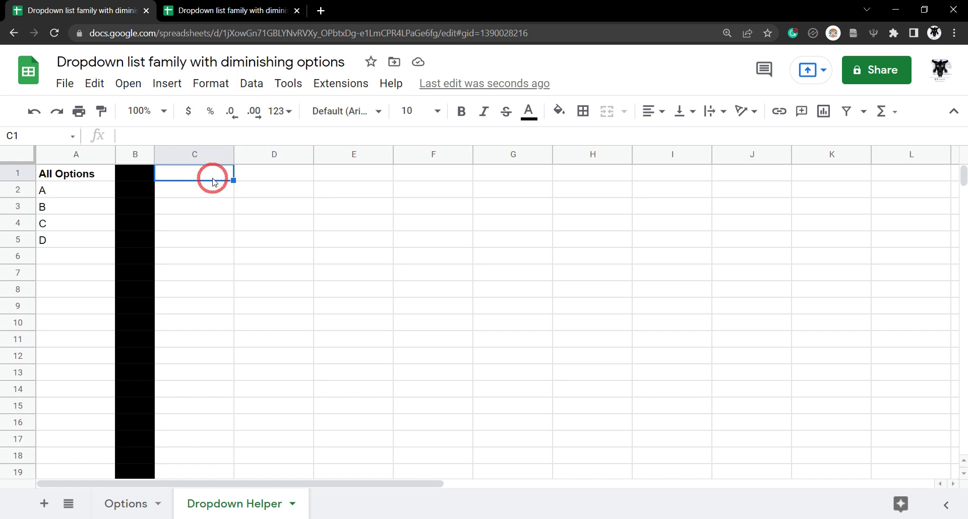
Enter the header Option 2 in cell C1 of the Dropdown Helper sheet
left_click(213, 177)
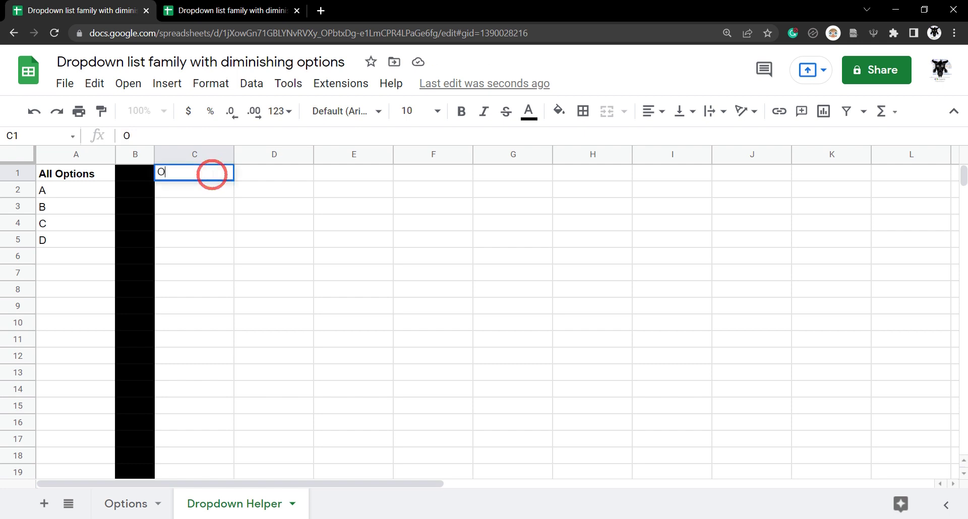
type("Option 2")
key("Tab")
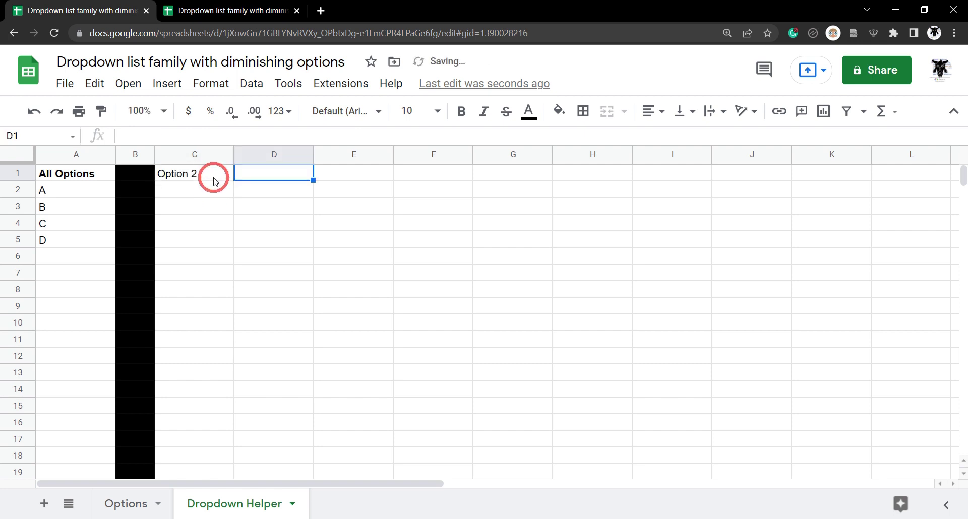
Fill columns C to F of the Dropdown Helper sheet with light green to match Set Two
left_click(207, 154)
left_click_drag(264, 155, 438, 212)
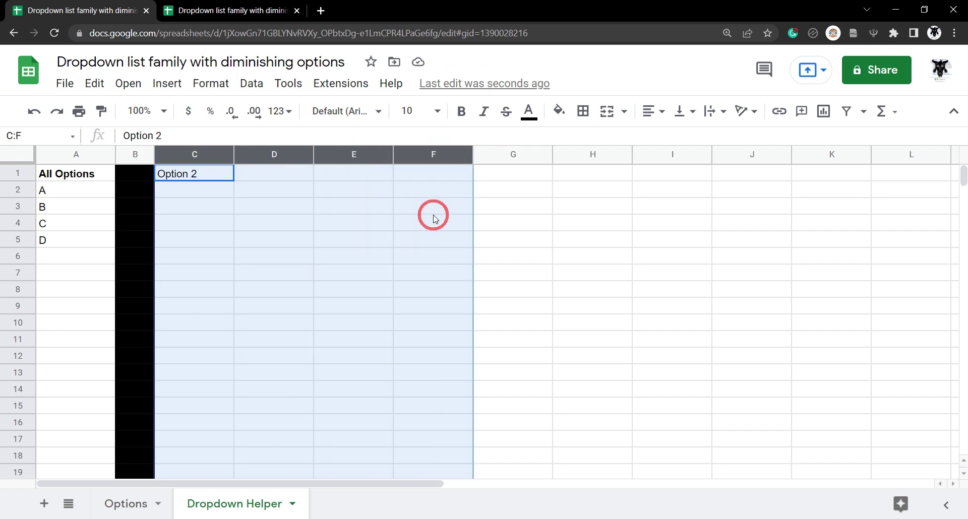
left_click(558, 111)
left_click(615, 292)
left_click(124, 502)
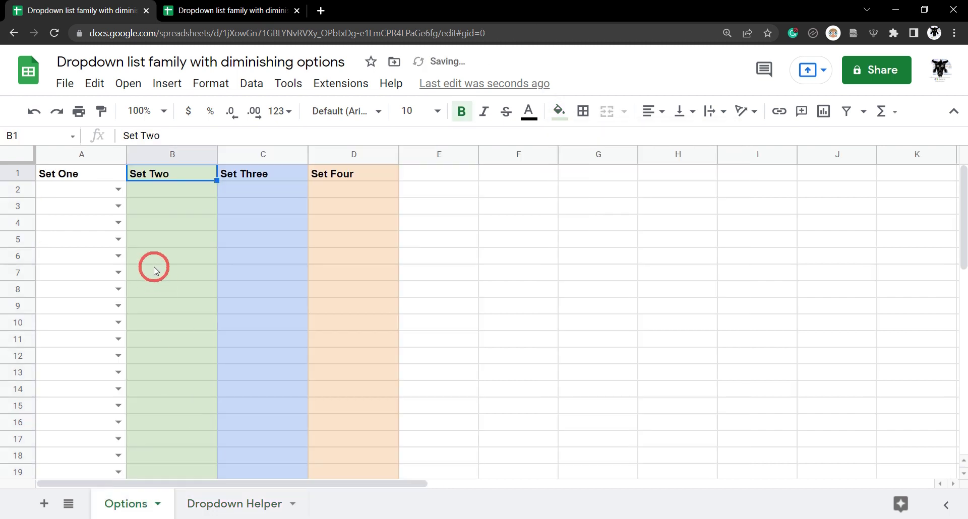
left_click(228, 503)
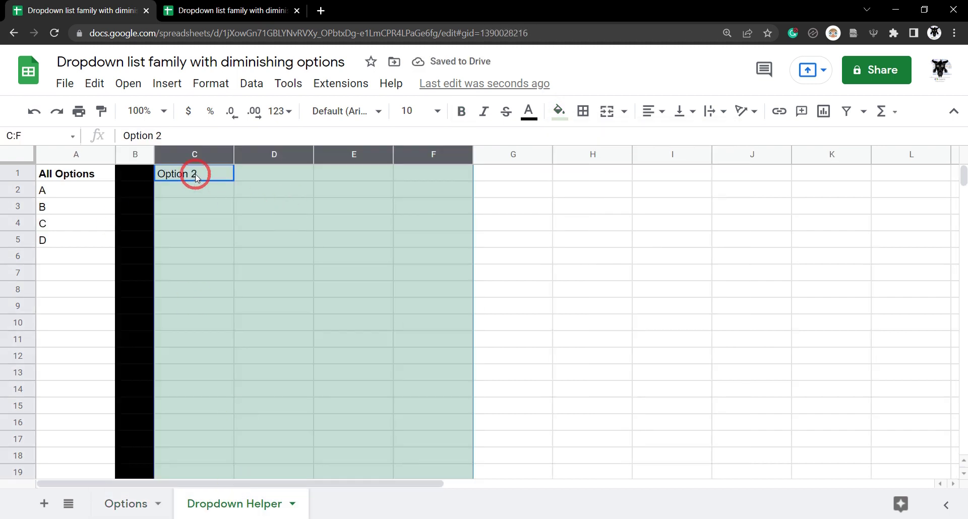
Merge cells C1:F1 of the Dropdown Helper sheet and make the Option 2 header bold
left_click_drag(194, 173, 449, 170)
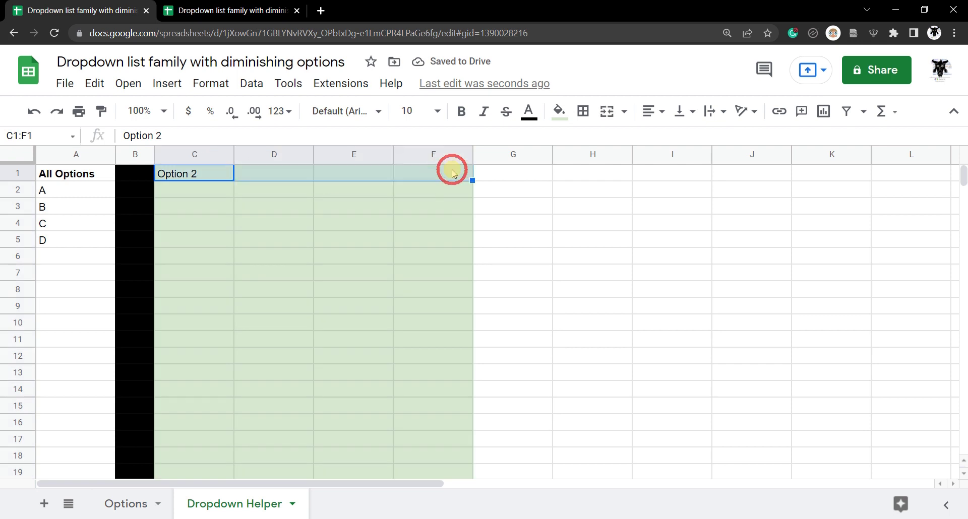
left_click(608, 113)
left_click(291, 285)
left_click(197, 177)
key("ctrl+b")
left_click(302, 225)
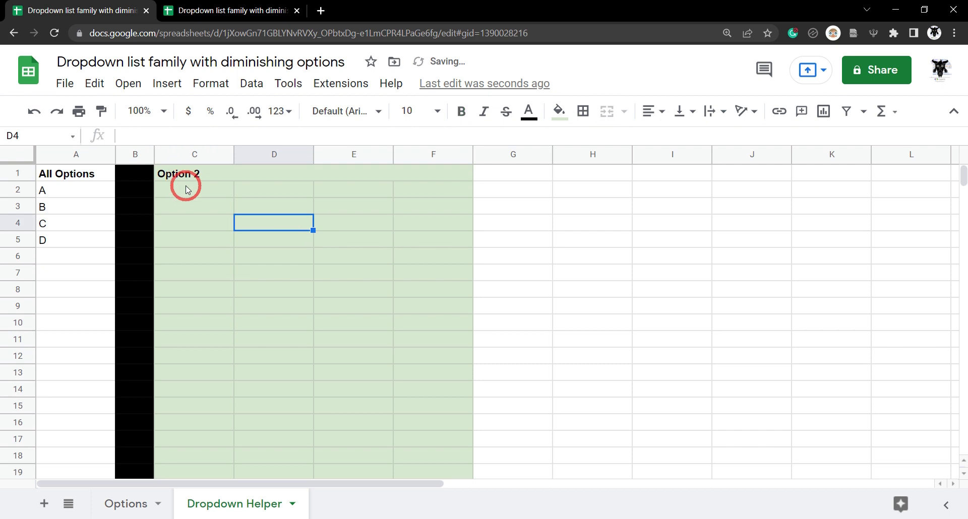
left_click(180, 187)
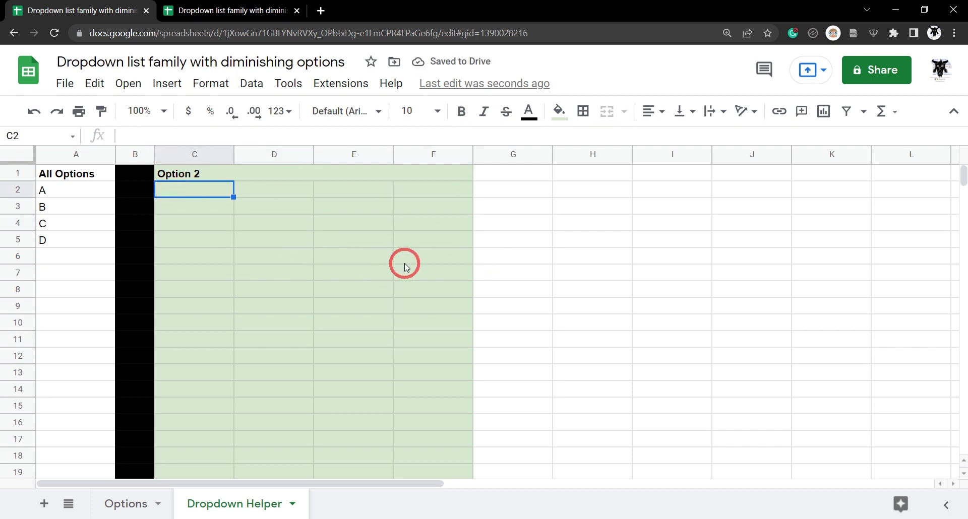
Enter the header Option 3 in cell G1 of the Dropdown Helper sheet
left_click(509, 173)
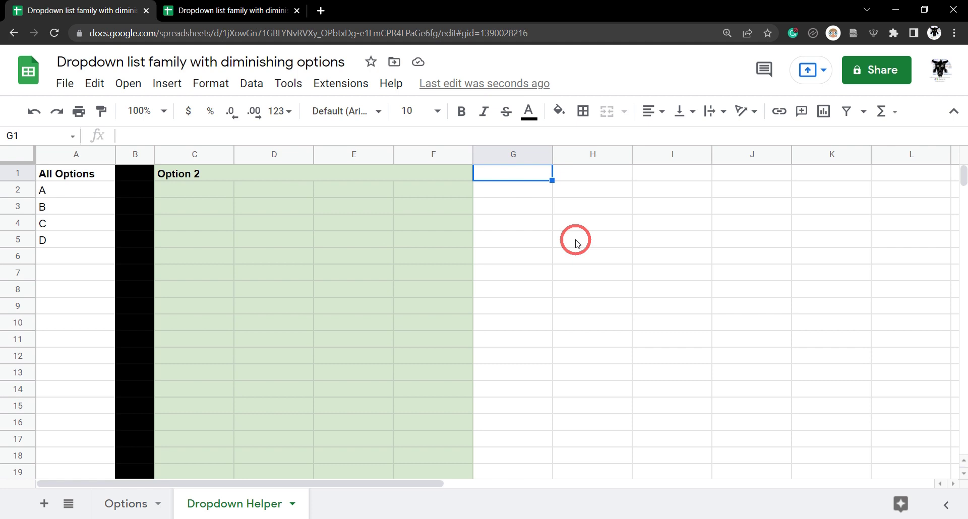
type("Option")
type("3")
Fill columns G to J of the Dropdown Helper sheet with light blue for the Option 3 block
left_click(513, 155)
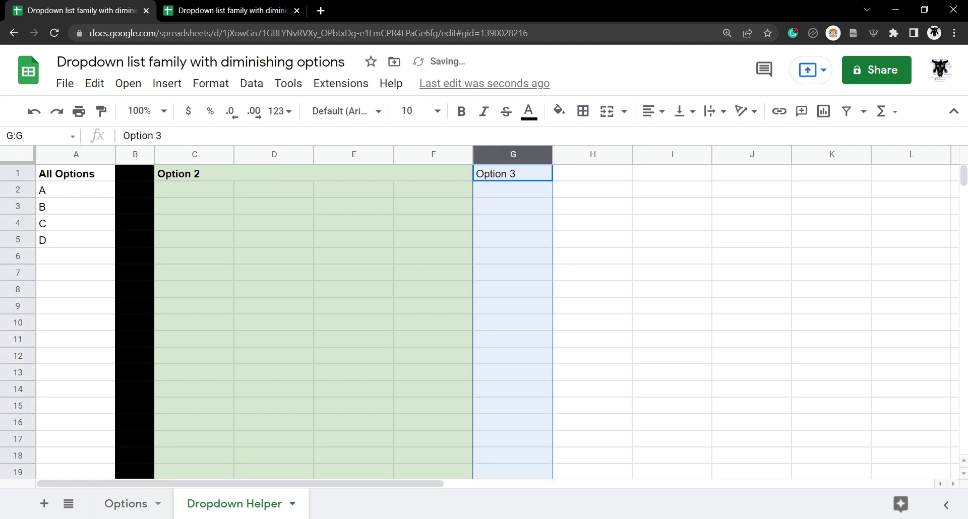
left_click(119, 509)
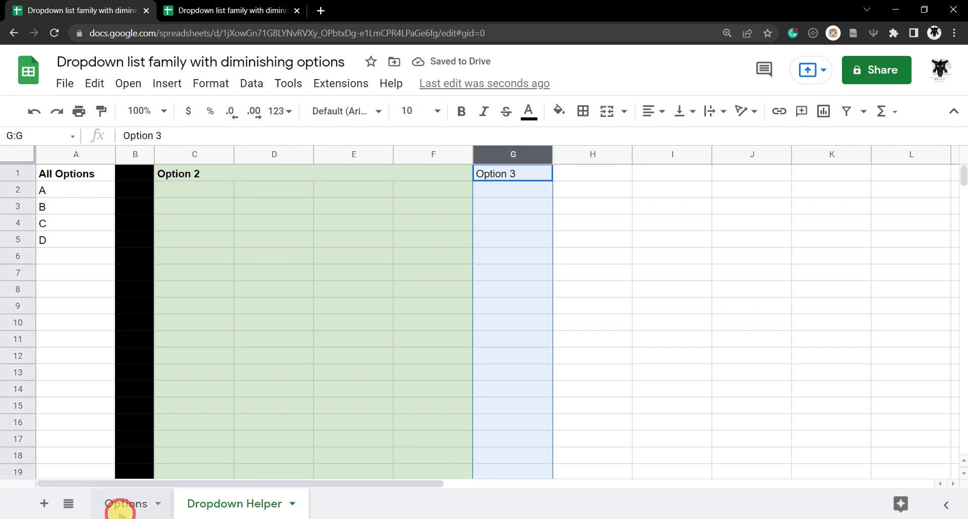
left_click(239, 504)
left_click(640, 265)
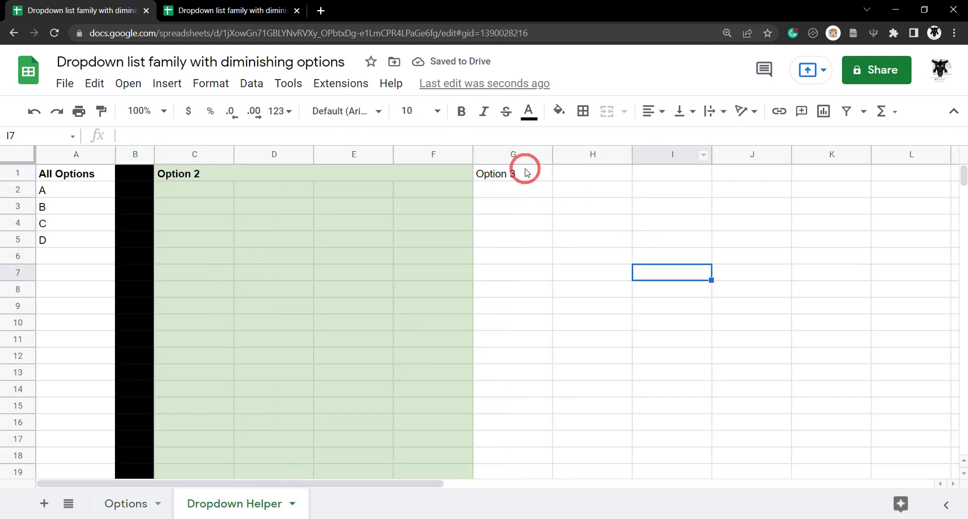
left_click(513, 156)
left_click(746, 153, "shift")
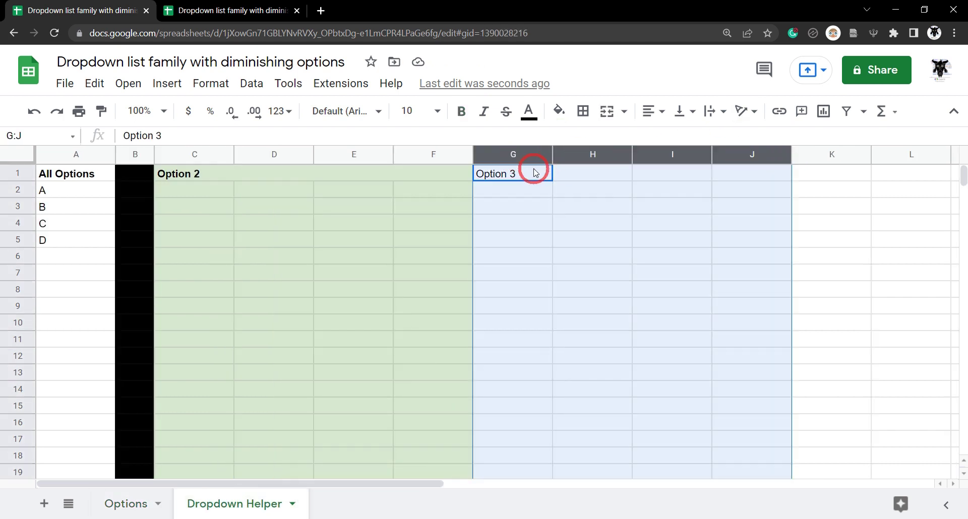
left_click(558, 111)
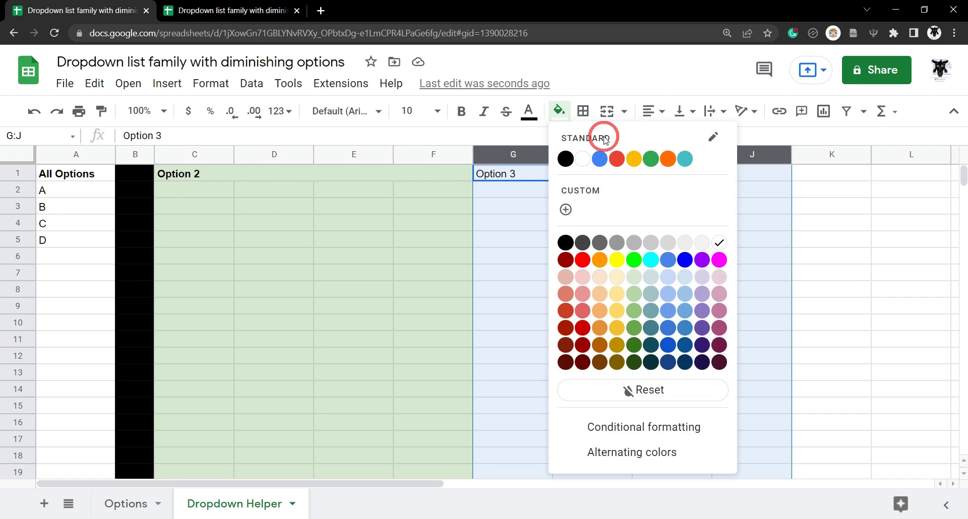
left_click(683, 276)
left_click(639, 291)
Enter the header Option 4 in cell K1 of the Dropdown Helper sheet and select column K
left_click(827, 177)
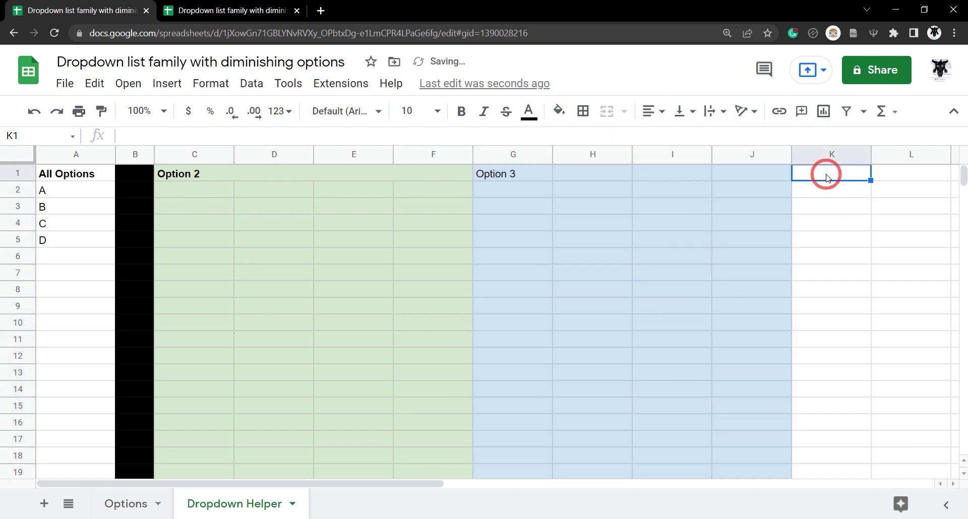
type("Option 4")
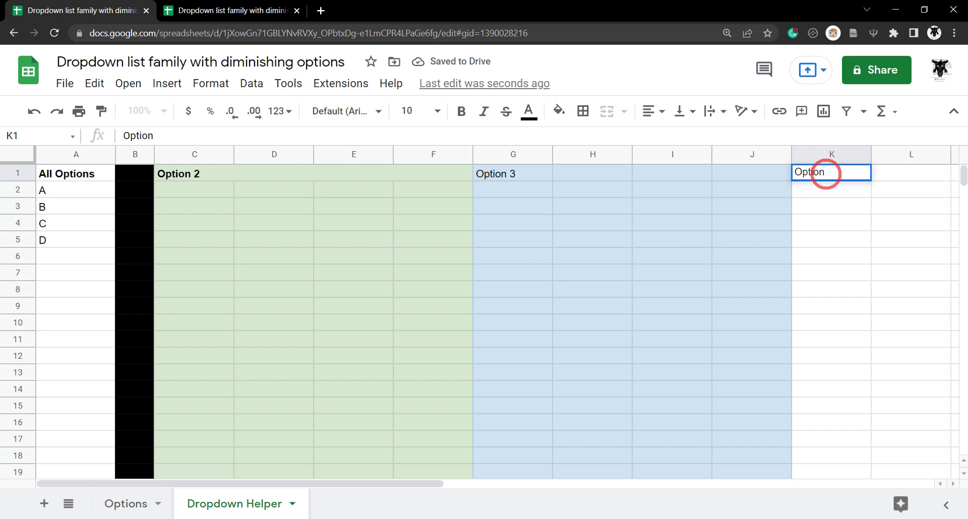
left_click(888, 255)
left_click(468, 154)
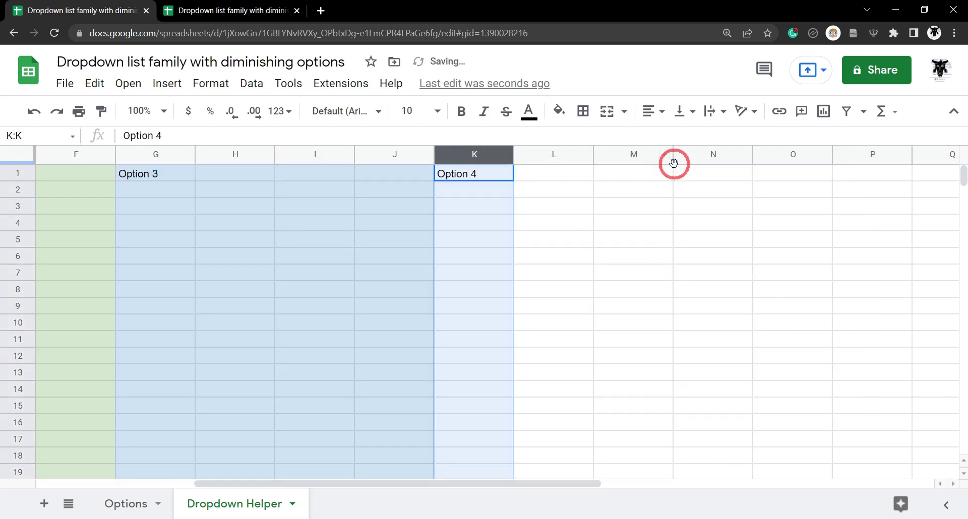
Fill columns K to N of the Dropdown Helper sheet with light orange for the Option 4 block
left_click(711, 154, "shift")
left_click(559, 111)
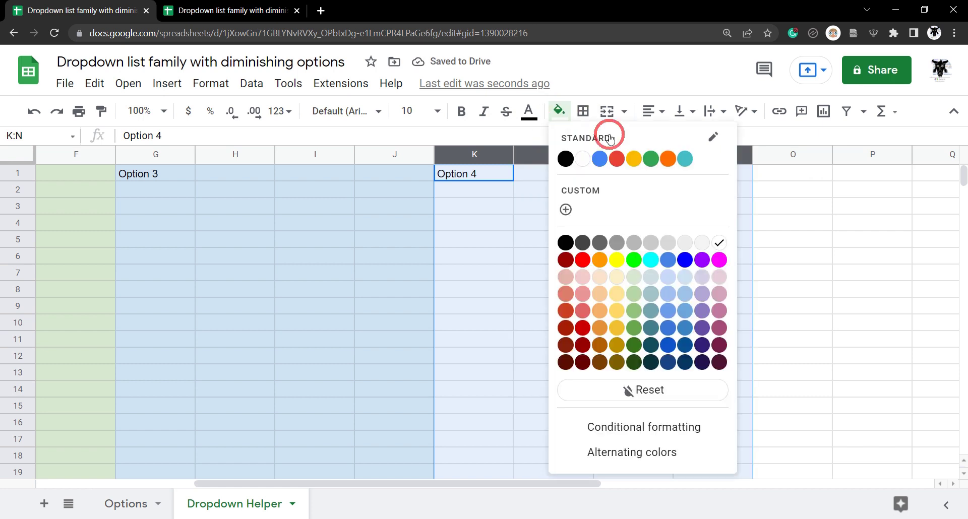
left_click(605, 276)
left_click(557, 307)
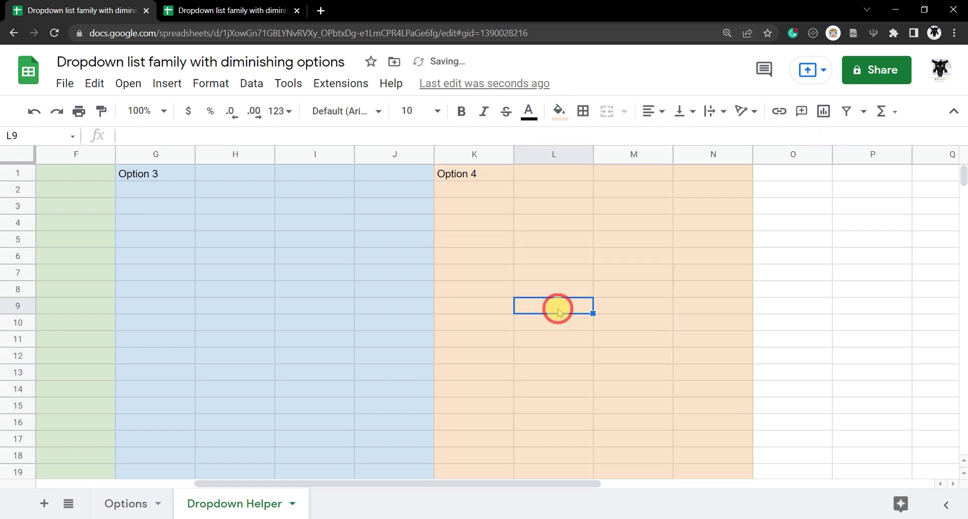
Make all headers in row 1 of the Dropdown Helper sheet bold
scroll(558, 307, "left", 5)
left_click(18, 173)
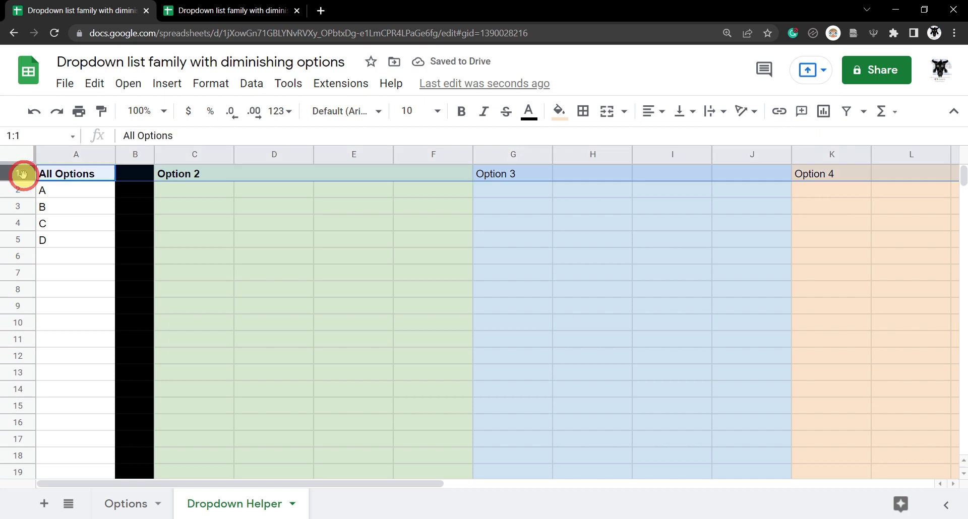
key("ctrl+b")
key("ctrl+b")
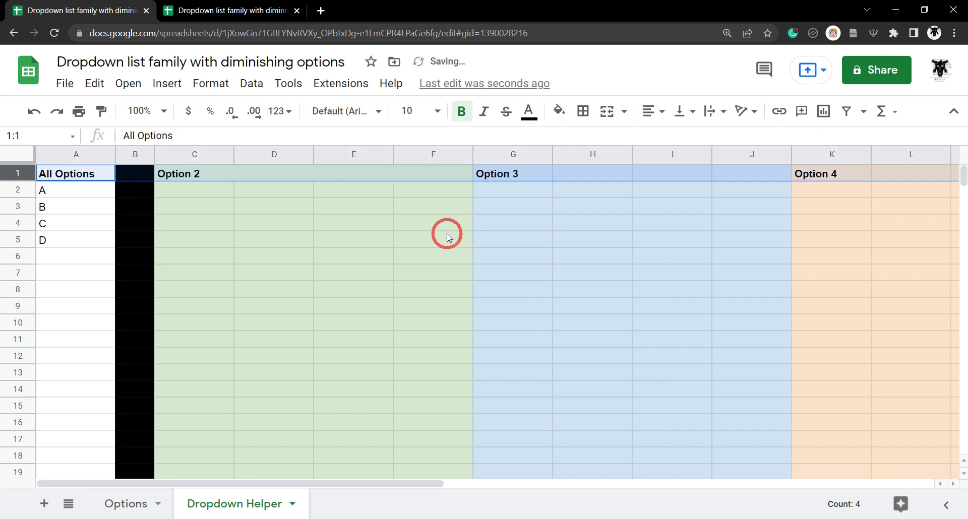
left_click(403, 241)
Narrow columns C to N of the Dropdown Helper sheet equally to less than half their width
left_click(194, 153)
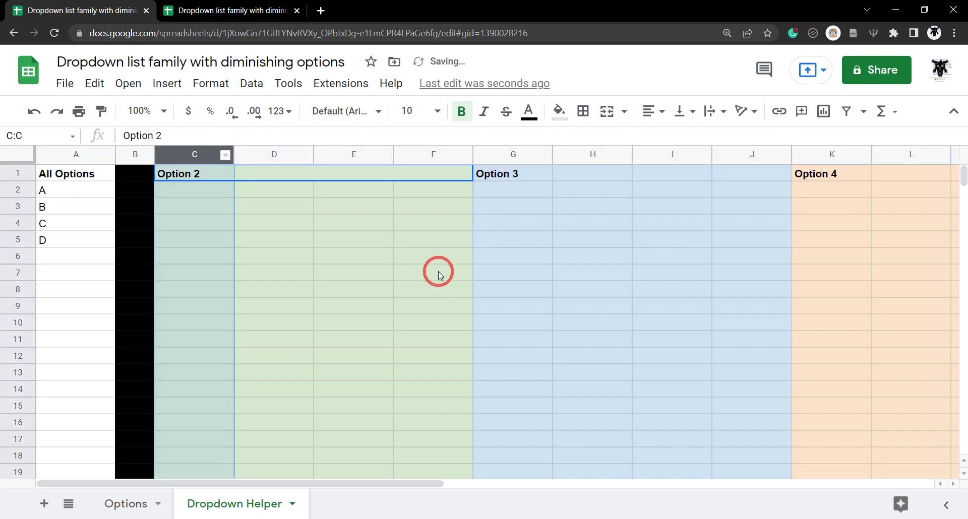
scroll(416, 234, "right", 5)
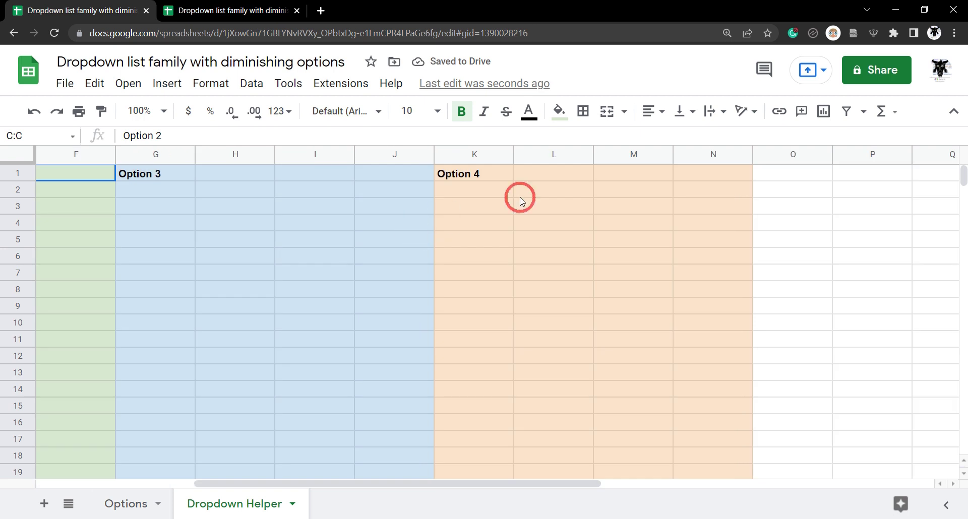
left_click(711, 154, "shift")
left_click_drag(752, 161, 655, 212)
scroll(350, 301, "left", 5)
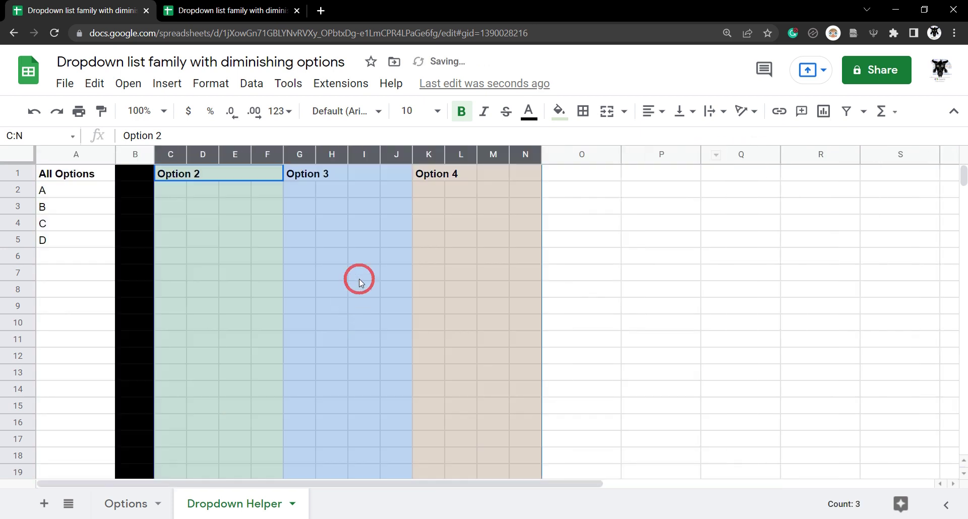
left_click(224, 272)
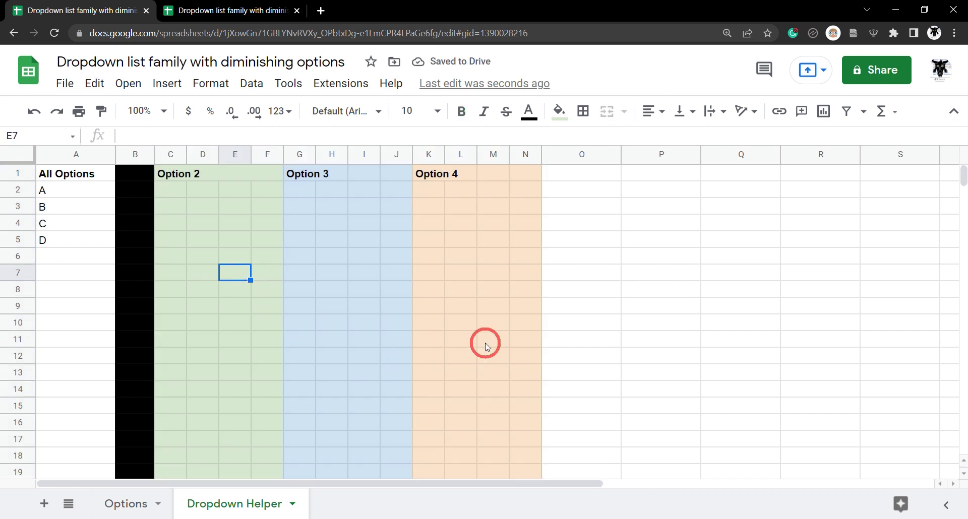
left_click(304, 258)
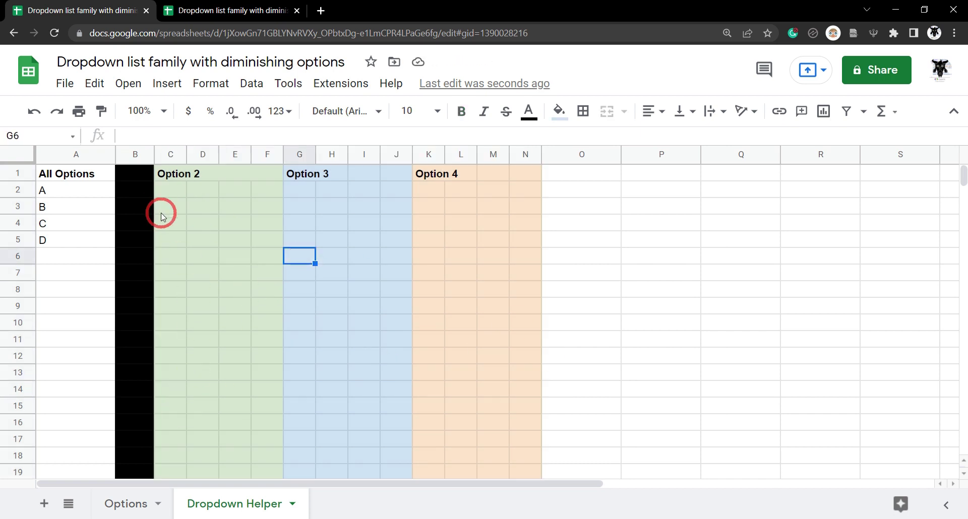
Start a FILTER formula in cell C2 of the Dropdown Helper sheet with A2:A5 as its range
left_click(168, 194)
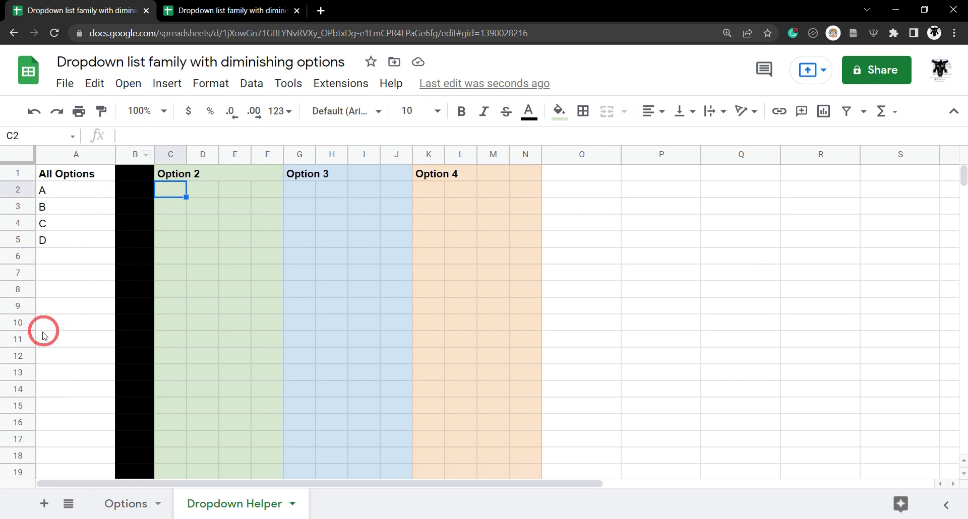
left_click(125, 504)
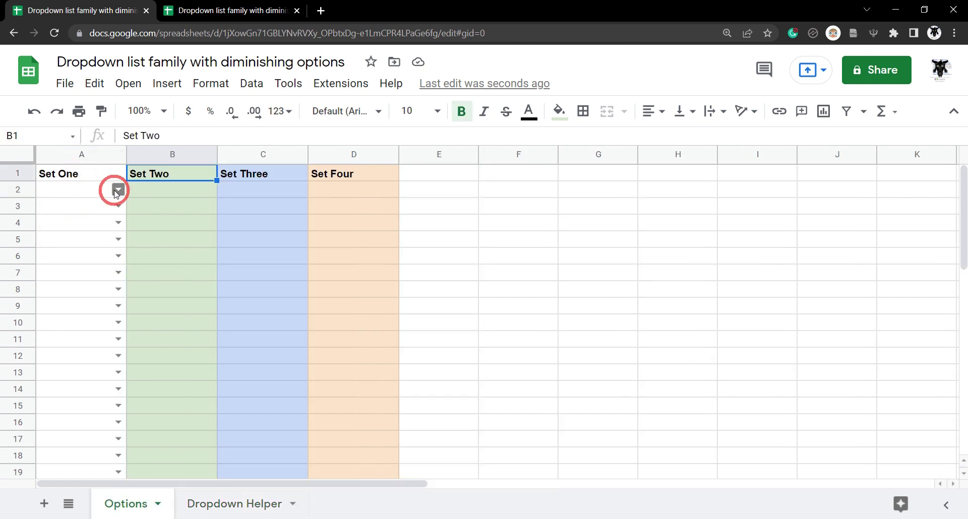
left_click(207, 504)
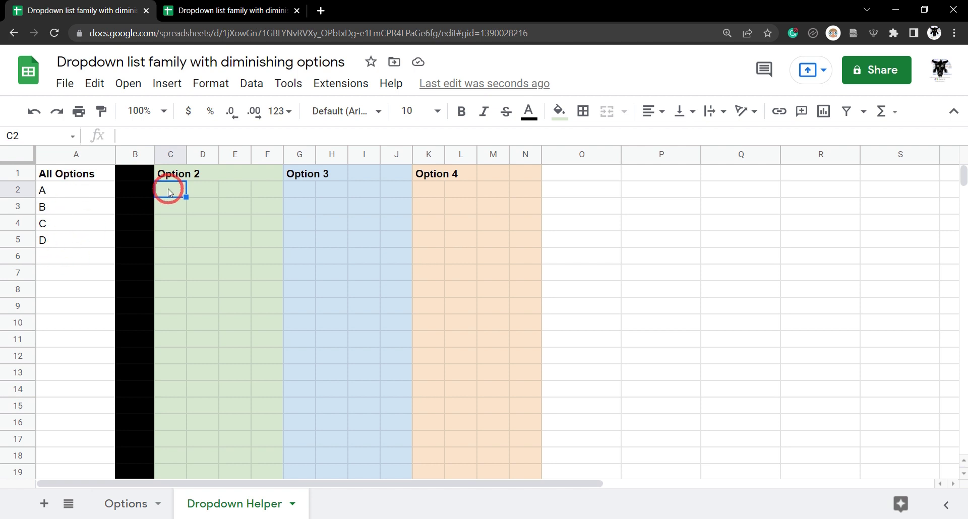
type("=")
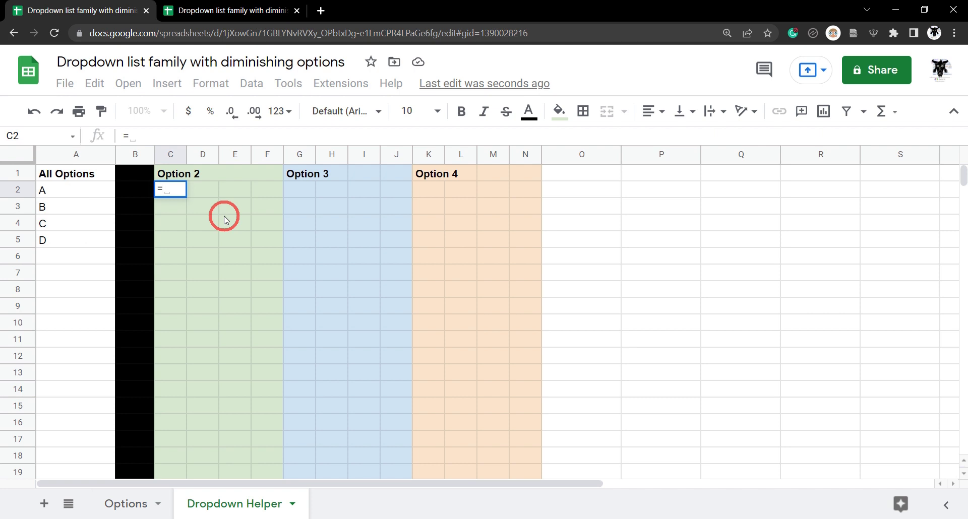
type("FILT")
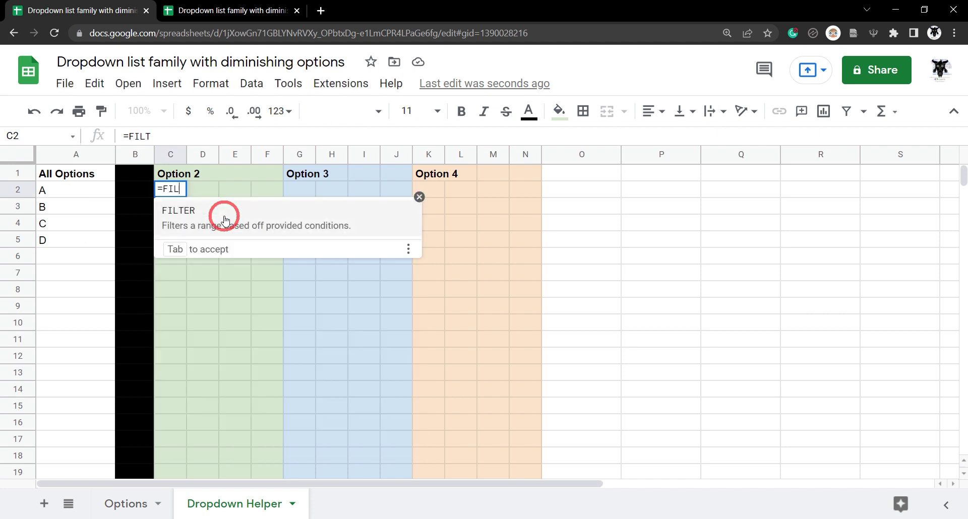
key("BackSpace")
key("BackSpace")
key("BackSpace")
key("BackSpace")
type("FILT")
left_click(225, 220)
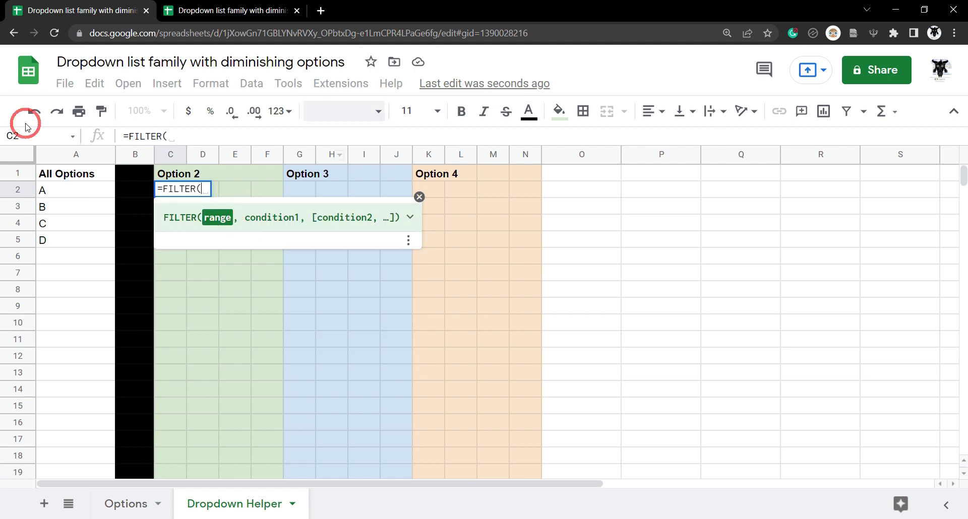
left_click_drag(66, 194, 60, 241)
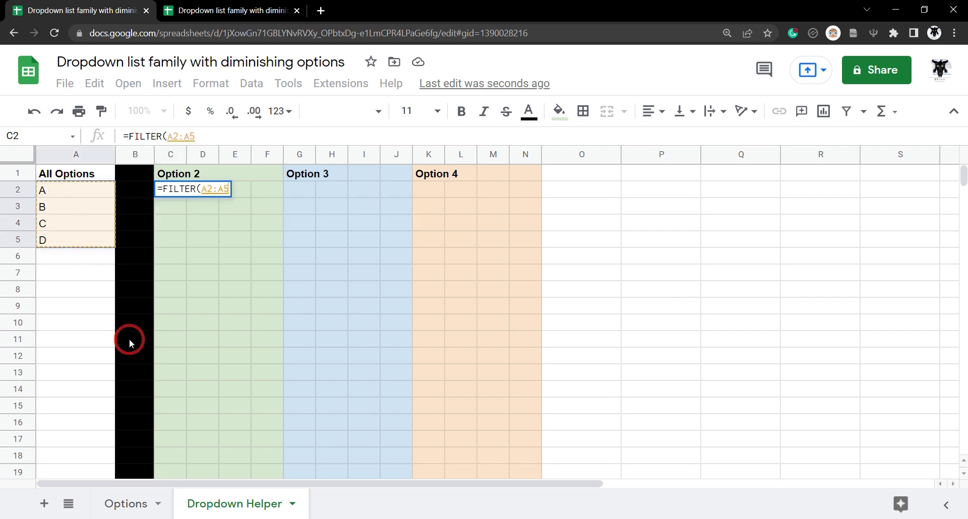
Complete the C2 formula with the condition A2:A5 <>Options!A2 to exclude the Set One choice
type(",")
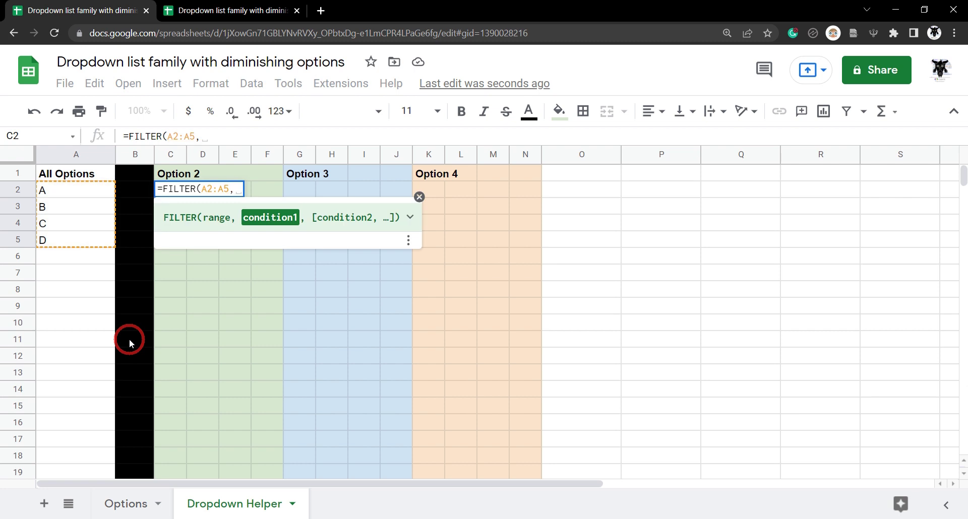
left_click_drag(66, 240, 86, 192)
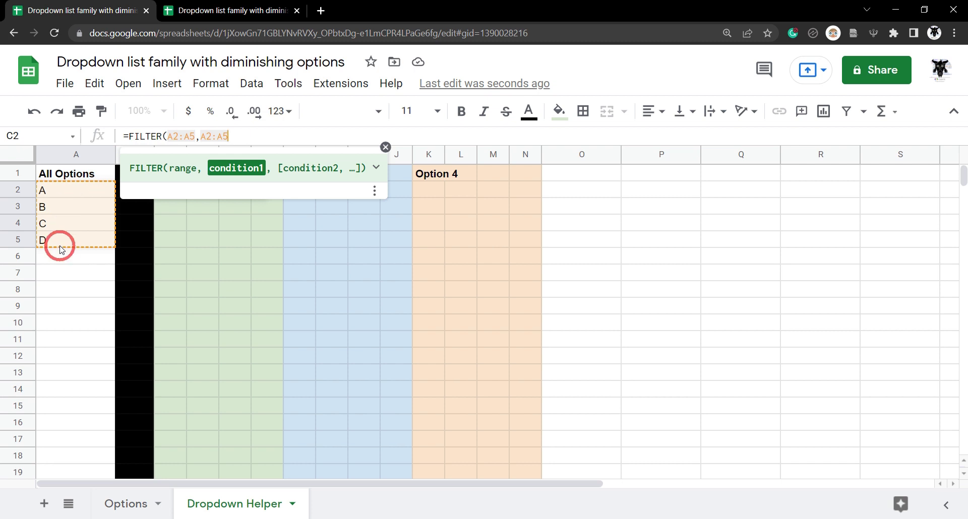
type("<>")
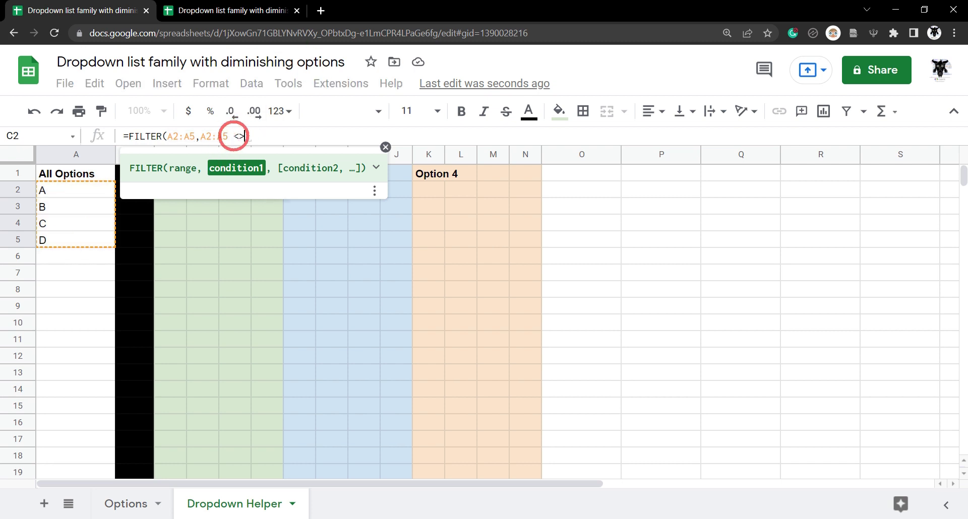
left_click(126, 503)
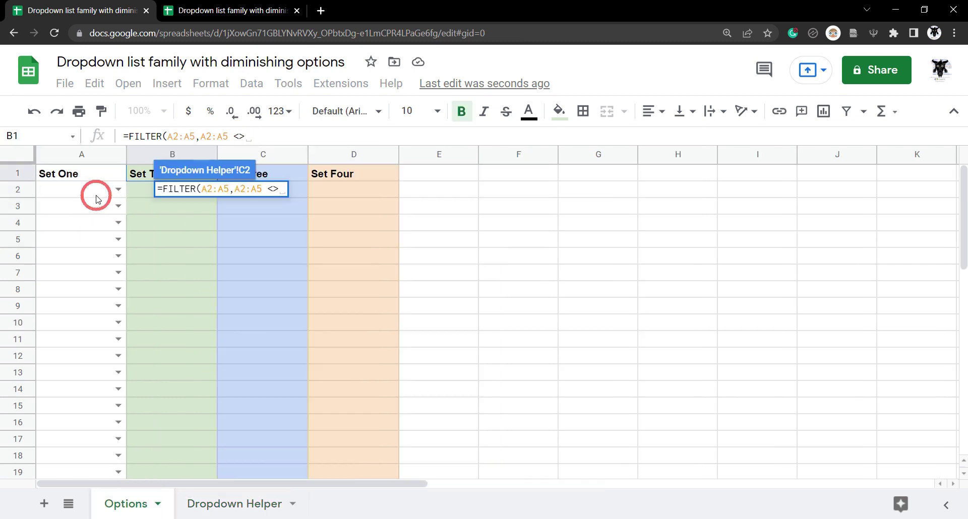
left_click(98, 198)
type(")")
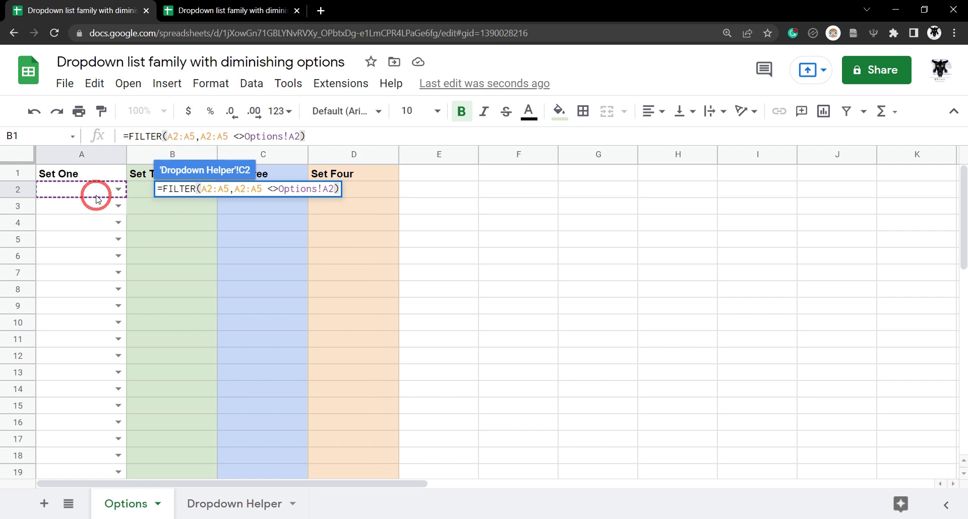
key("Return")
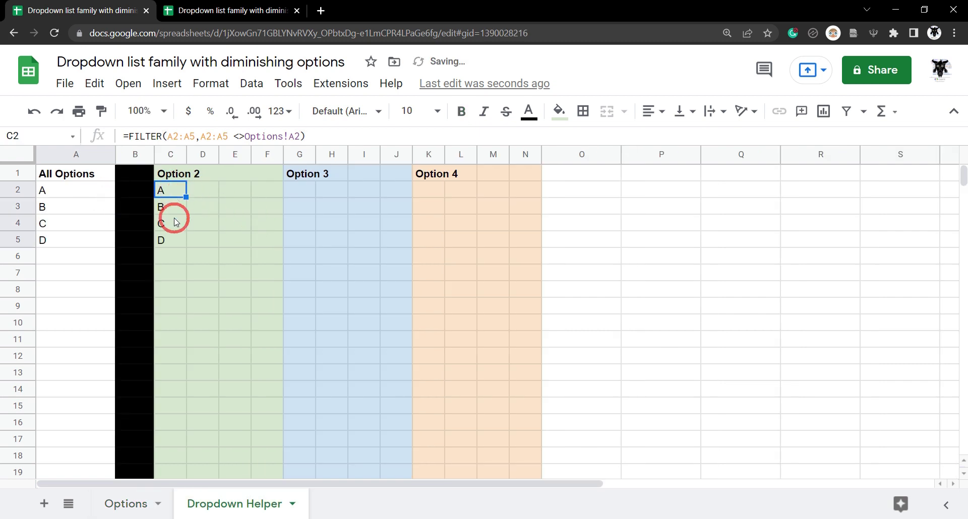
Choose C in cell A2 of the Options sheet and check the filtered list on the Dropdown Helper sheet
left_click(126, 506)
double_click(91, 194)
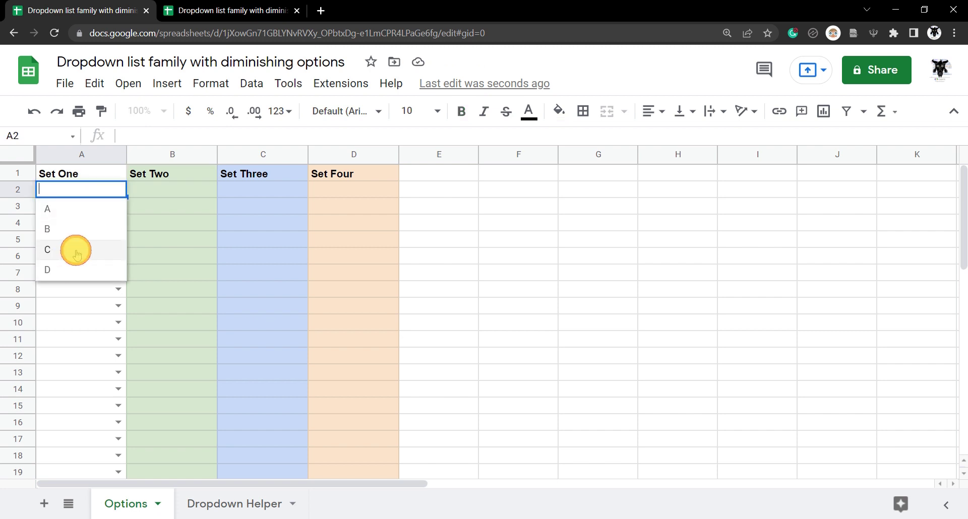
left_click(73, 253)
left_click(224, 505)
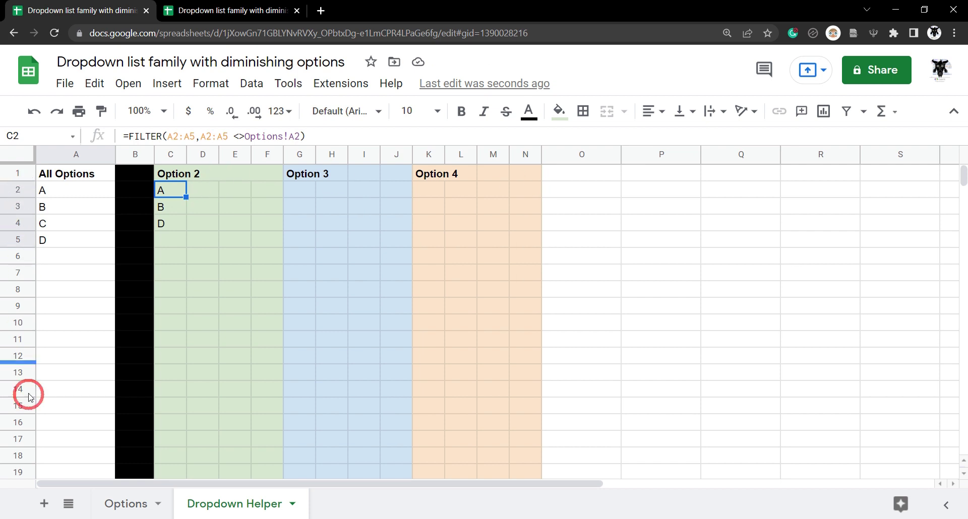
left_click(125, 504)
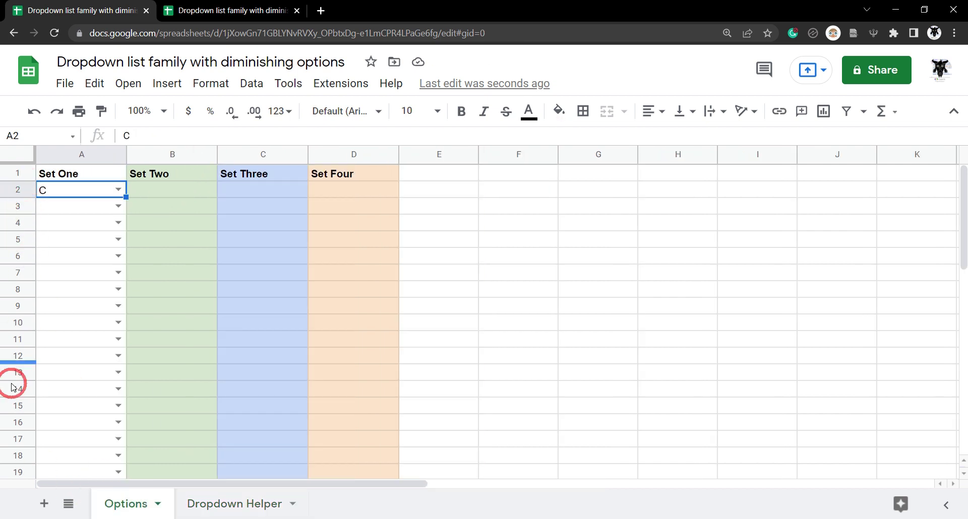
left_click(245, 505)
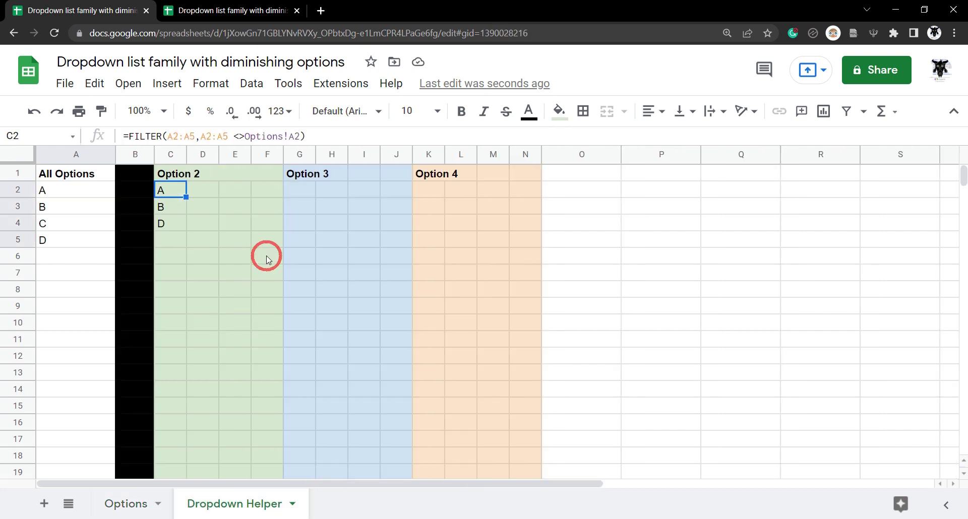
Wrap the FILTER formula in cell C2 of the Dropdown Helper sheet in TRANSPOSE and select its output range C2:F2
left_click(128, 136)
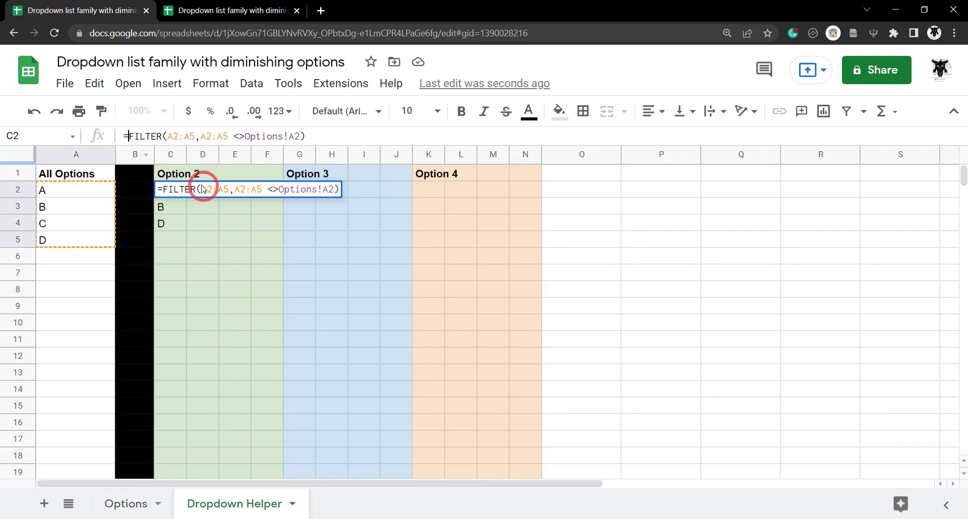
type("TRAN")
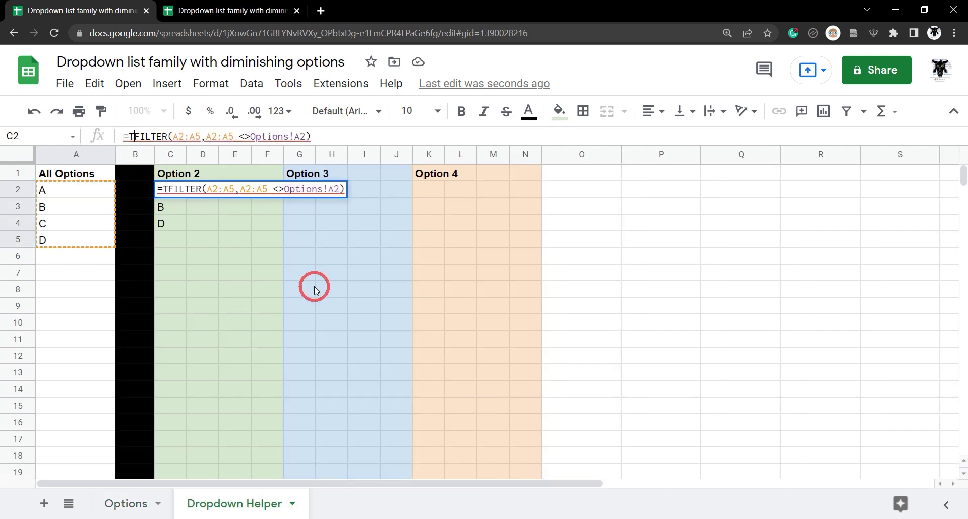
type("SPOSE(")
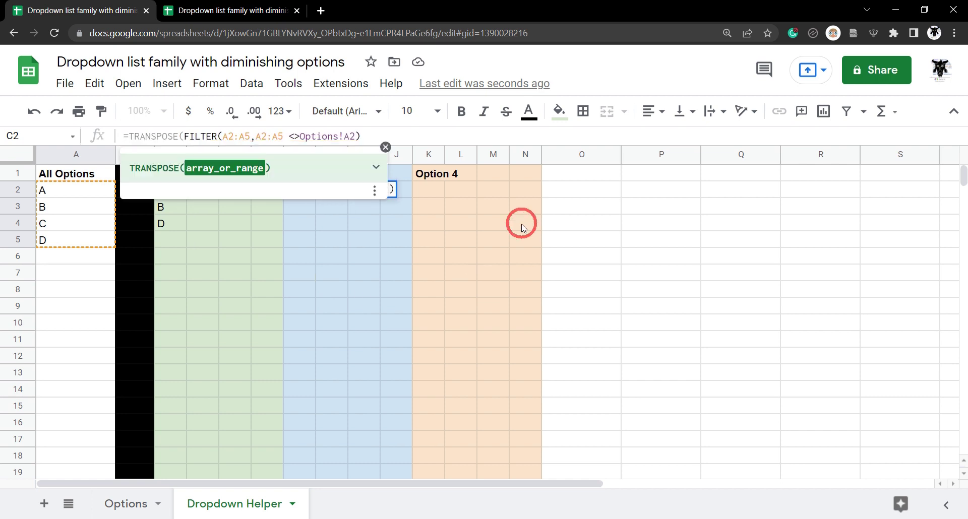
left_click(413, 136)
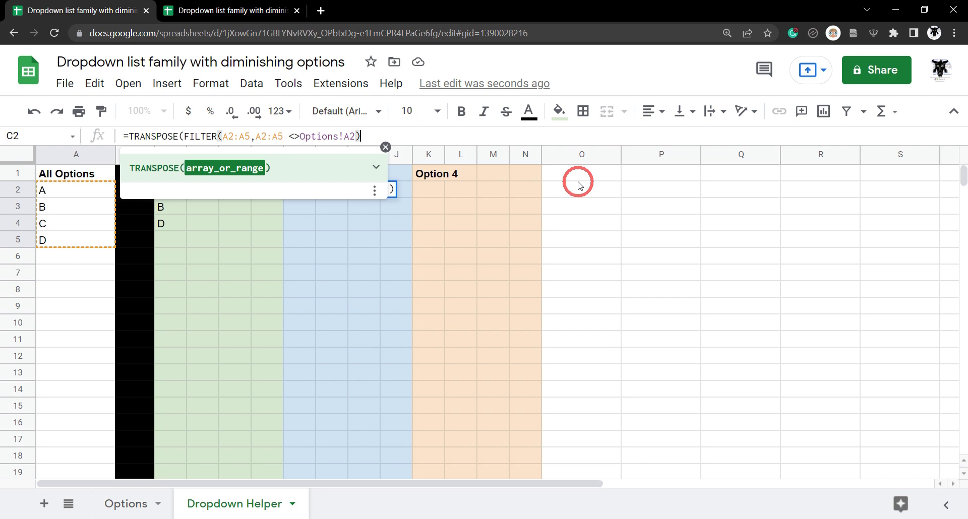
type(")")
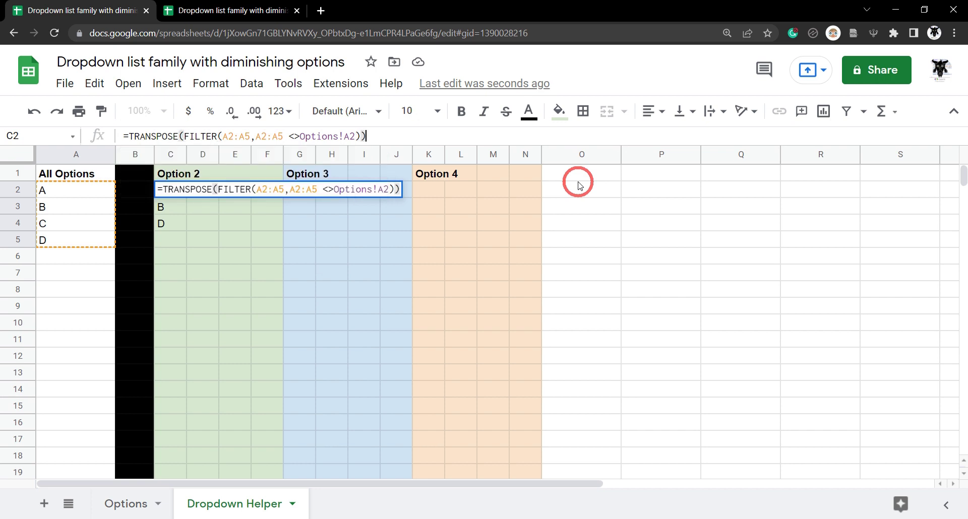
left_click(200, 207)
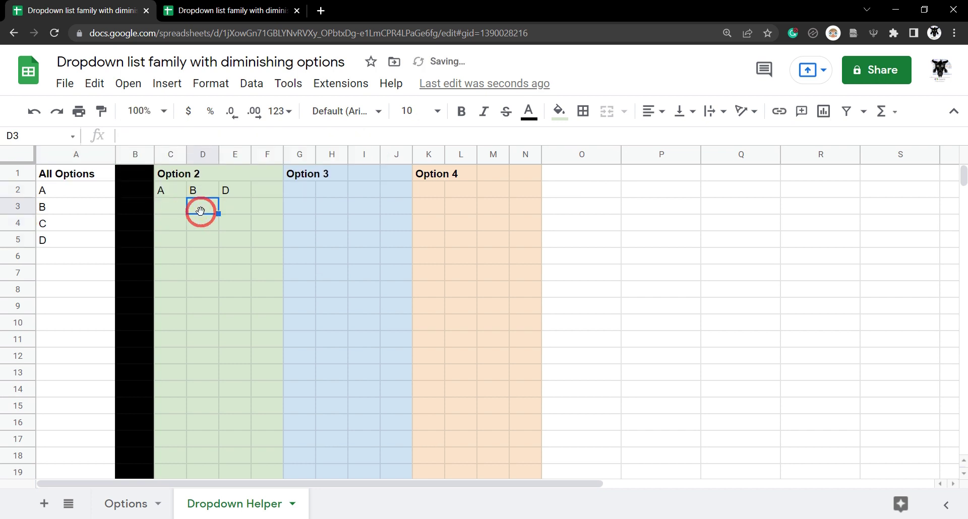
left_click(306, 190)
left_click_drag(171, 190, 273, 190)
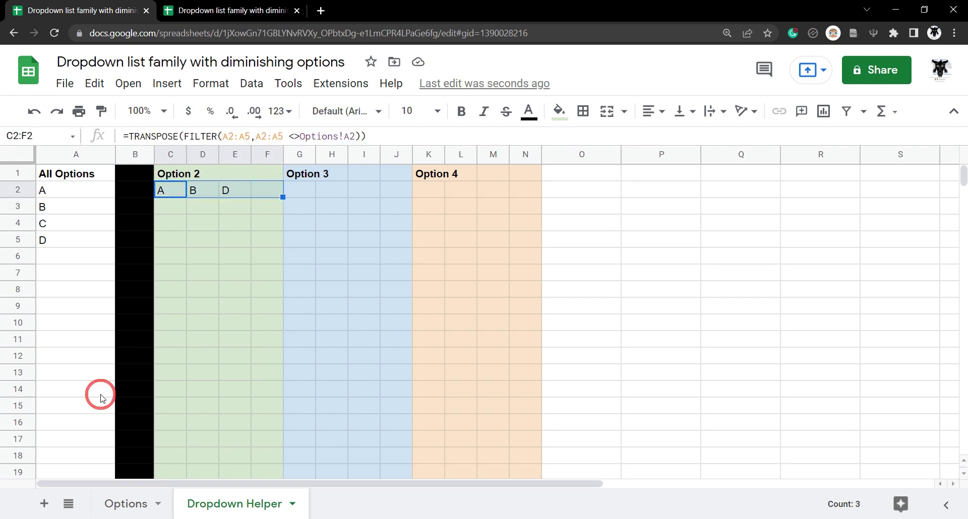
Open the data validation settings for the Set Two cells B2:B50 on the Options sheet
left_click(126, 504)
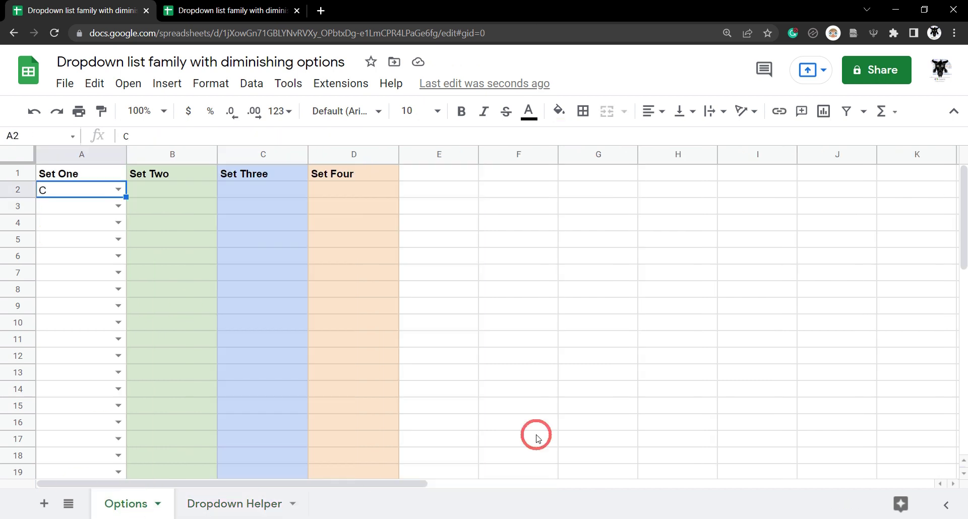
left_click(184, 192)
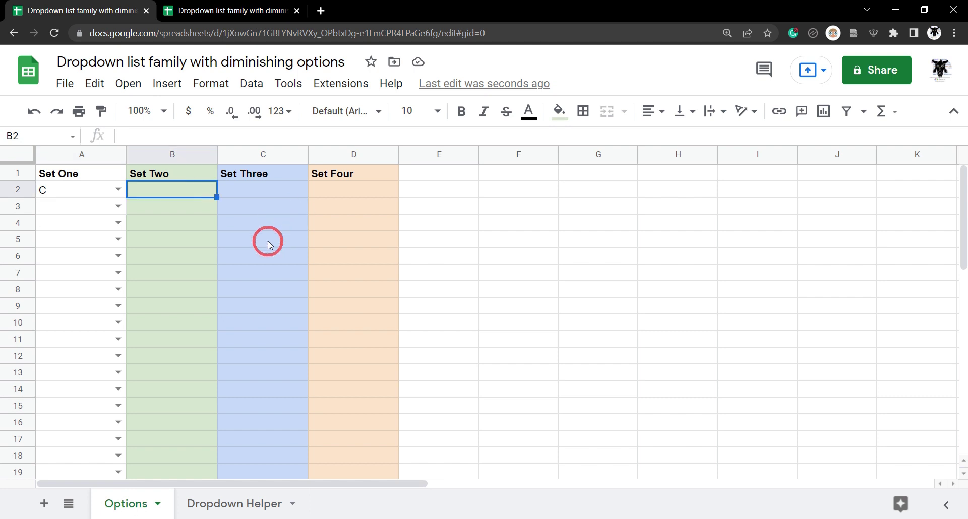
key("ctrl+shift+Down")
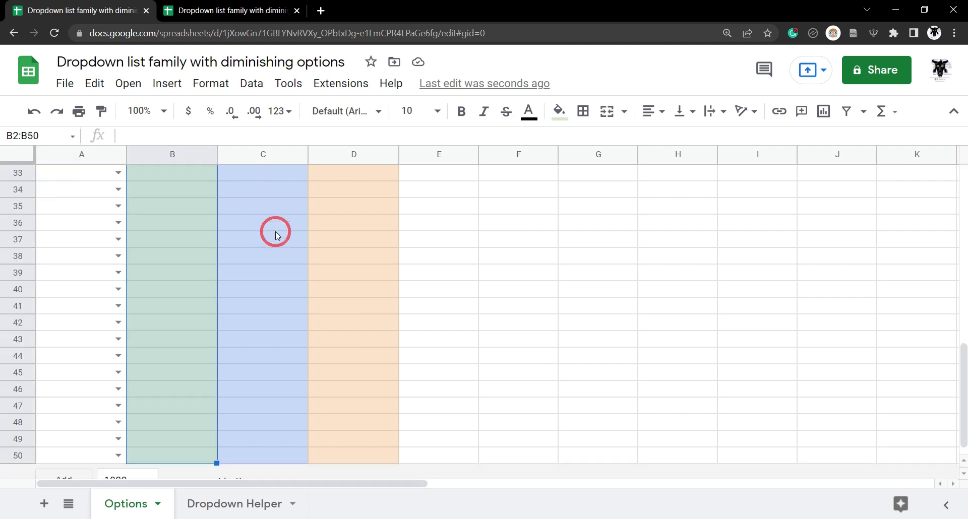
right_click(196, 251)
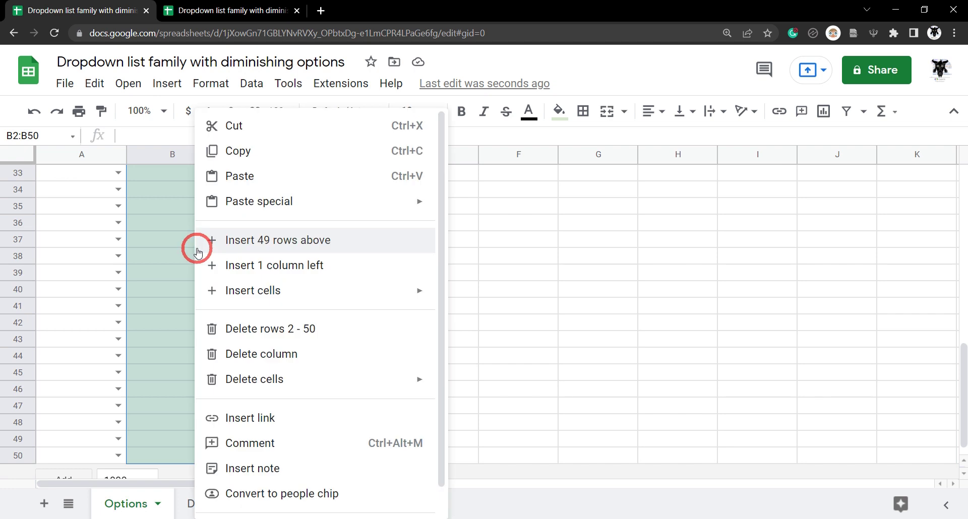
scroll(330, 499, "down", 2)
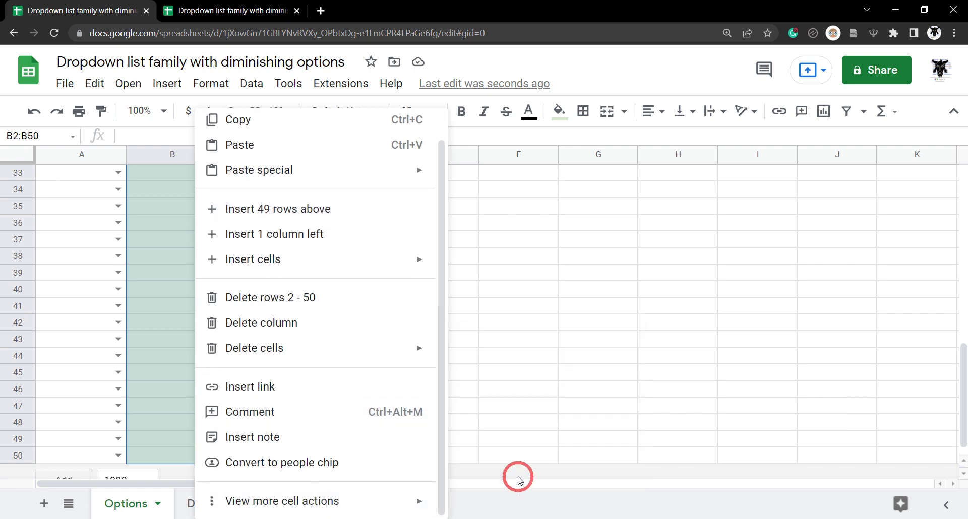
mouse_move(389, 502)
left_click(529, 353)
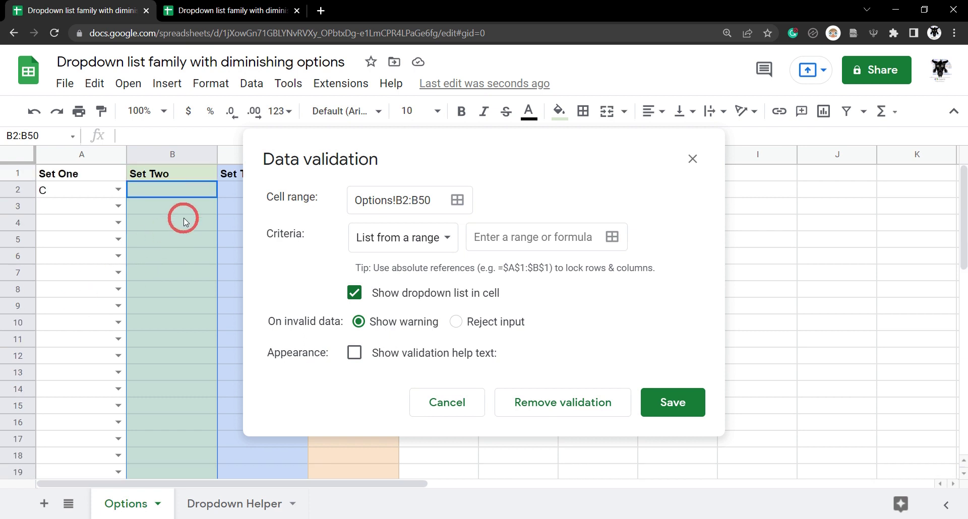
Pick C2:F2 on the Dropdown Helper sheet as the source range for the Set Two dropdown list
left_click(614, 239)
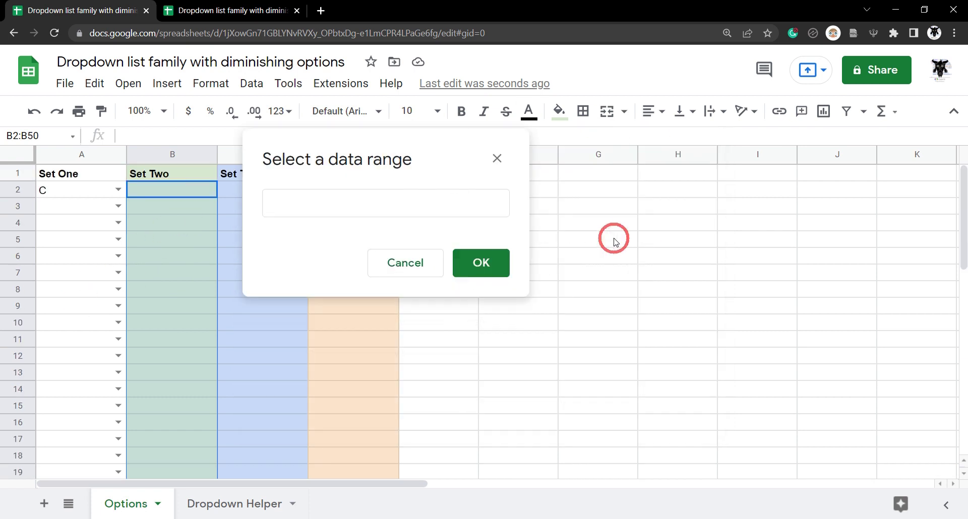
left_click(236, 505)
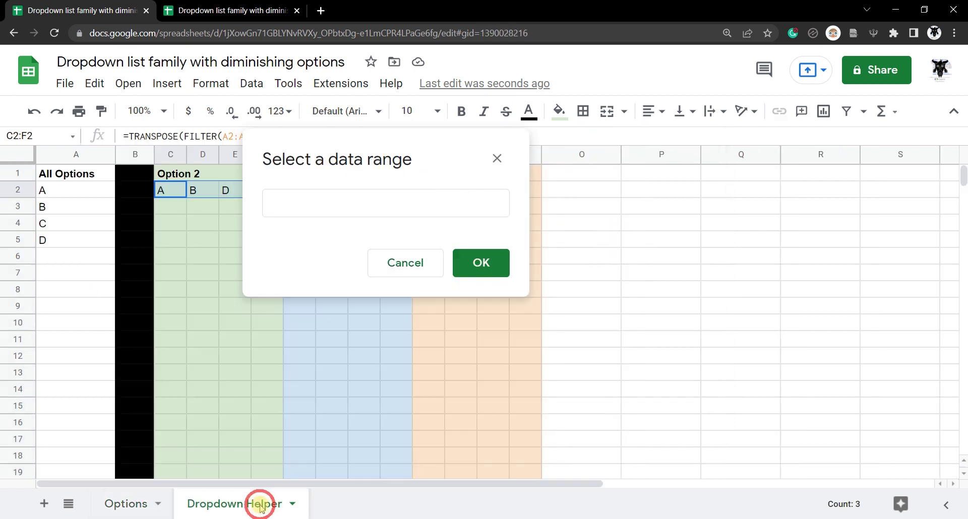
left_click(171, 196)
scroll(173, 195, "right", 3)
scroll(166, 195, "left", 3)
left_click_drag(170, 193, 262, 198)
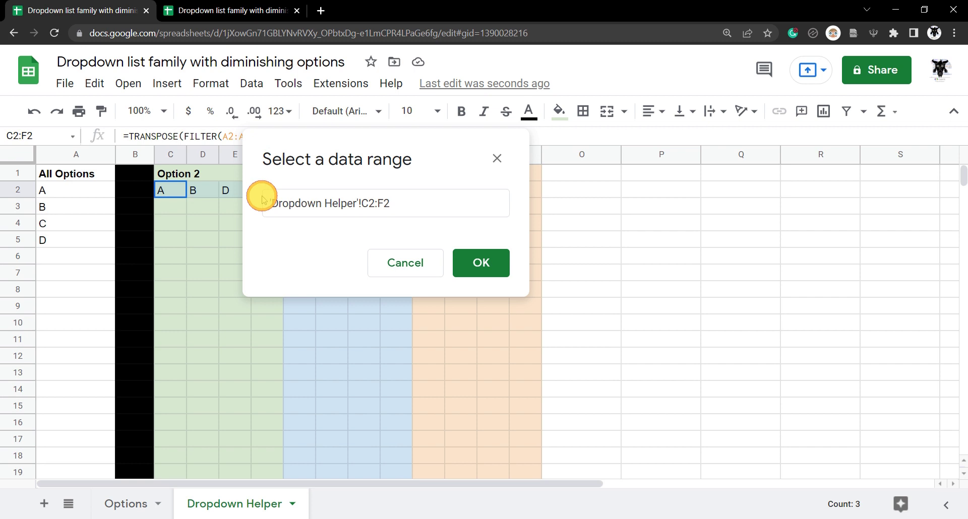
left_click_drag(342, 159, 499, 191)
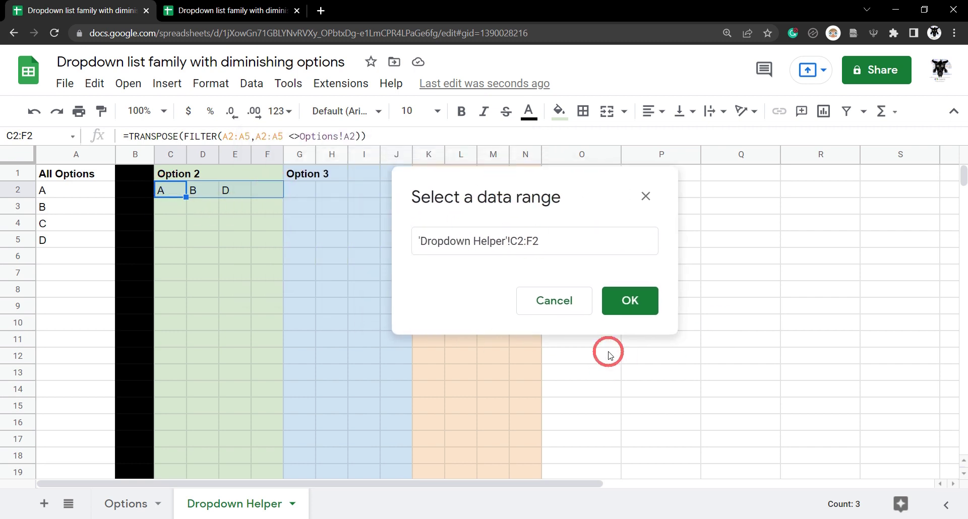
Change the list range to ='Dropdown Helper'!$C2:$F2 and save the validation with invalid input rejected
left_click(510, 240)
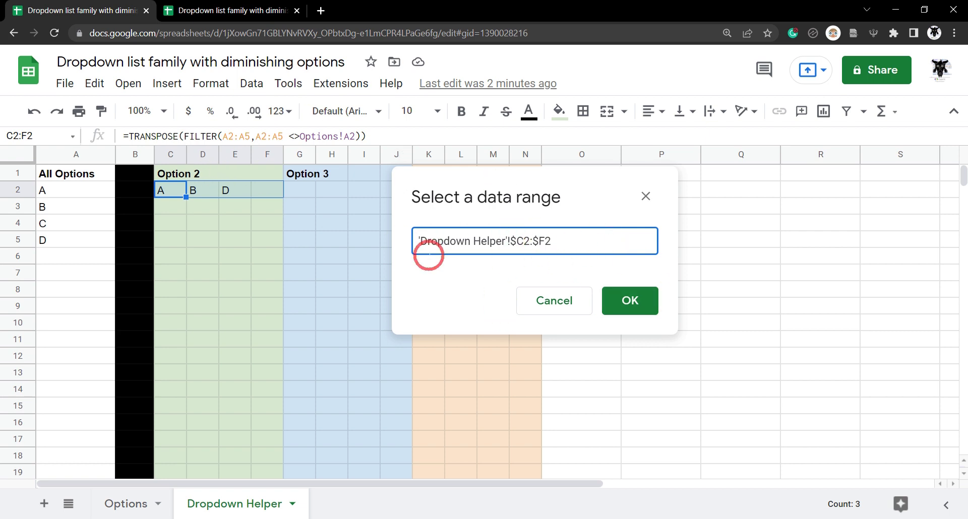
left_click(420, 242)
type("=")
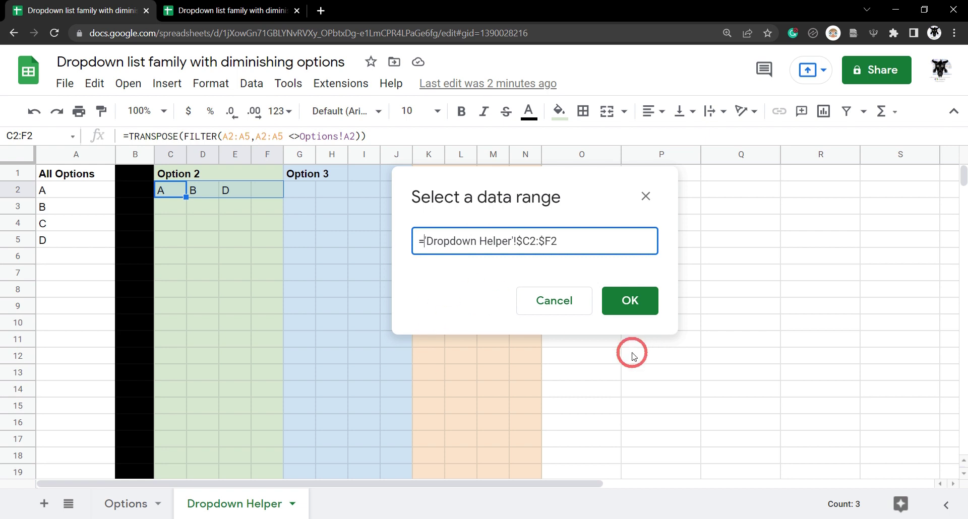
left_click(630, 301)
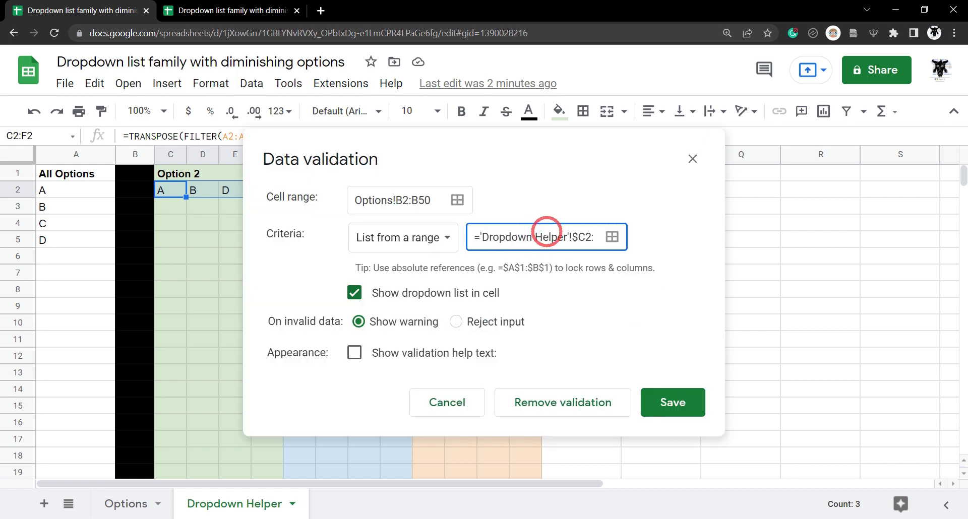
left_click(456, 322)
left_click(682, 409)
Choose A in cell B2 of the Options sheet and compare it with the Option 2 list on the Dropdown Helper sheet
left_click(136, 506)
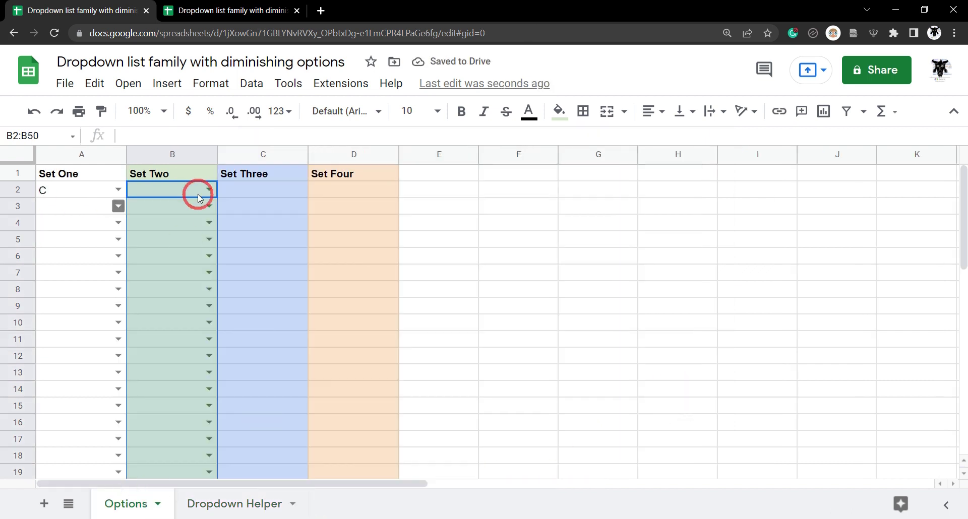
left_click(208, 190)
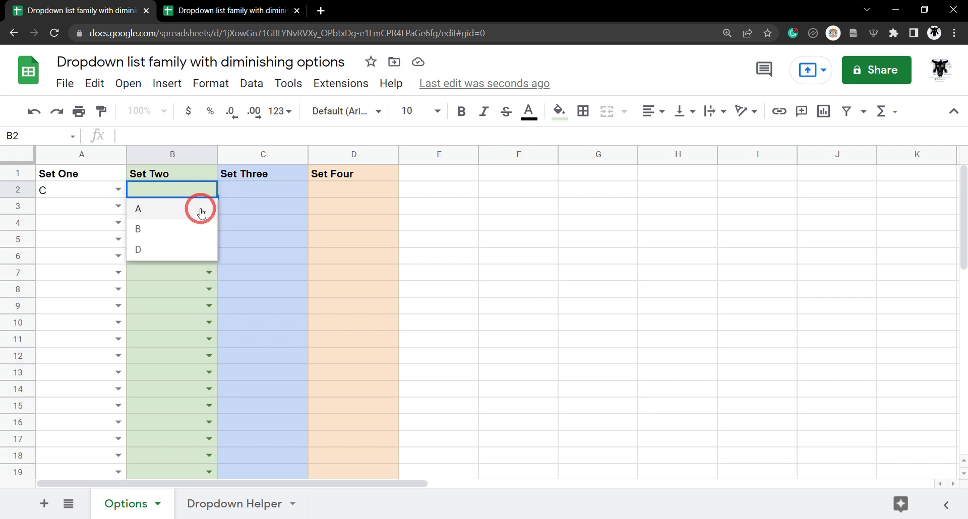
left_click(201, 213)
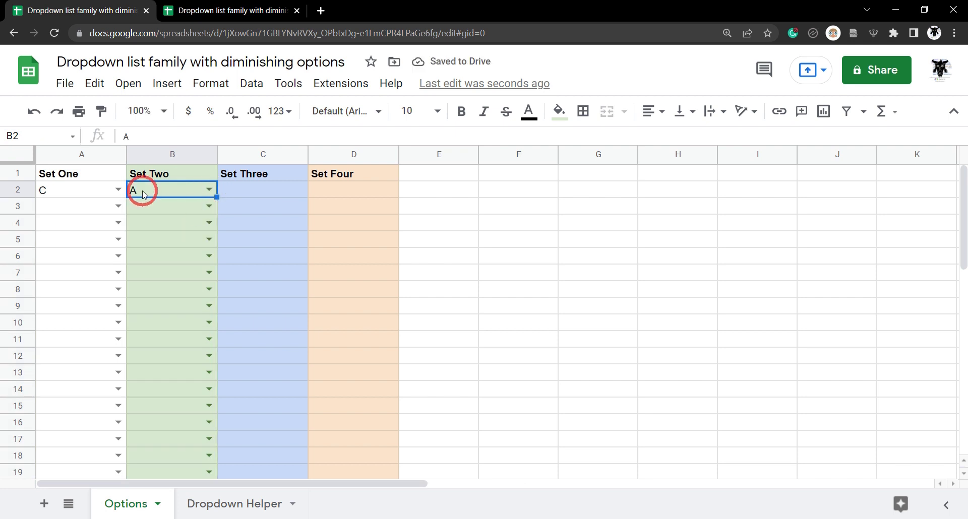
left_click(217, 505)
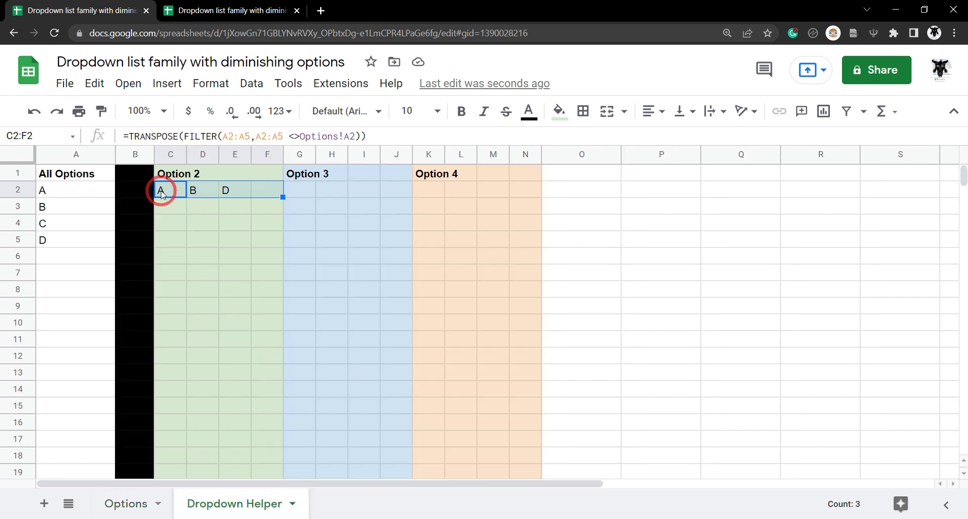
left_click(135, 503)
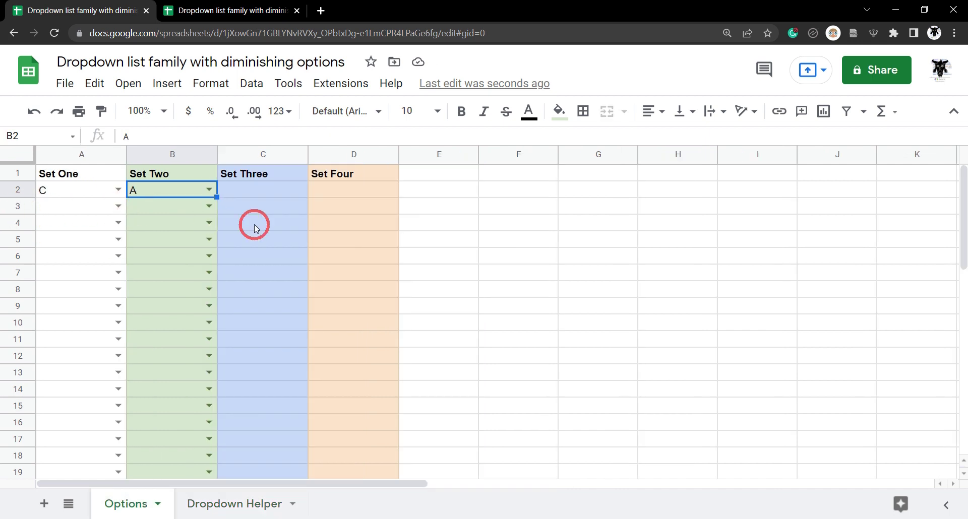
Make both A2:A5 ranges in the C2 formula of the Dropdown Helper sheet absolute as $A$2:$A$5
left_click(217, 504)
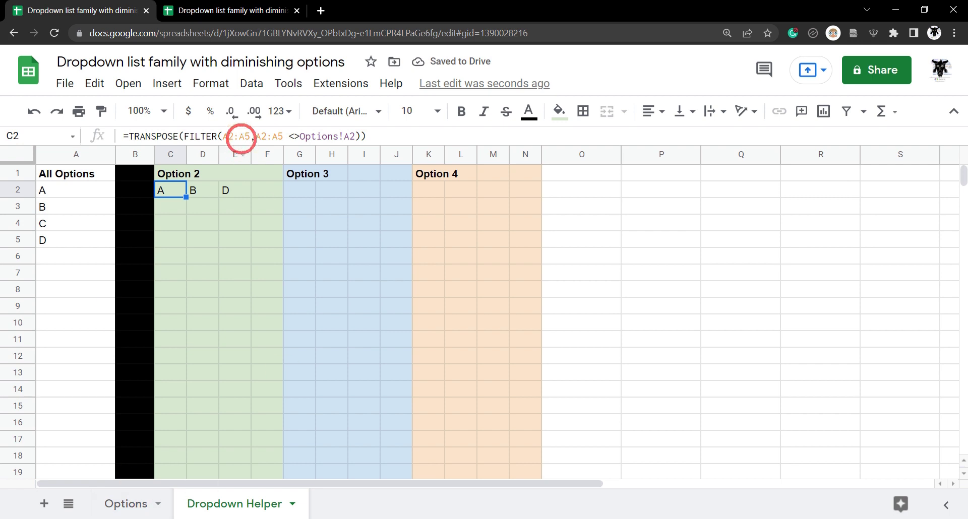
left_click(237, 136)
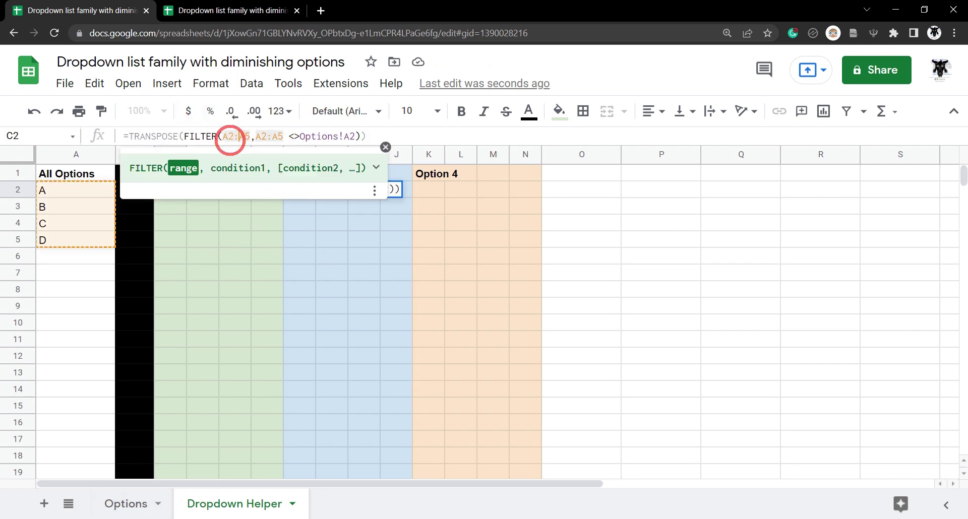
key("F4")
left_click(291, 136)
key("F4")
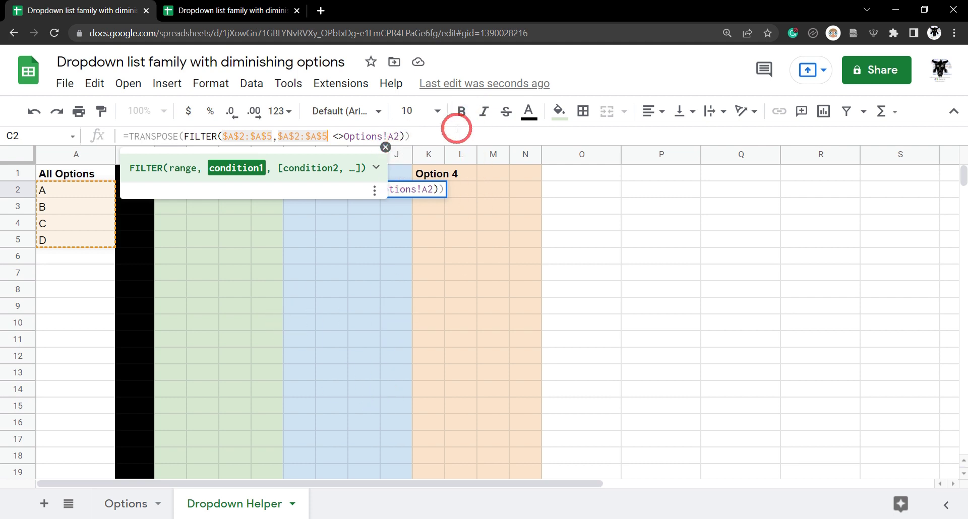
left_click(453, 132)
key("Return")
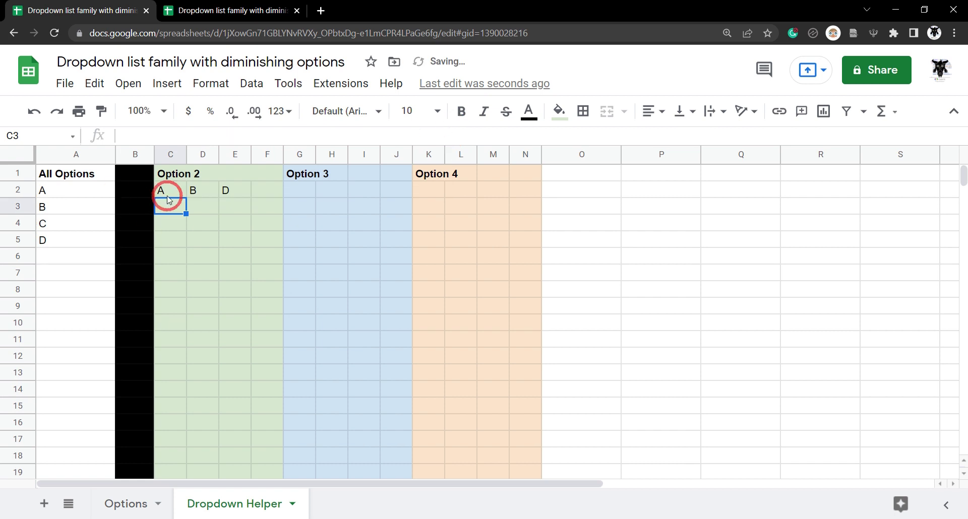
Delete rows 51 to 1000 from the Dropdown Helper sheet
scroll(98, 403, "down", 19)
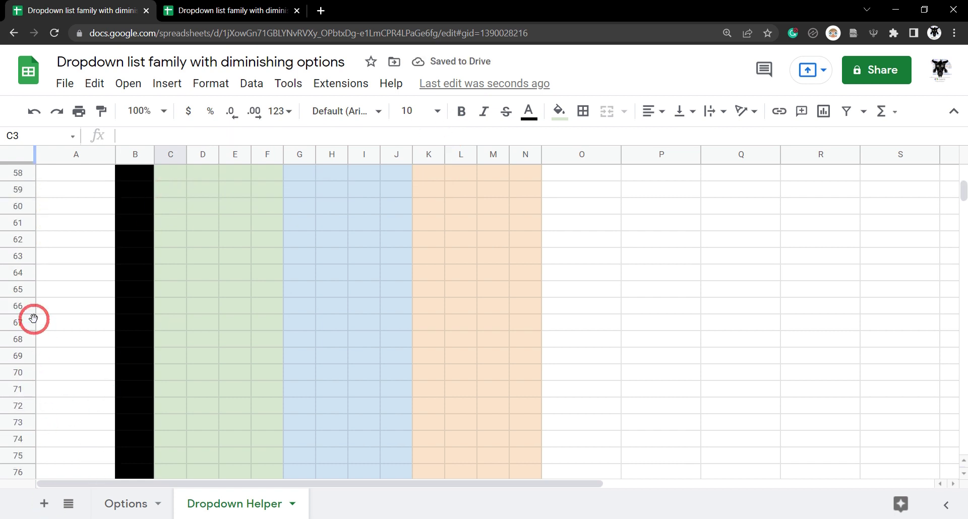
scroll(28, 262, "up", 2)
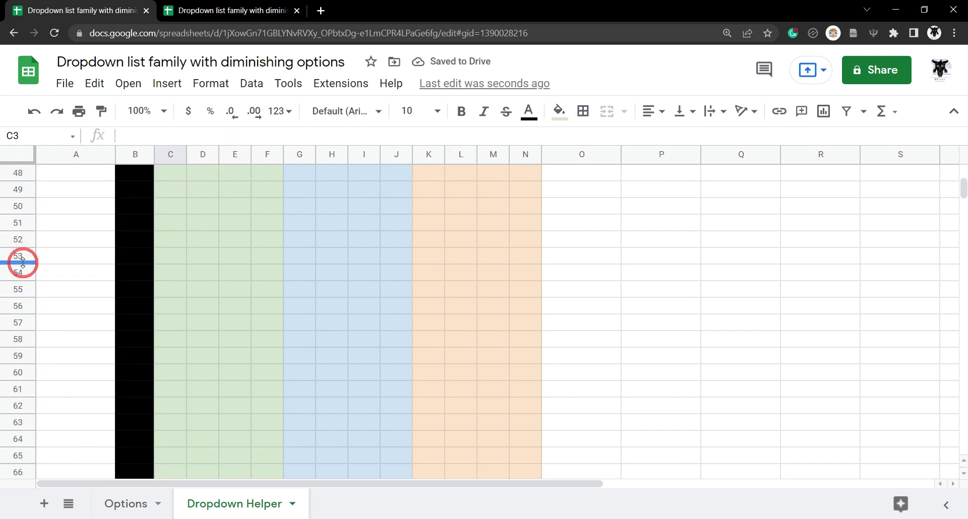
left_click(15, 223)
key("ctrl+shift+Down")
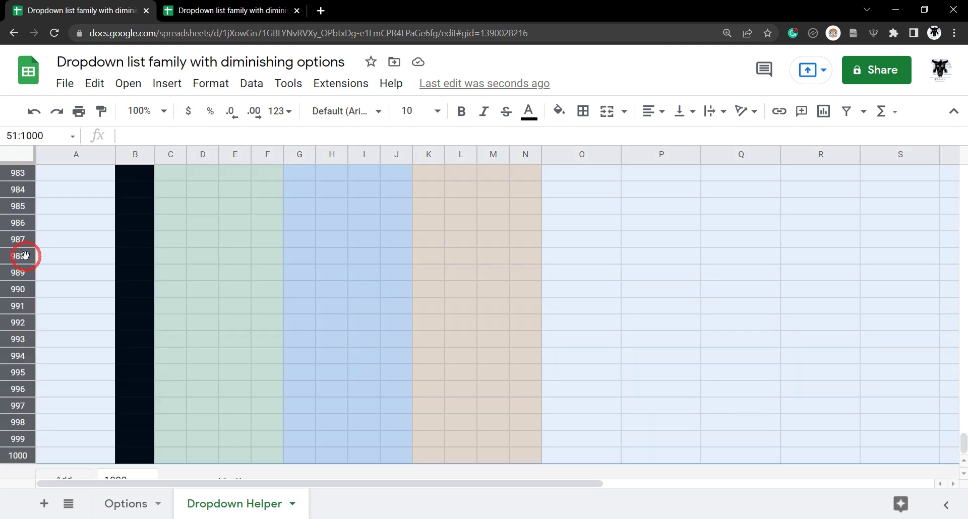
right_click(18, 260)
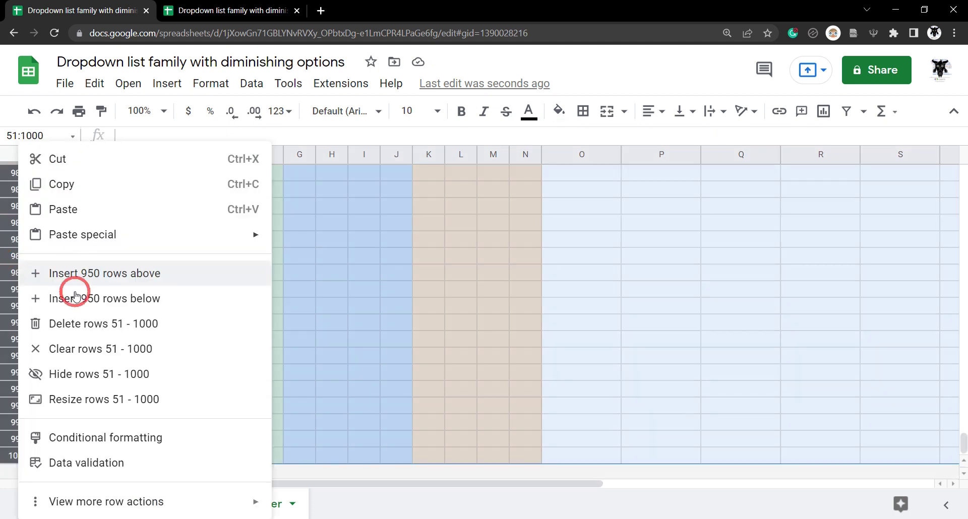
left_click(83, 322)
Fill the C2 formula down through cell C50 on the Dropdown Helper sheet
scroll(287, 322, "up", 11)
left_click(170, 190)
left_click_drag(187, 198, 174, 422)
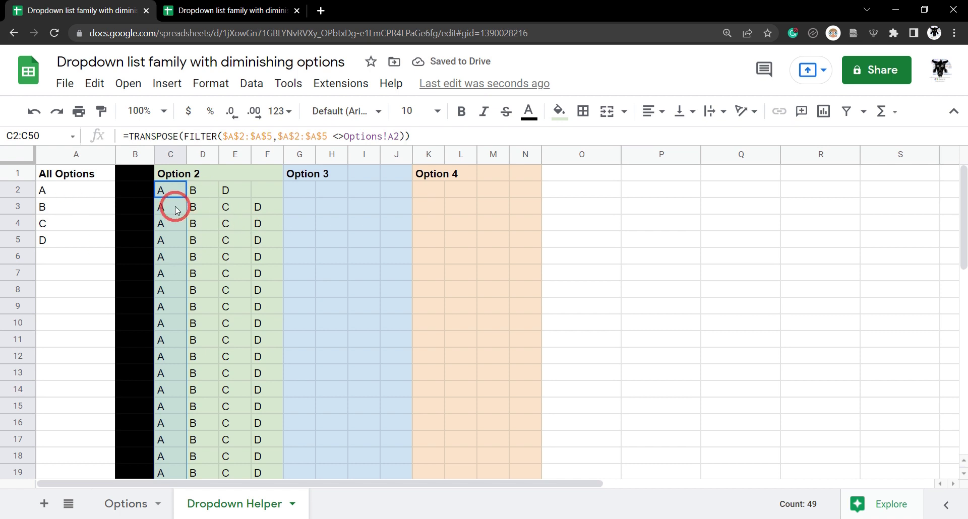
Choose B in cell A3 of the Options sheet and check the row 3 list on the Dropdown Helper sheet
left_click(113, 500)
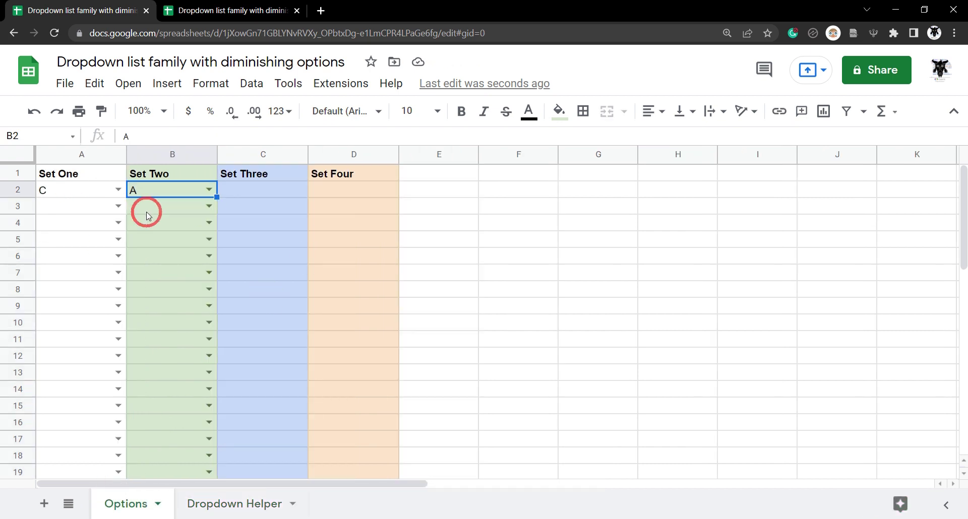
left_click(118, 206)
left_click(78, 247)
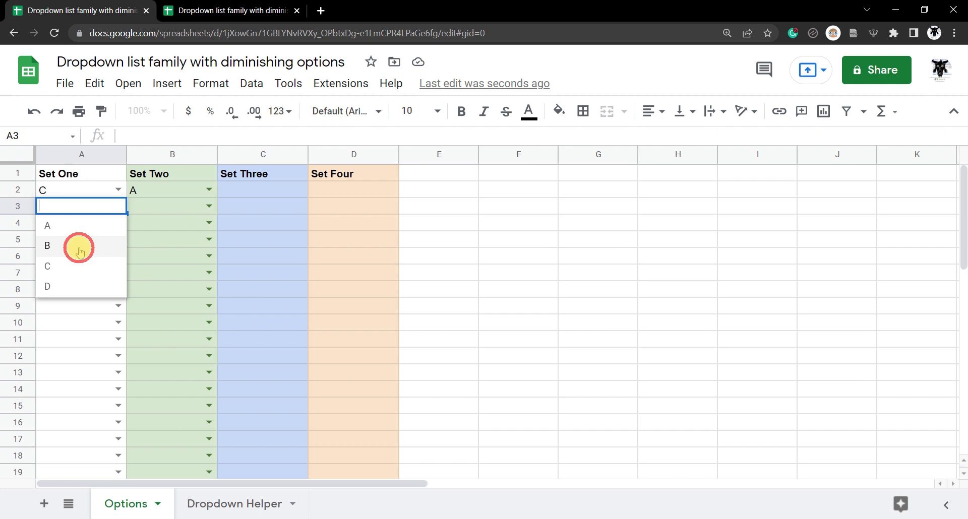
left_click(226, 510)
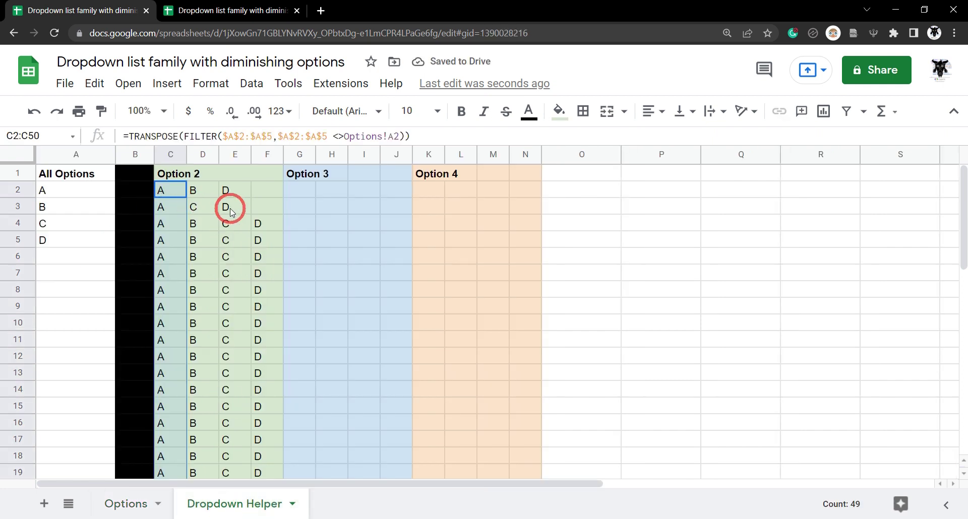
Choose C from the Set Two dropdown in cell B3 of the Options sheet
left_click(126, 499)
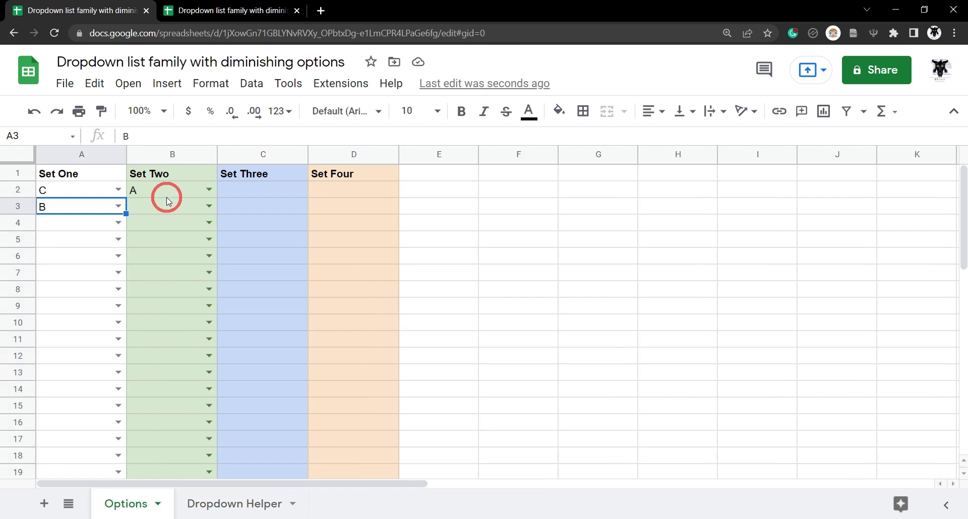
left_click(209, 207)
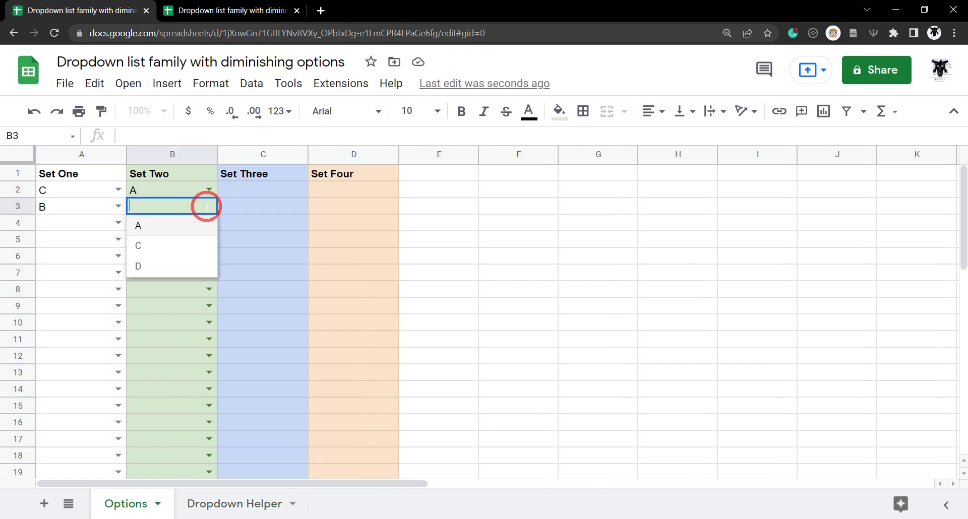
left_click(176, 247)
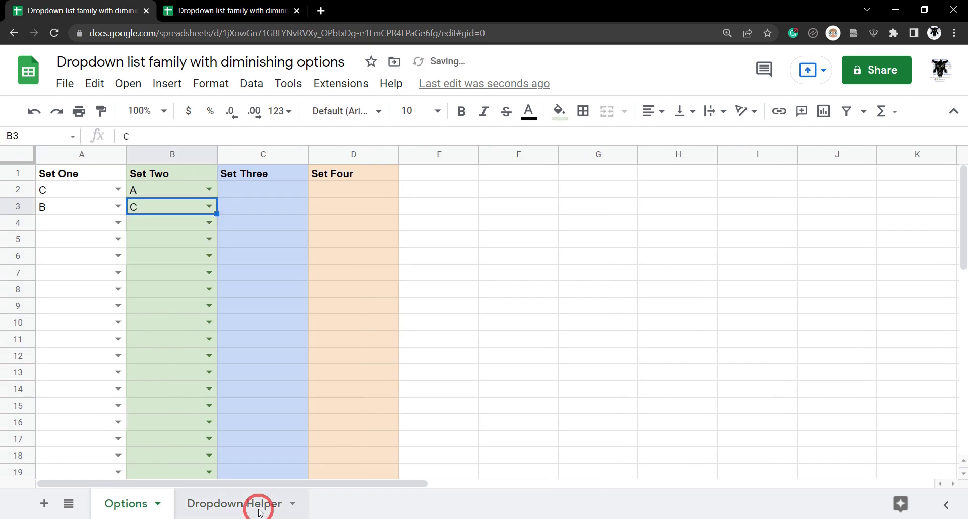
Start a FILTER formula in cell G2 of the Dropdown Helper sheet with C2:F2 as its range
left_click(236, 503)
left_click(291, 190)
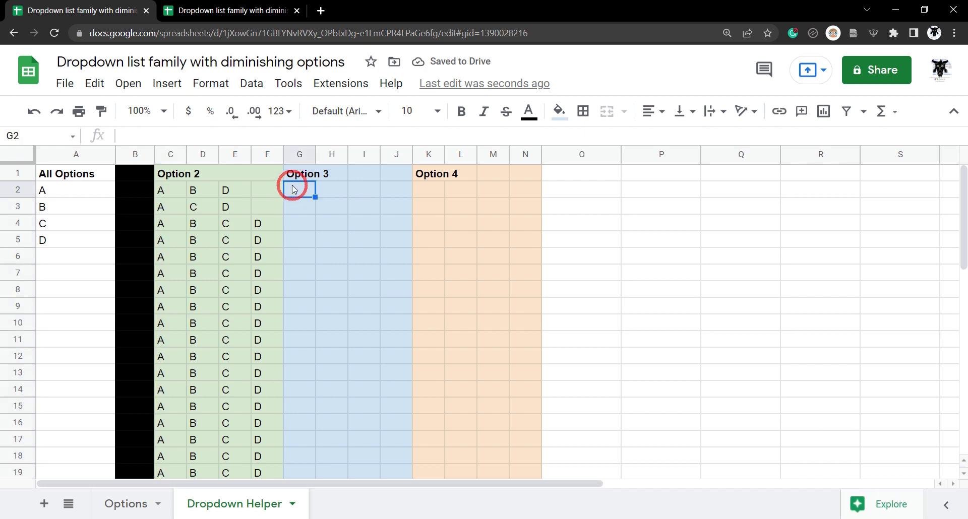
type("=")
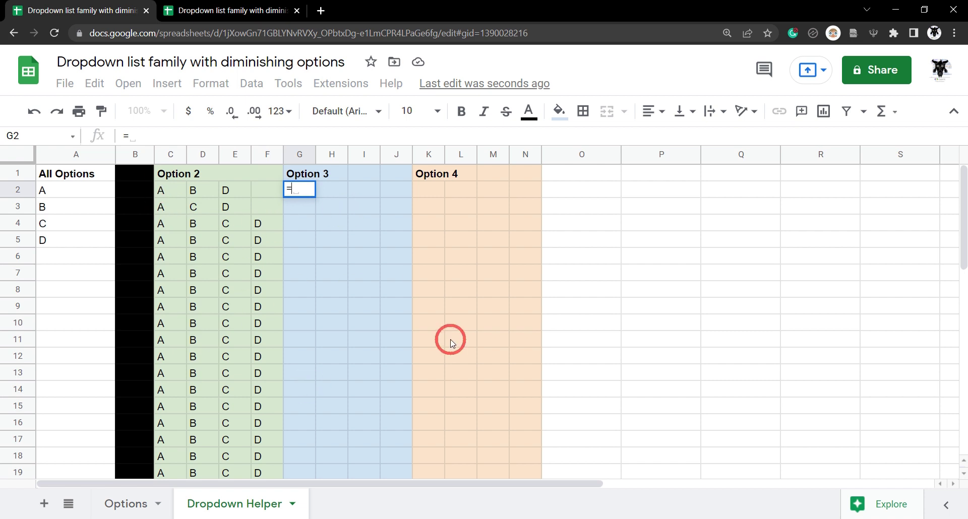
type("FILTER(")
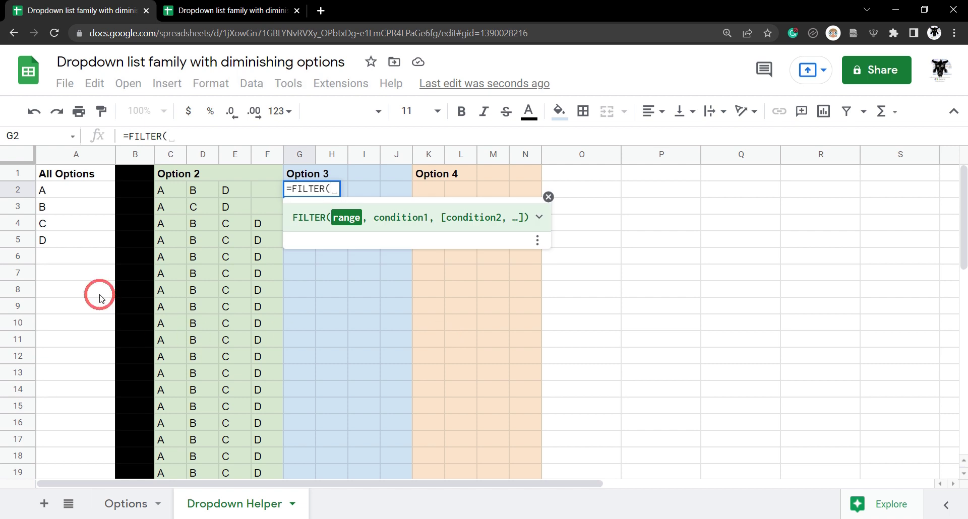
left_click(184, 190)
left_click_drag(189, 191, 258, 195)
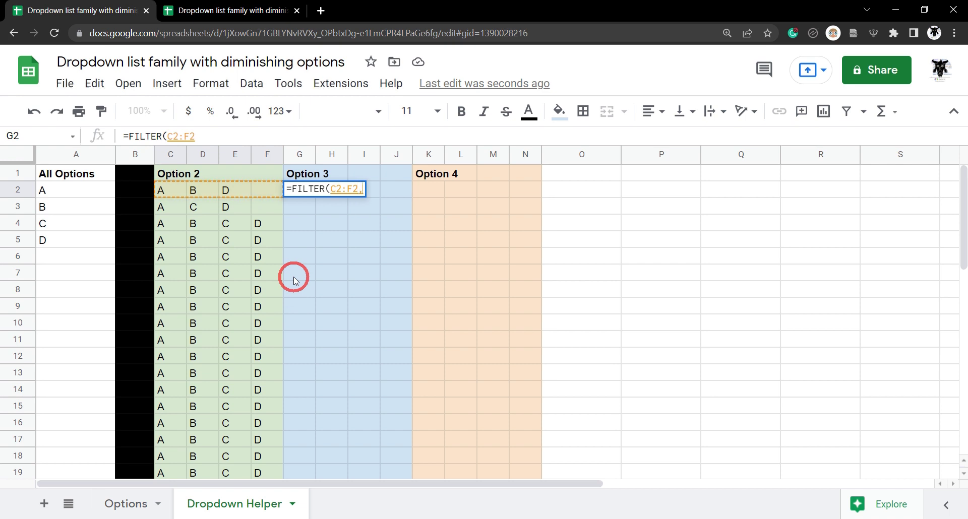
type(",")
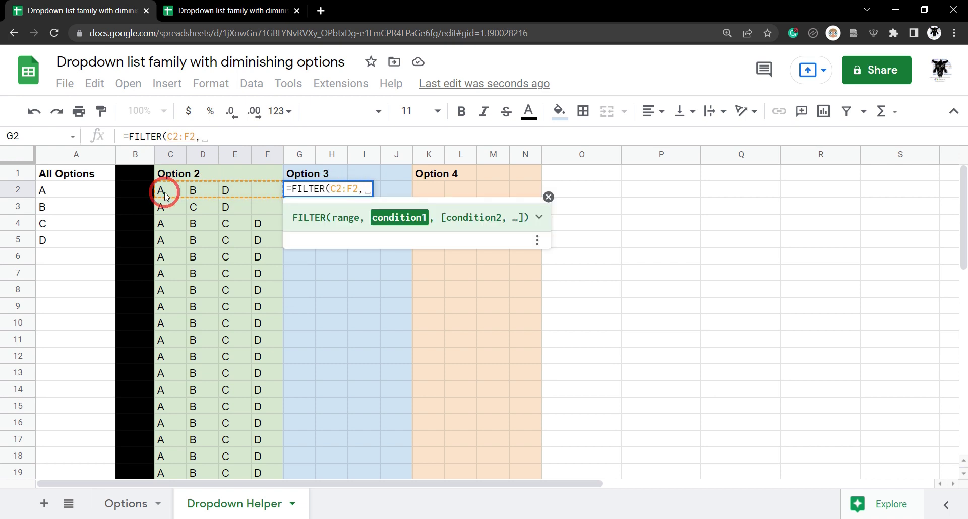
Complete the G2 FILTER formula with the condition C2:F2 <> Options!B2
key("ctrl+shift+Page_Up")
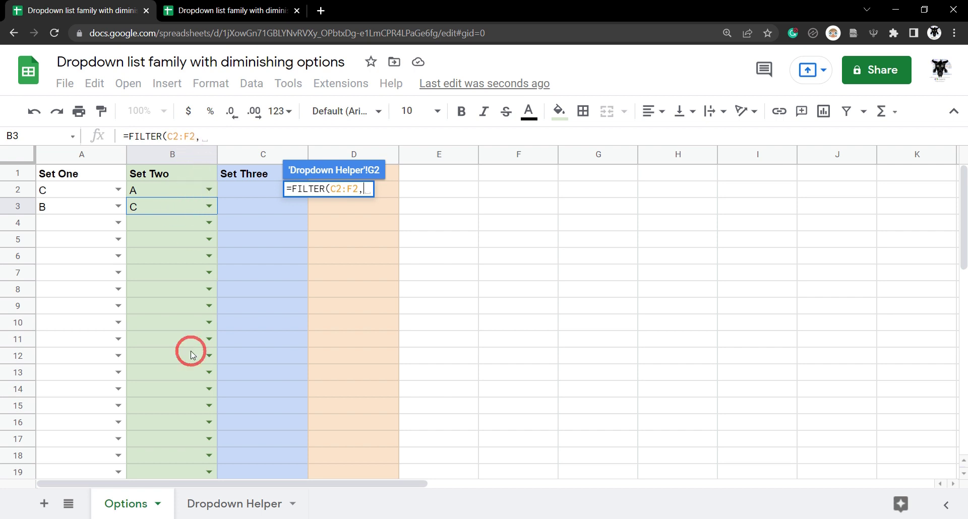
left_click(217, 508)
left_click_drag(159, 190, 266, 194)
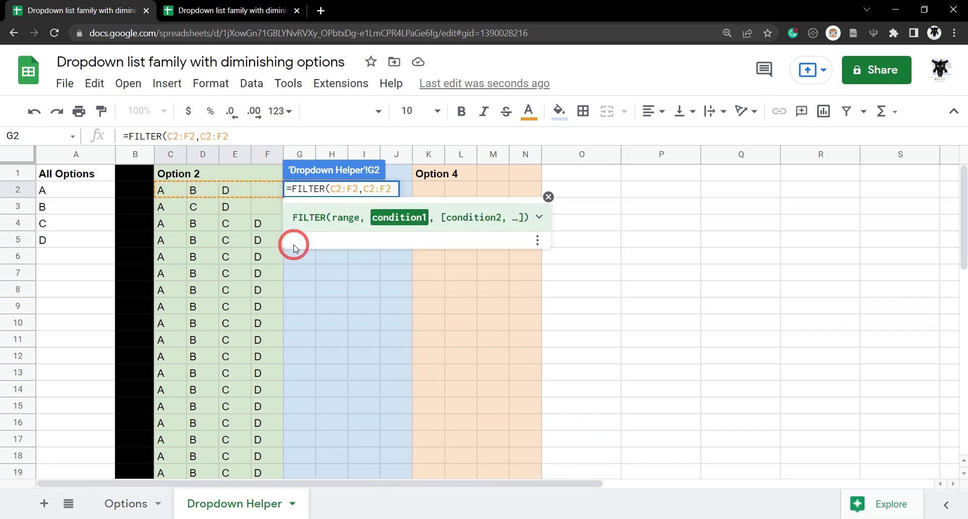
type("<>")
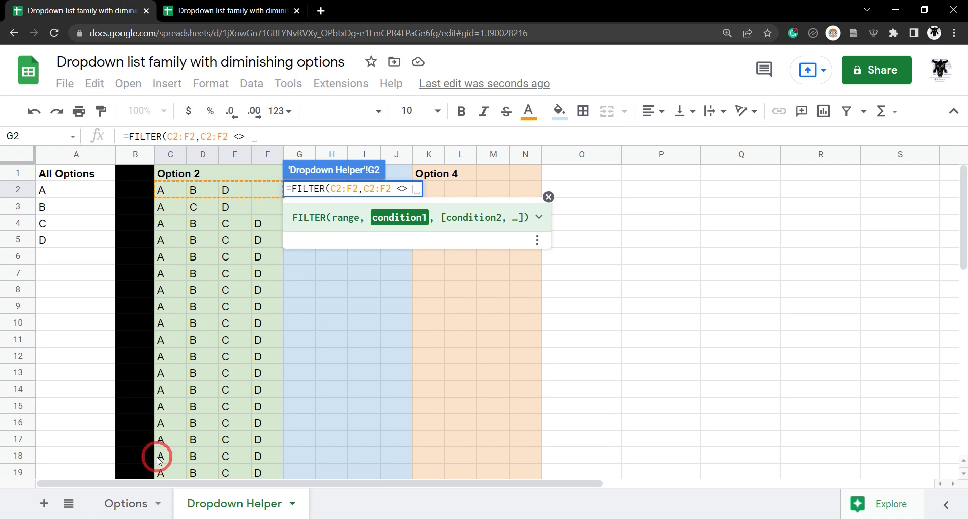
left_click(129, 504)
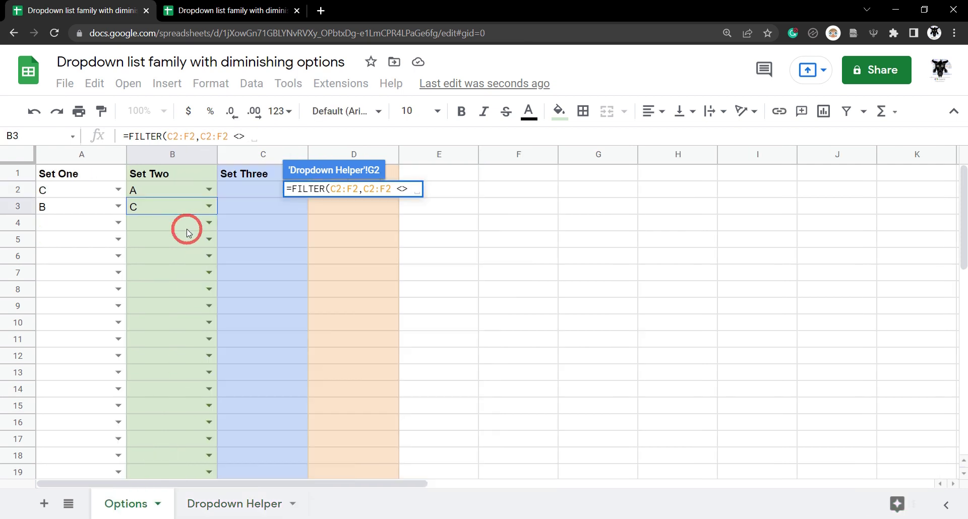
left_click(171, 188)
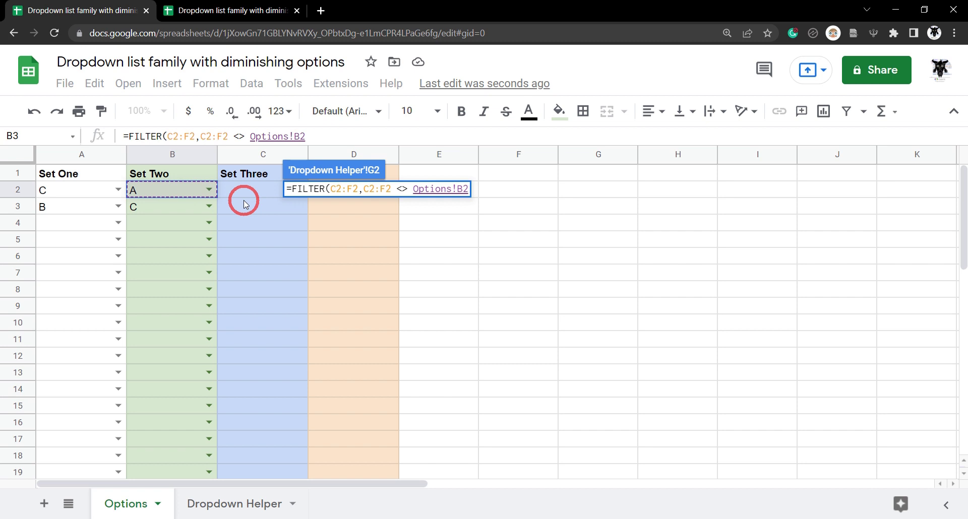
type(")")
key("Return")
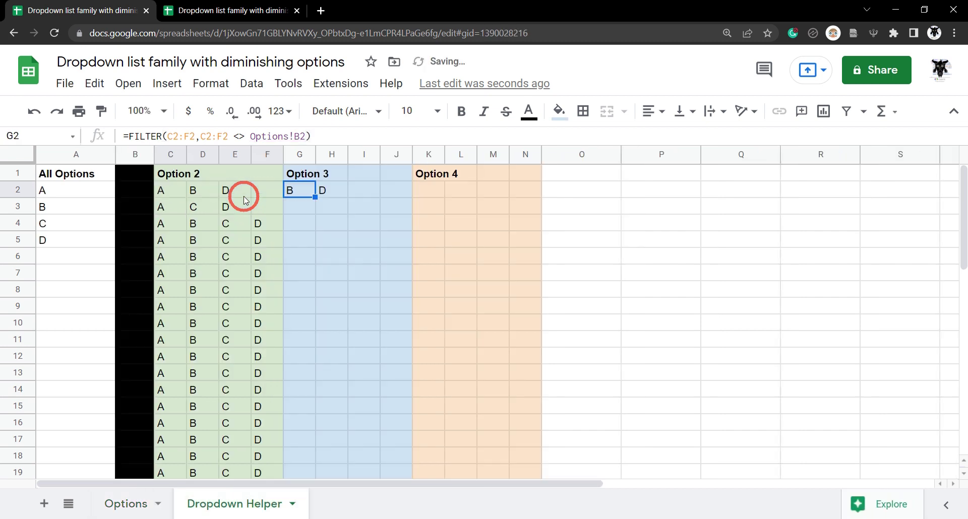
Fill the G2 formula down through cell G50 and check the Option 3 lists in row 2
left_click(183, 190)
left_click(231, 139)
left_click(295, 188)
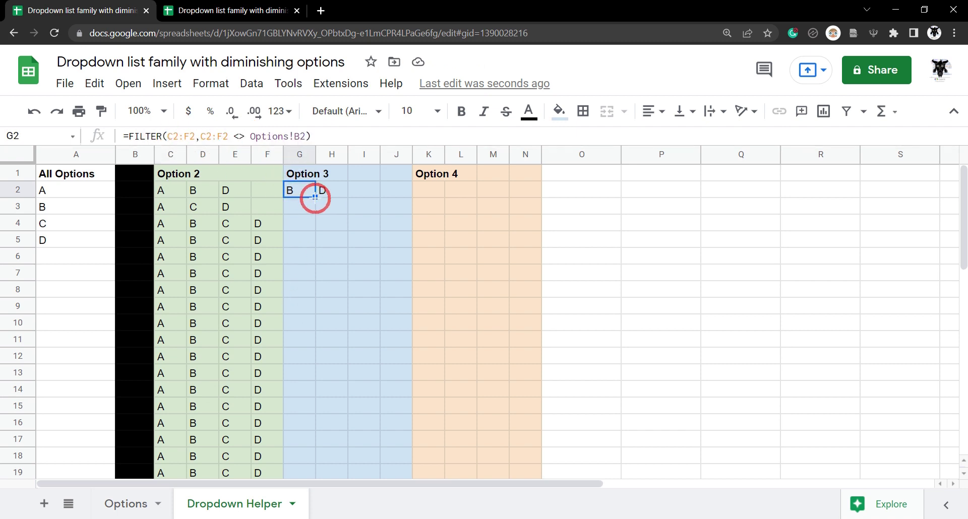
left_click_drag(315, 197, 326, 421)
scroll(313, 275, "down", 10)
scroll(422, 361, "up", 10)
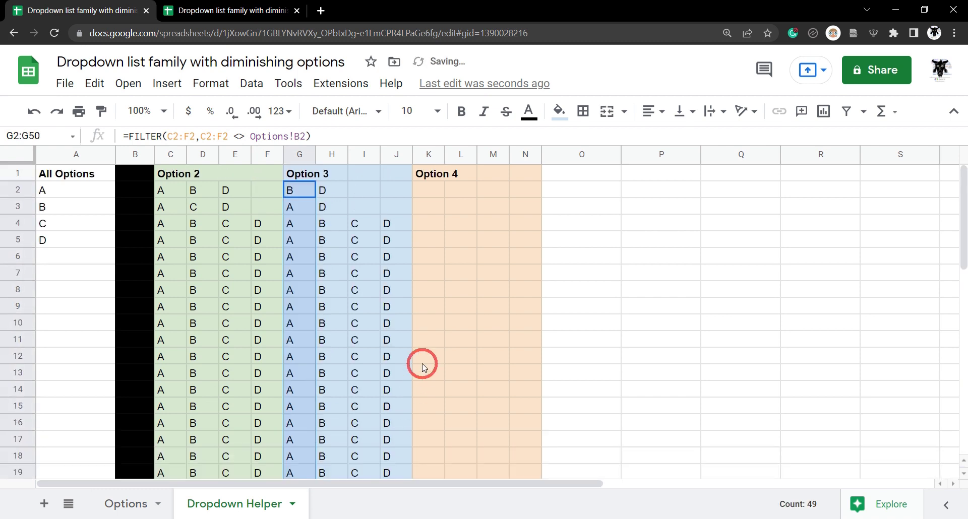
left_click(301, 194)
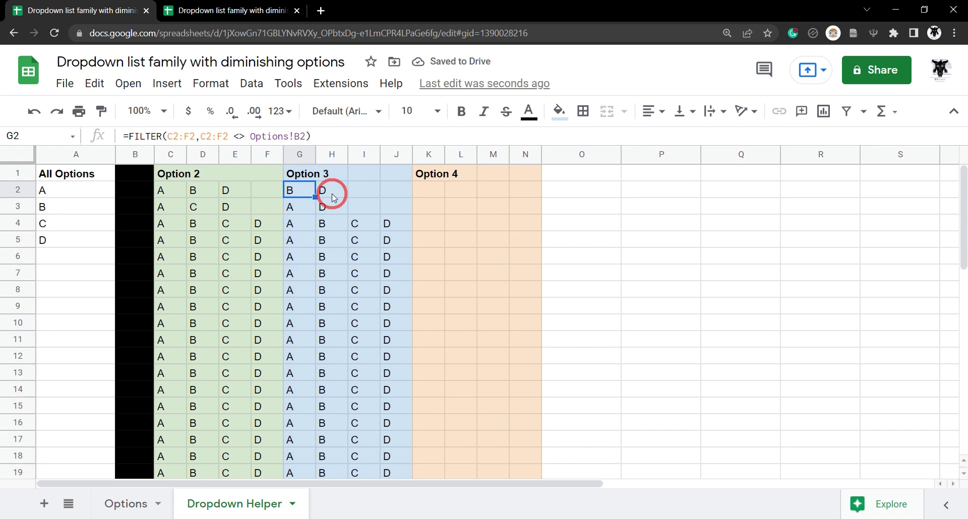
left_click(328, 190)
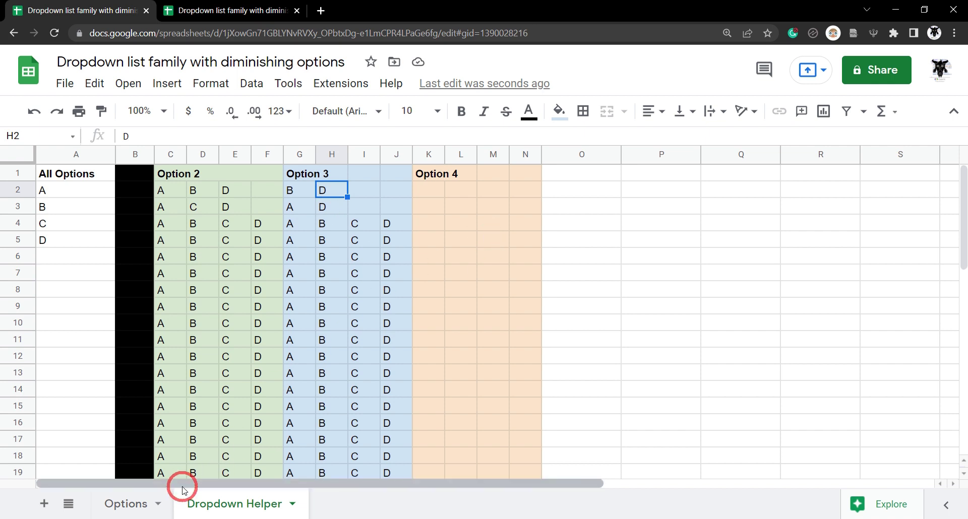
left_click(295, 195)
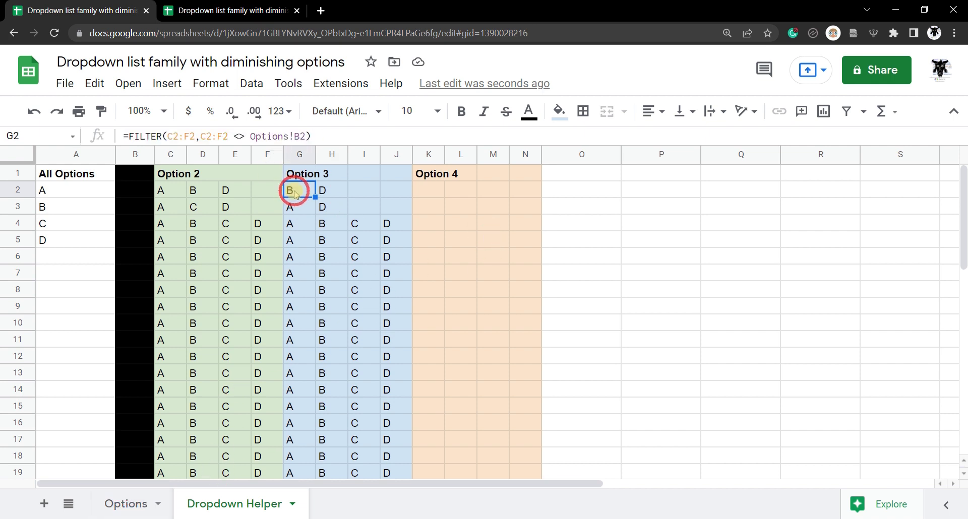
Start a FILTER formula in cell K2 of the Dropdown Helper sheet with G2:J2 as its range
left_click(429, 194)
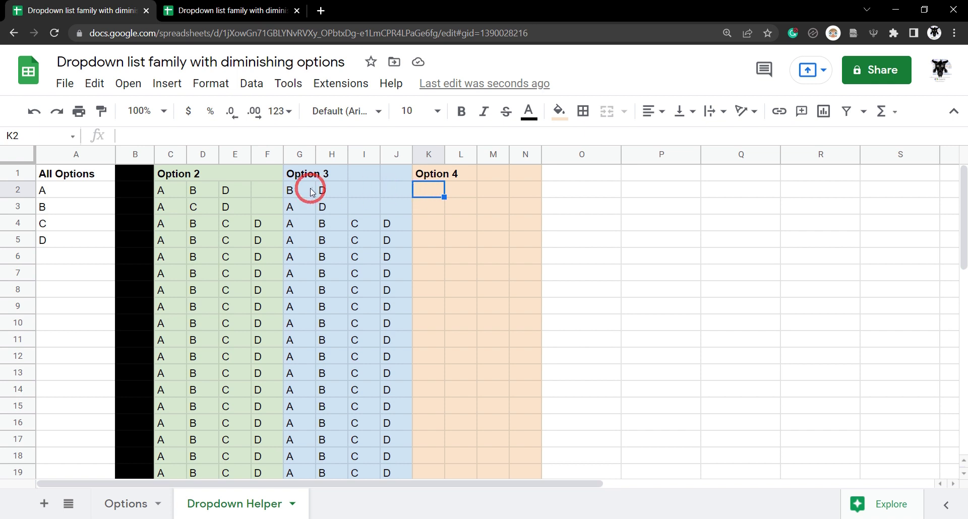
left_click(127, 503)
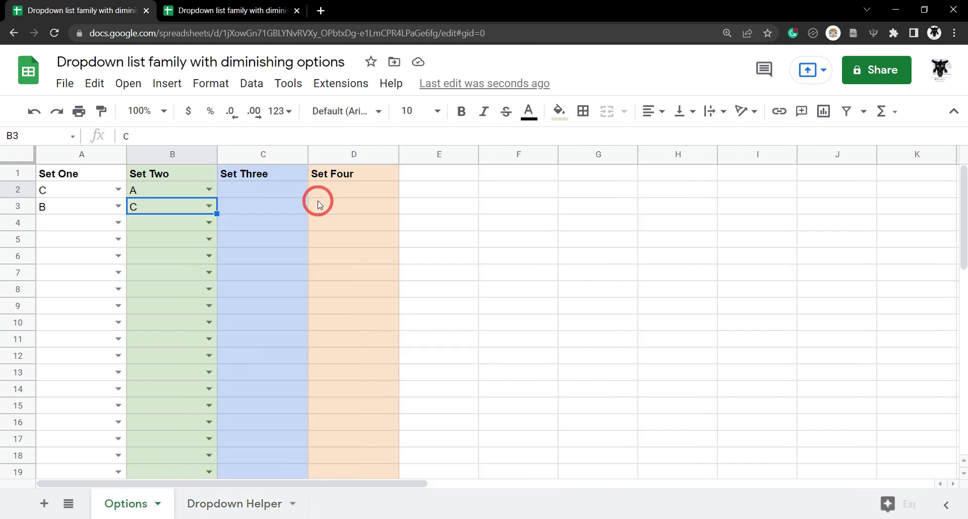
left_click(256, 503)
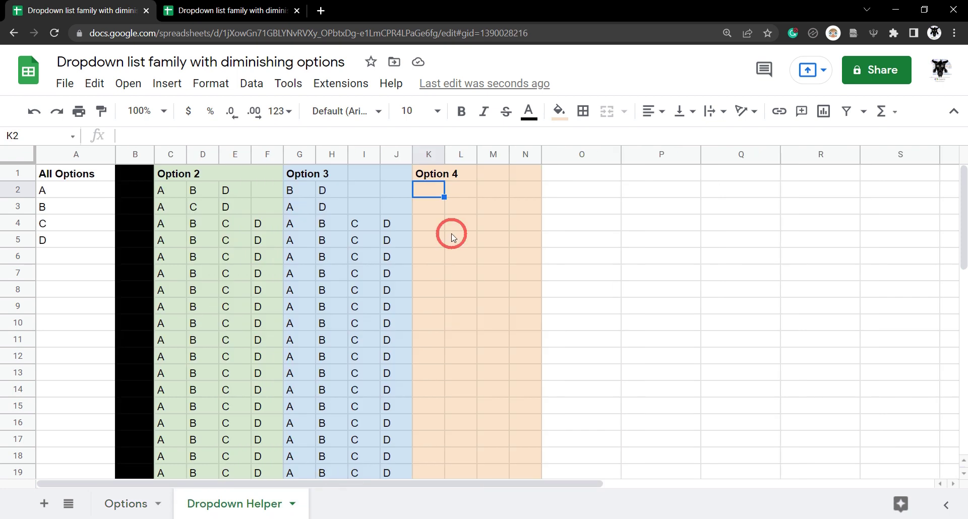
type("=")
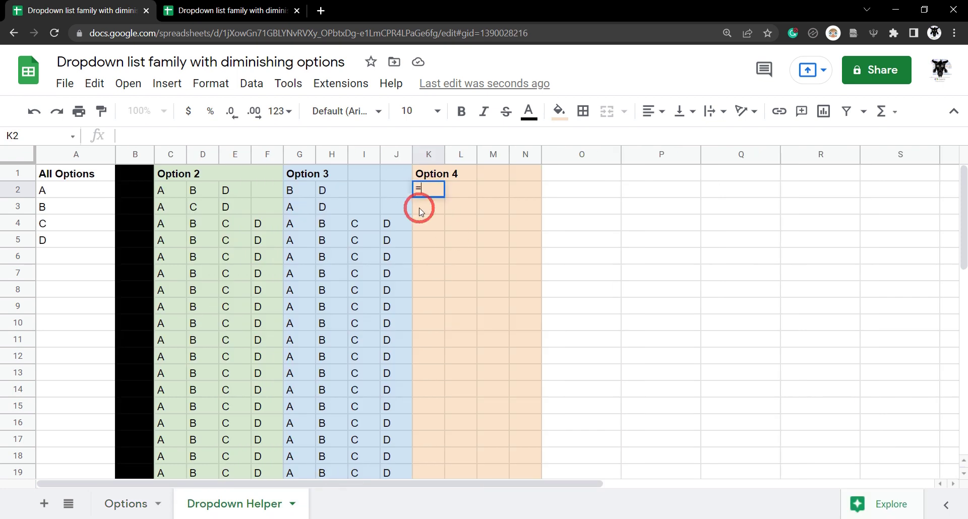
type("FRE")
key("BackSpace")
key("BackSpace")
type("IUT")
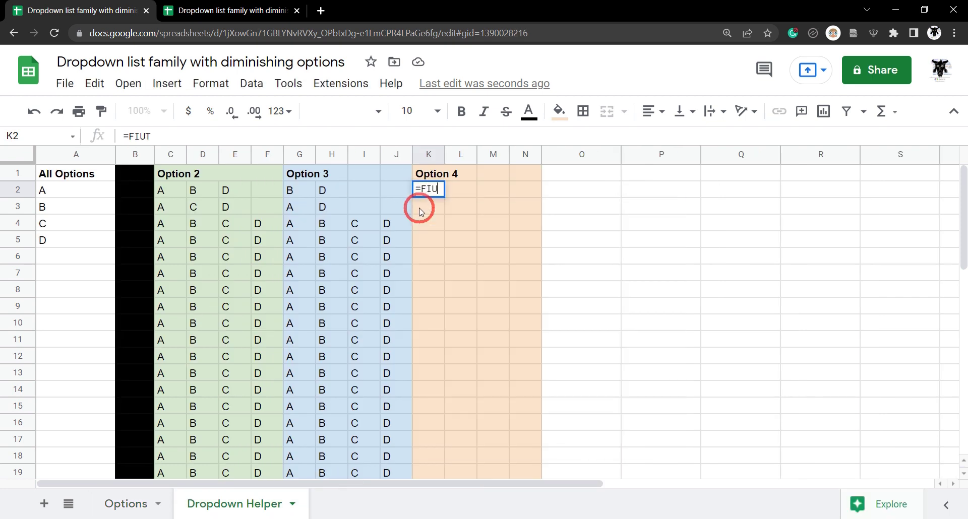
key("BackSpace")
key("BackSpace")
type("LTER(")
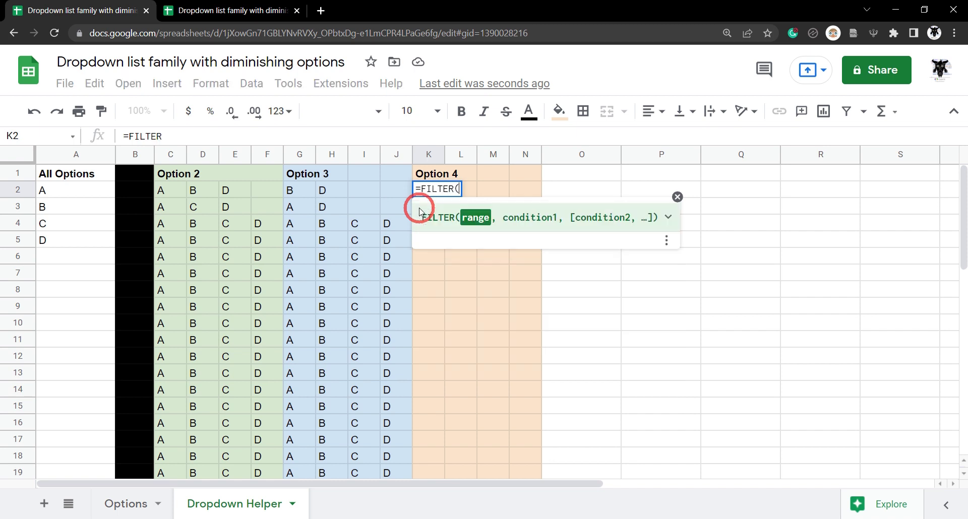
left_click_drag(298, 191, 394, 196)
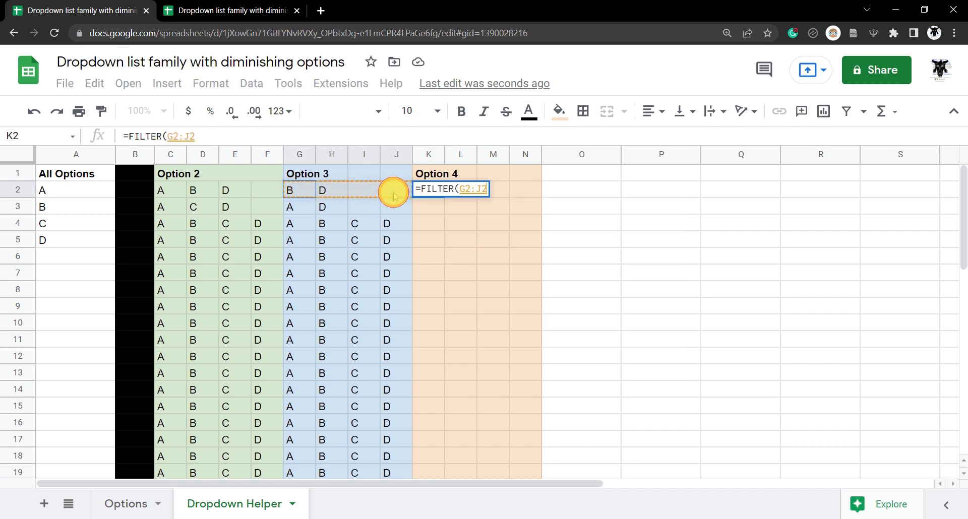
type(",")
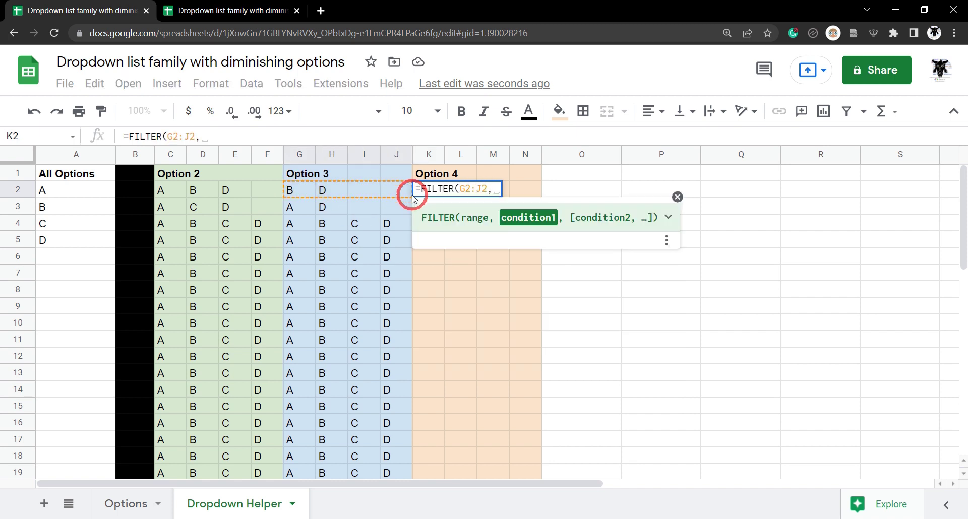
Complete the K2 FILTER formula with the condition G2:J2 <> Options!C2
left_click_drag(303, 191, 396, 194)
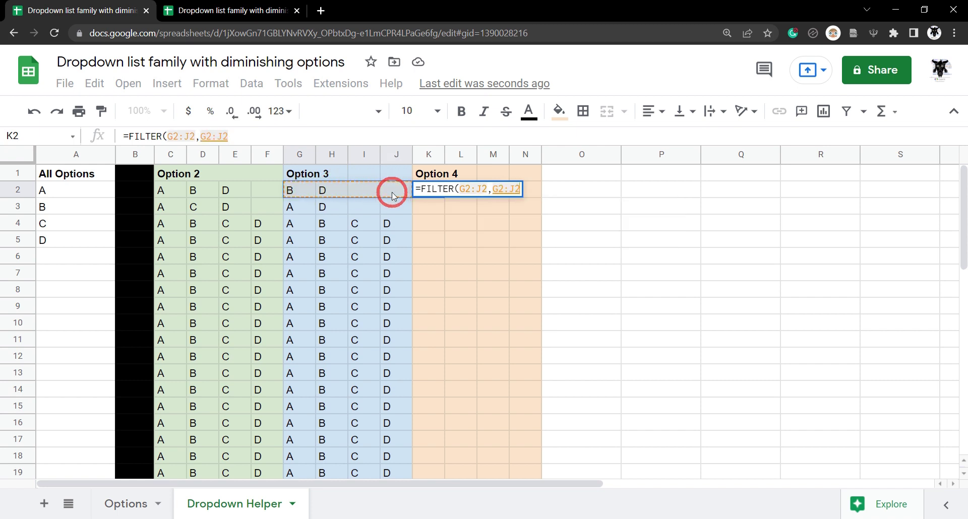
type("<>")
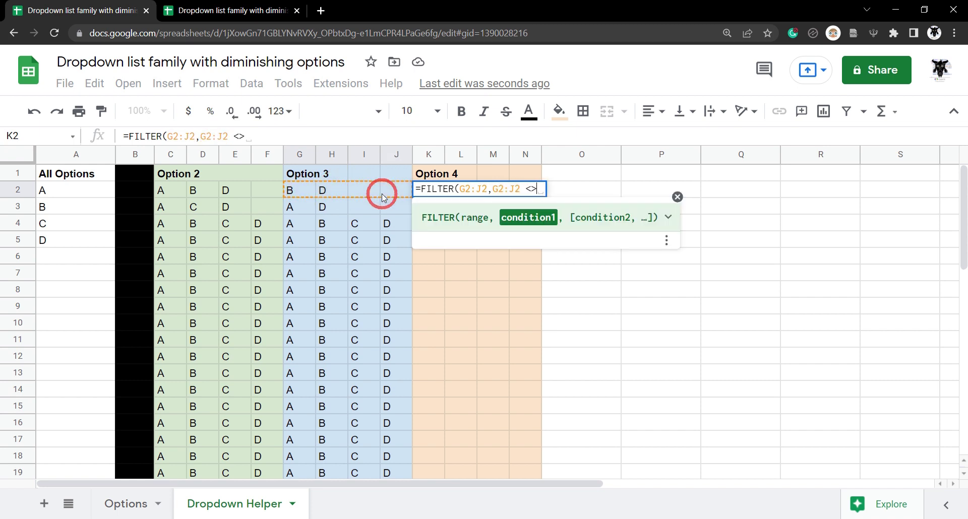
left_click(136, 502)
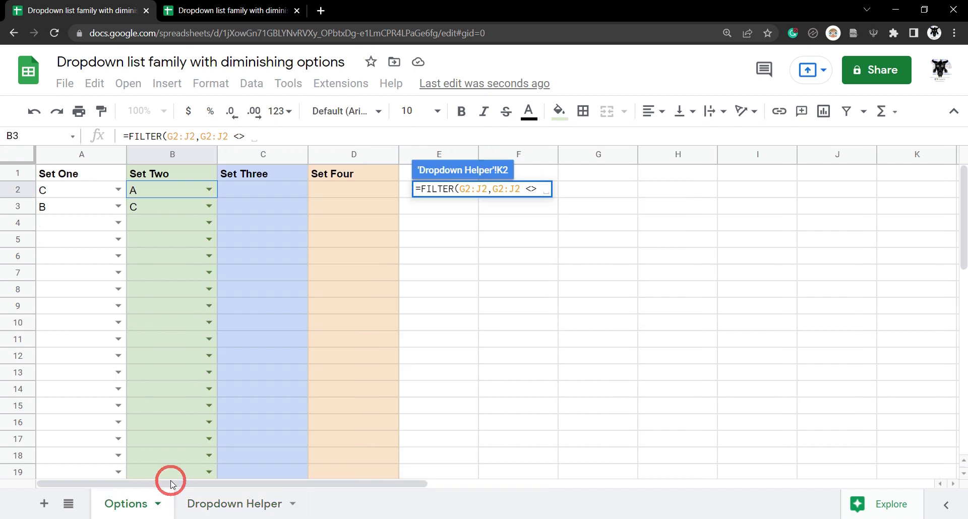
left_click(277, 194)
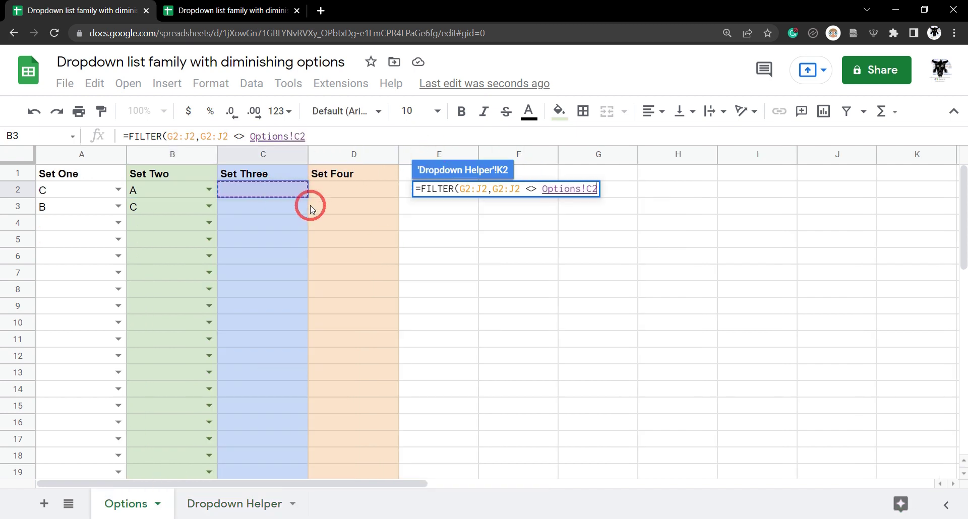
type(")")
key("Return")
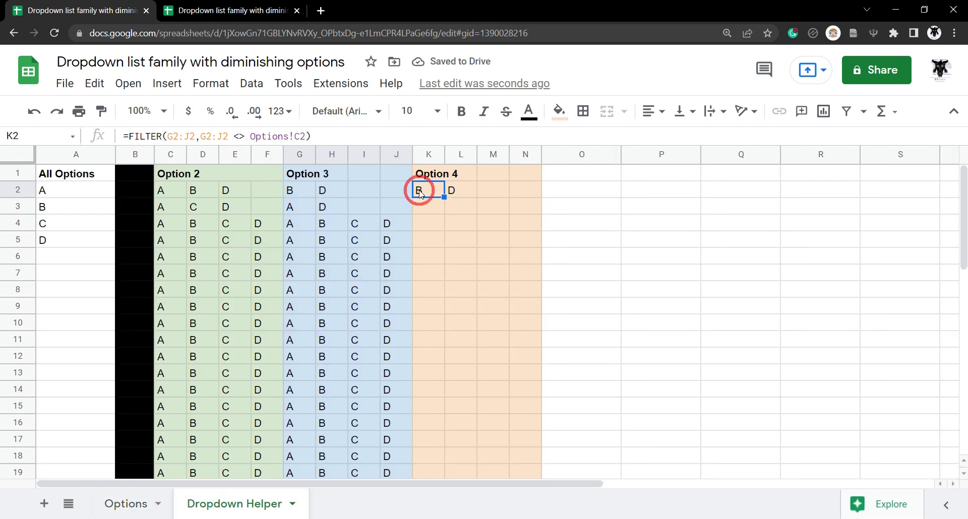
Open data validation for cells C2:C50 in the Set Three column of the Options sheet
left_click(124, 504)
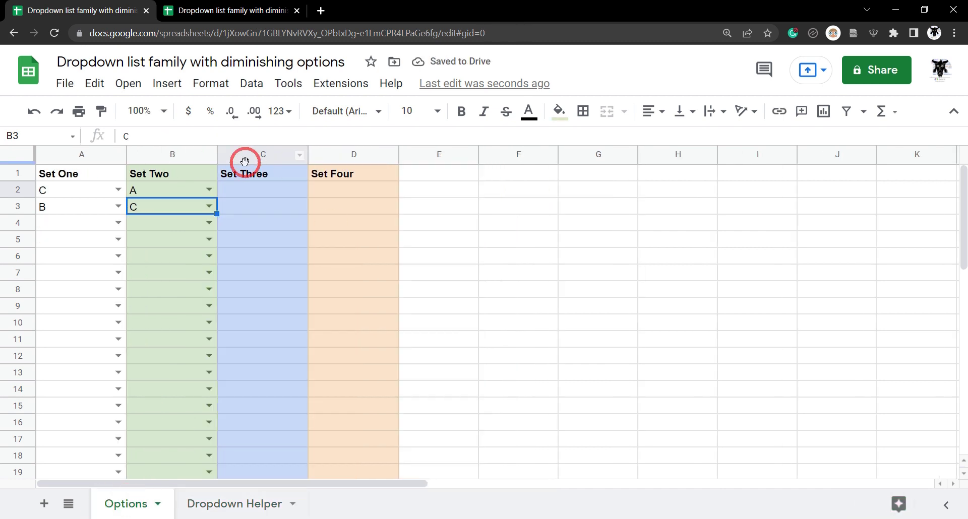
left_click(260, 190)
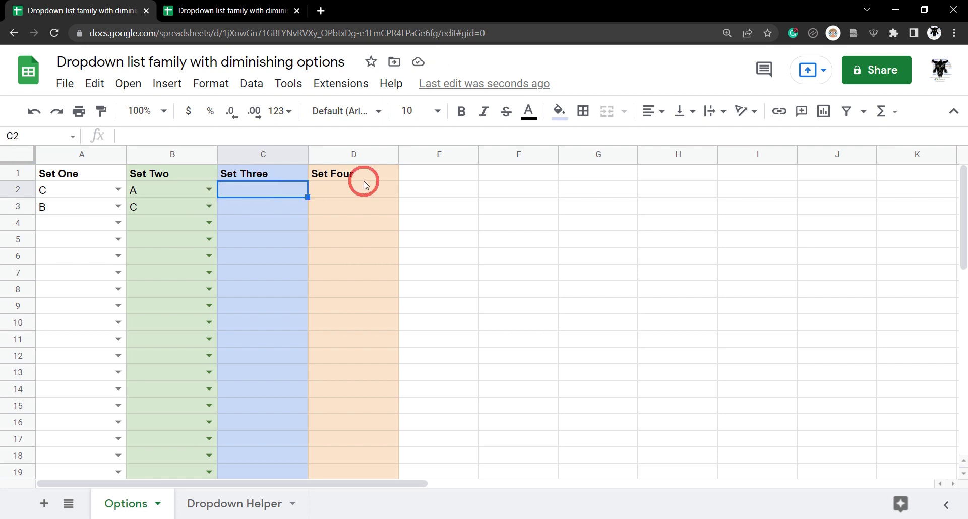
left_click(367, 192, "shift")
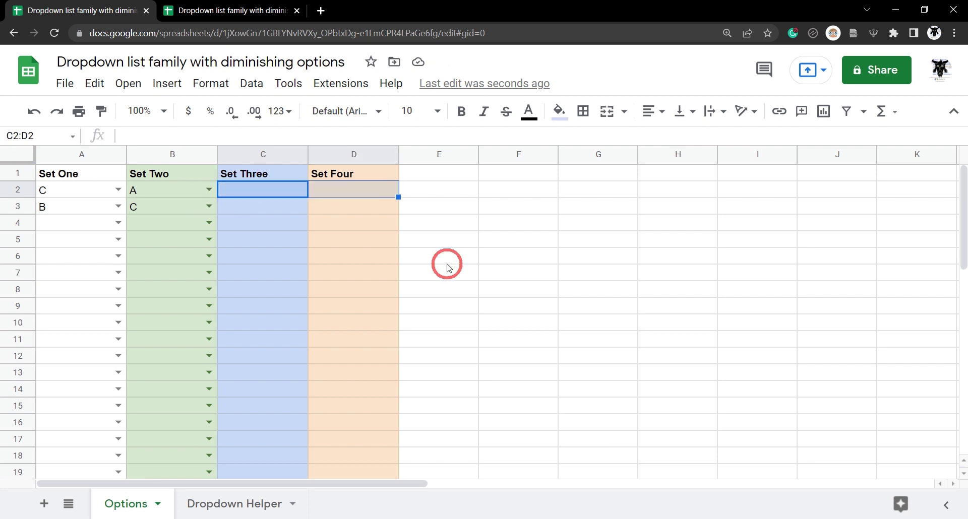
left_click(270, 191)
key("ctrl+shift+Down")
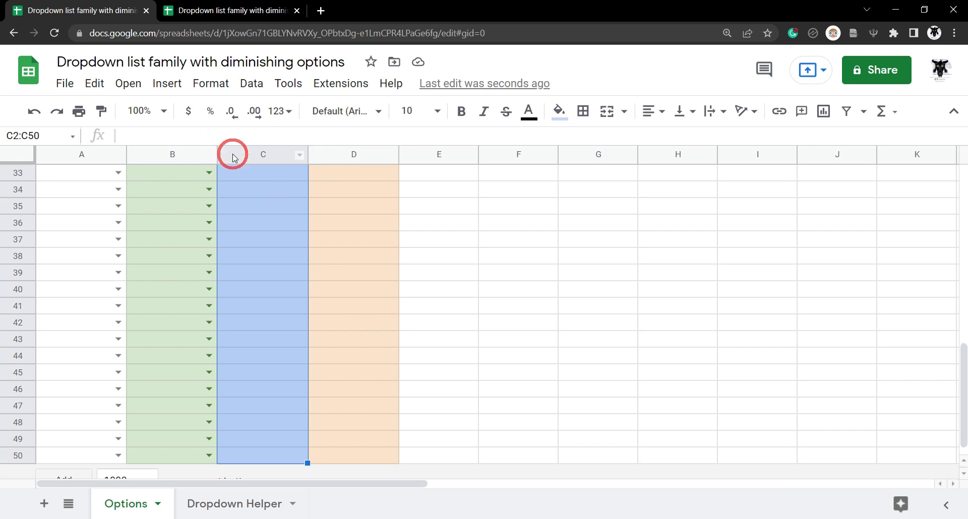
left_click(255, 83)
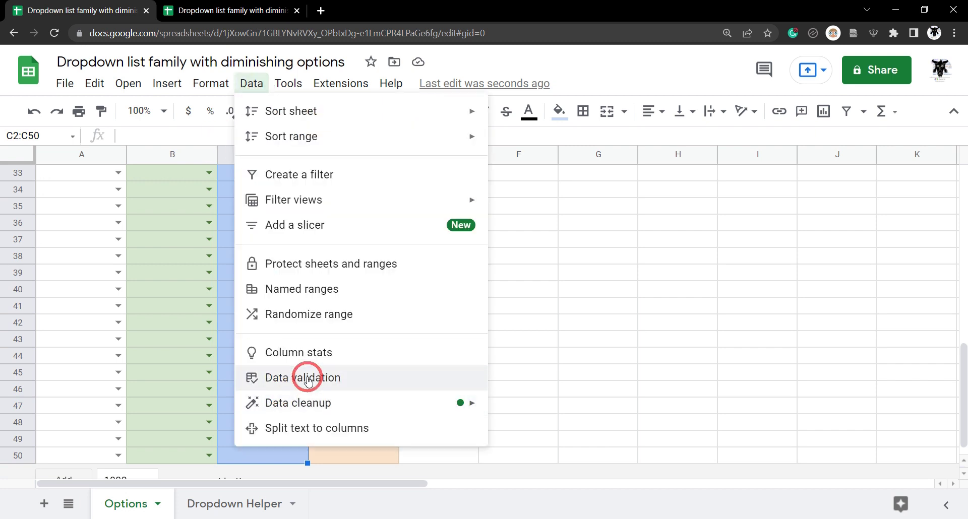
left_click(276, 376)
Set the C2:C50 list source to ='Dropdown Helper'!$G2:$J2 and save the validation rule with invalid input rejected
left_click(612, 237)
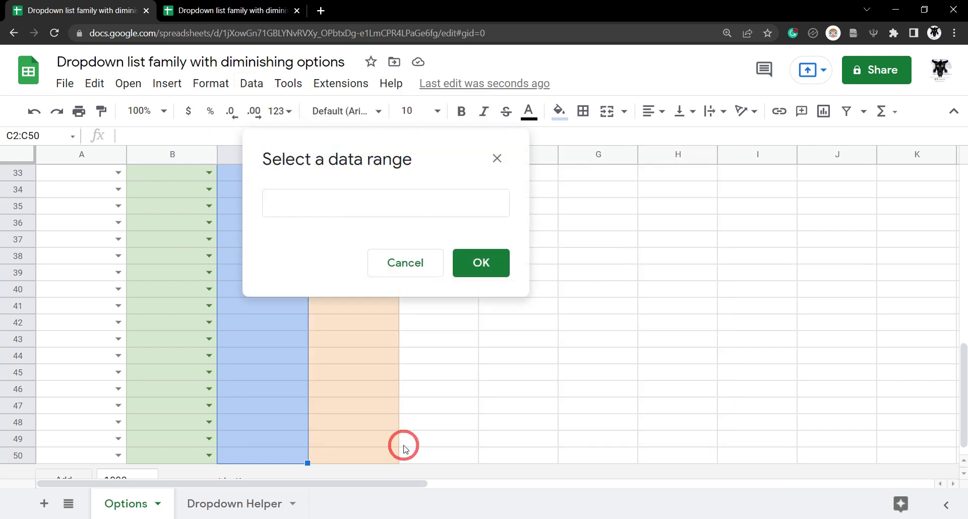
left_click(220, 507)
left_click_drag(337, 142, 693, 161)
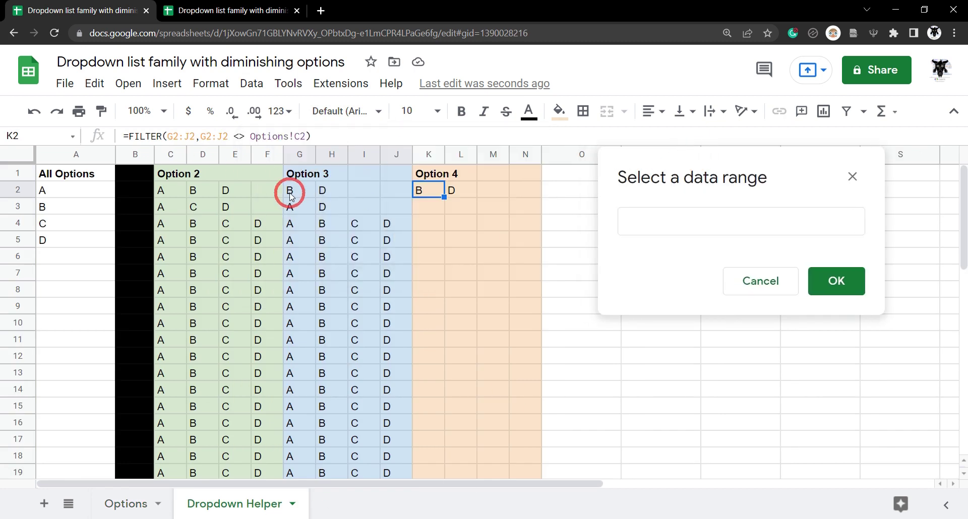
left_click_drag(292, 196, 388, 190)
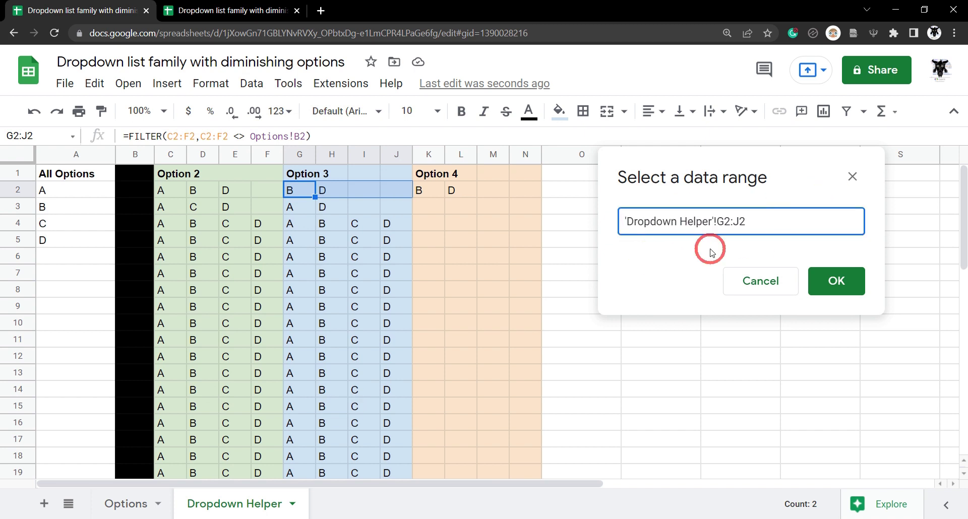
type("=")
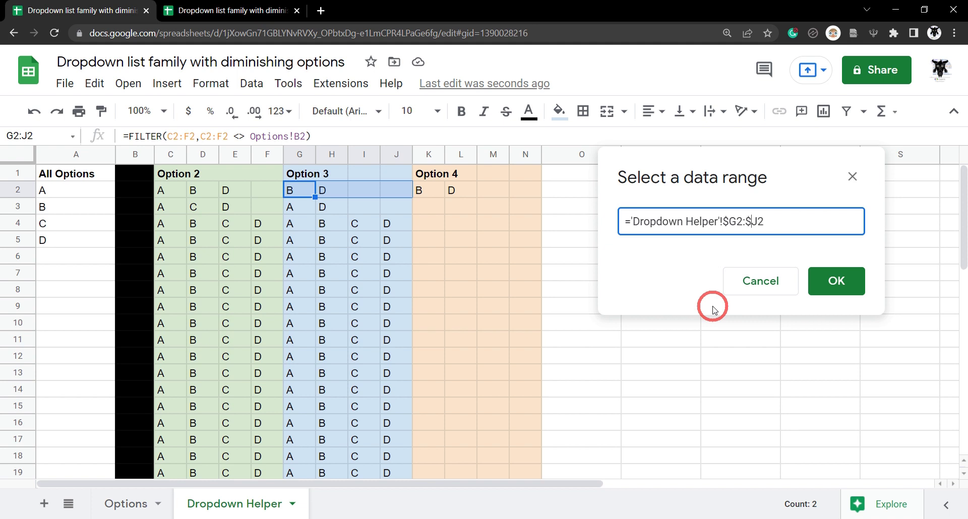
left_click(851, 285)
left_click(456, 322)
left_click(678, 410)
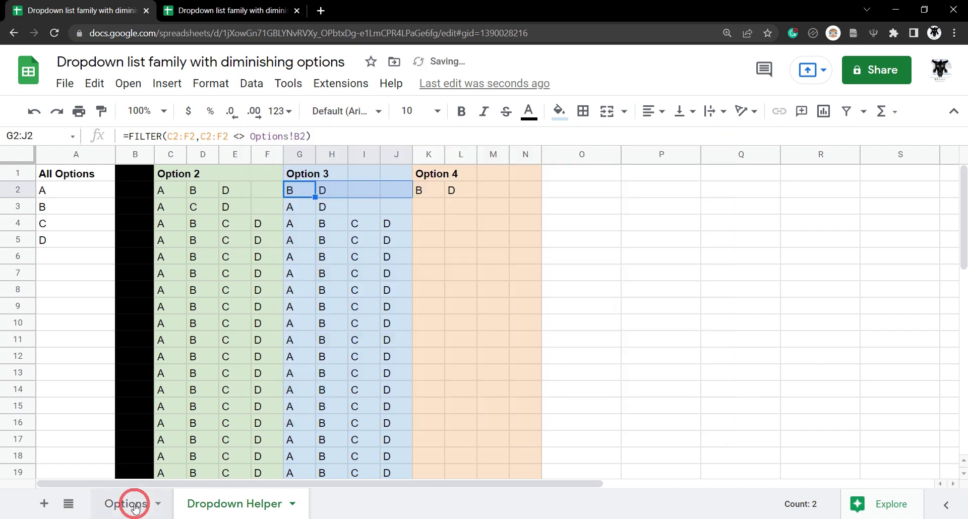
Open data validation for cells D2:D50 in the Set Four column of the Options sheet
left_click(133, 504)
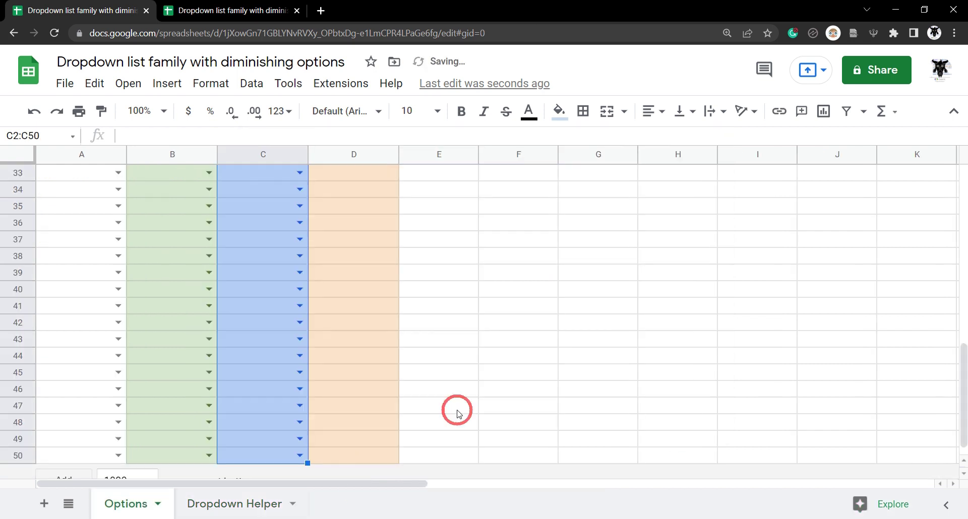
left_click(355, 455)
scroll(535, 323, "up", 10)
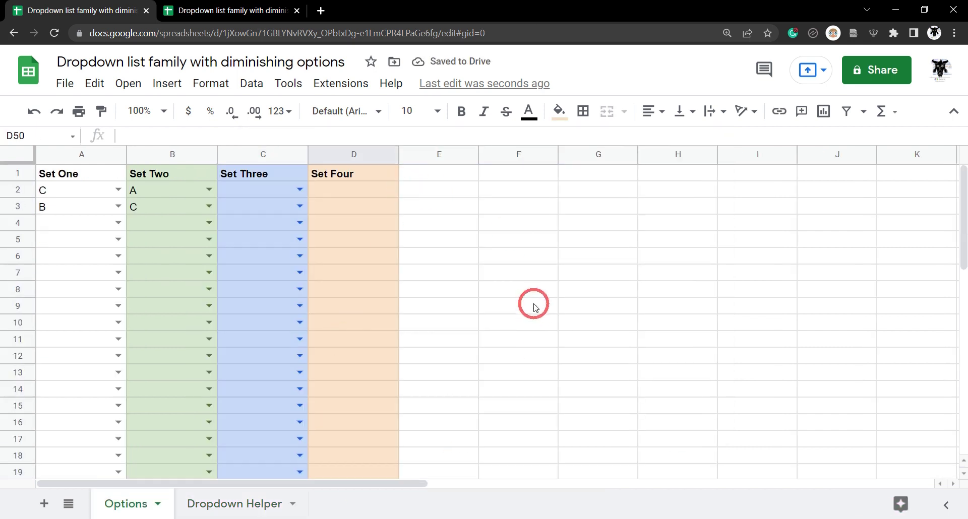
left_click(369, 192, "shift")
left_click(252, 82)
left_click(326, 376)
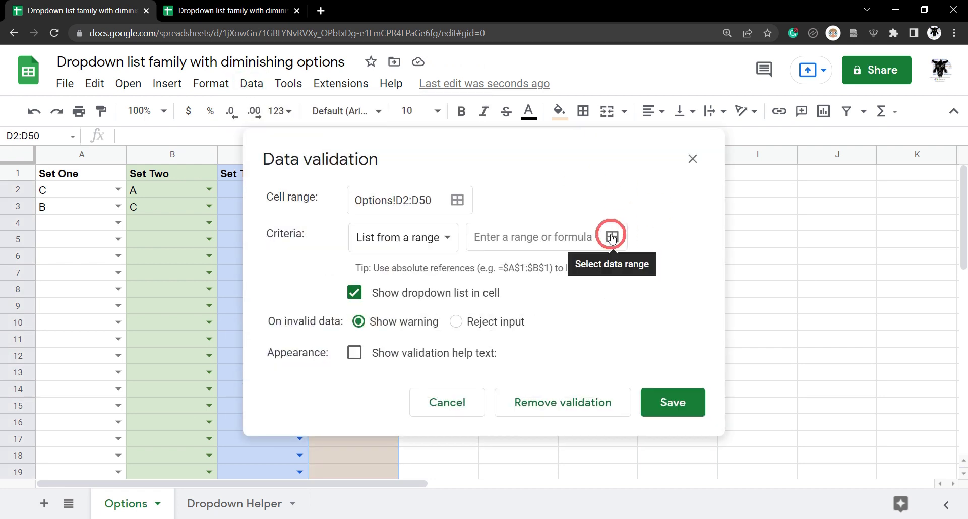
Set the D2:D50 list source to ='Dropdown Helper'!$K2:$N2 and save the validation rule with invalid input rejected
left_click(611, 236)
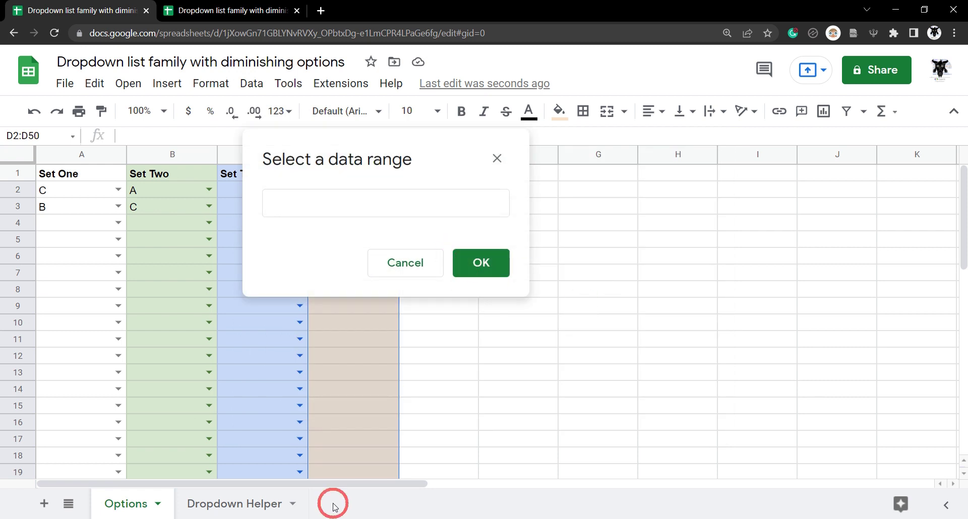
left_click(235, 499)
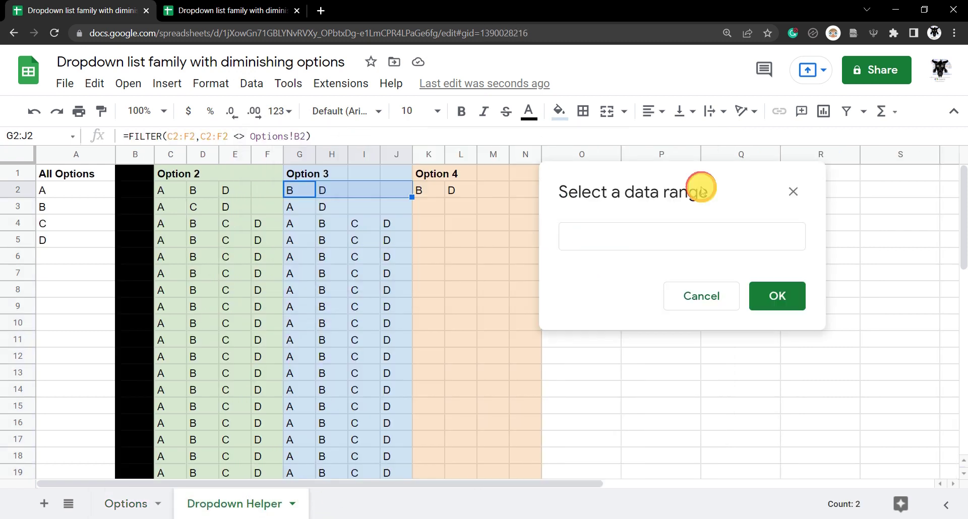
left_click_drag(423, 192, 540, 195)
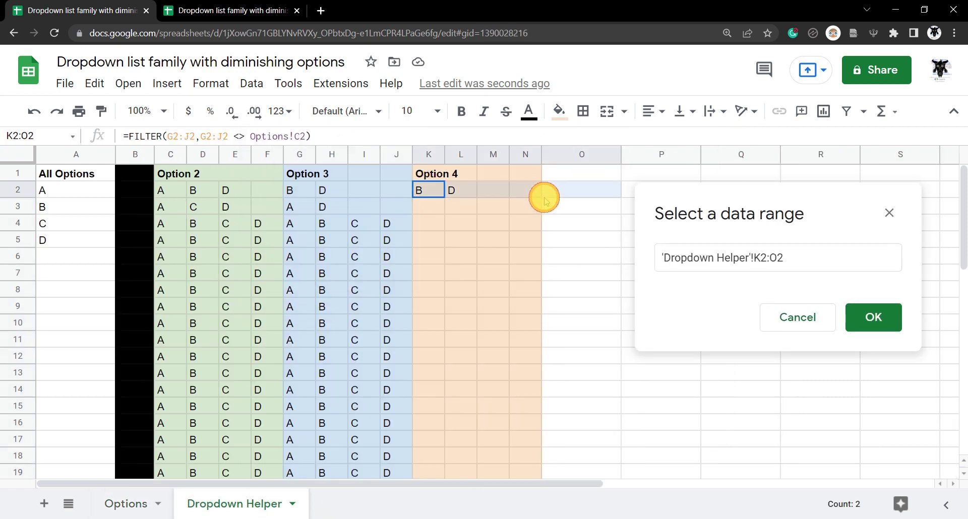
left_click(659, 260)
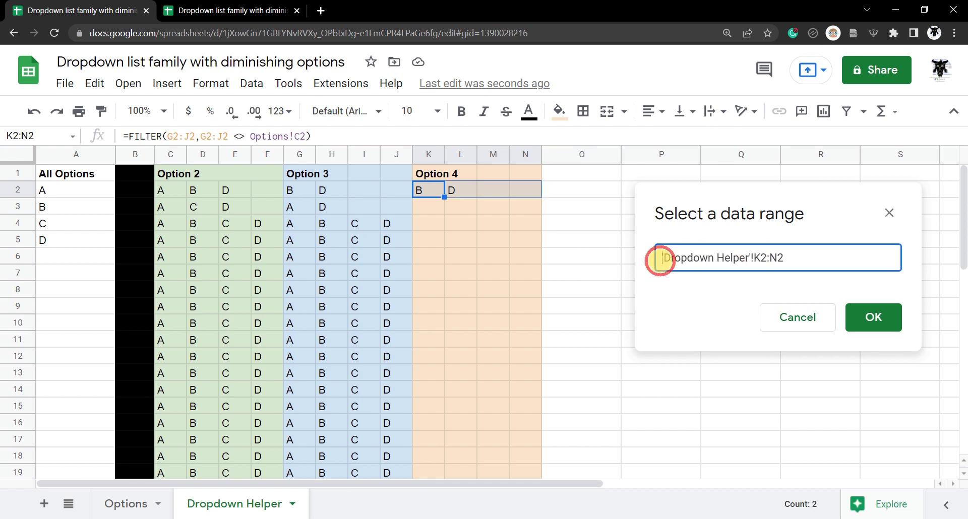
type("=")
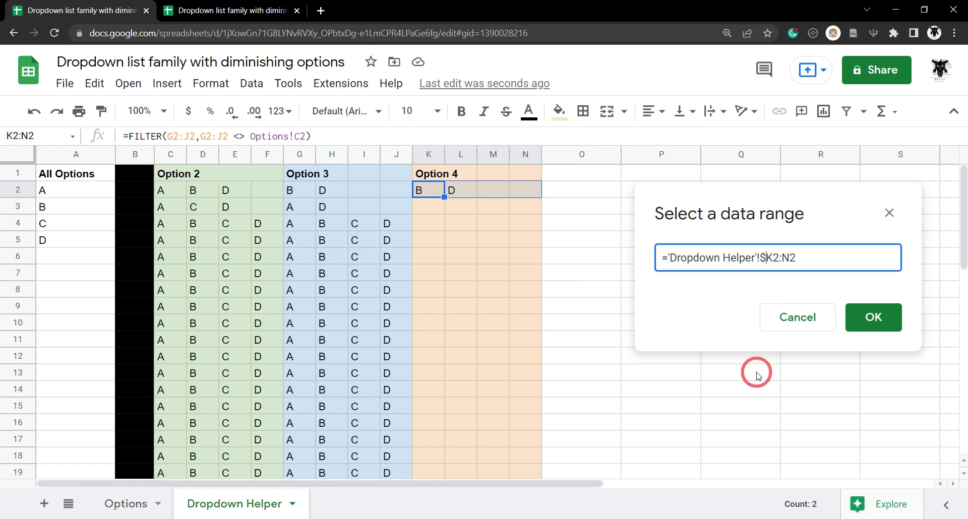
left_click(782, 259)
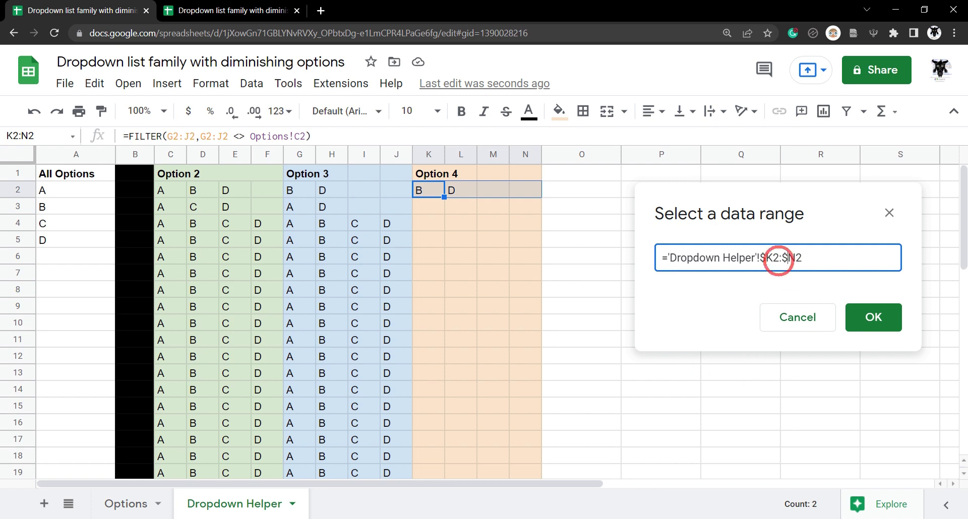
left_click(888, 320)
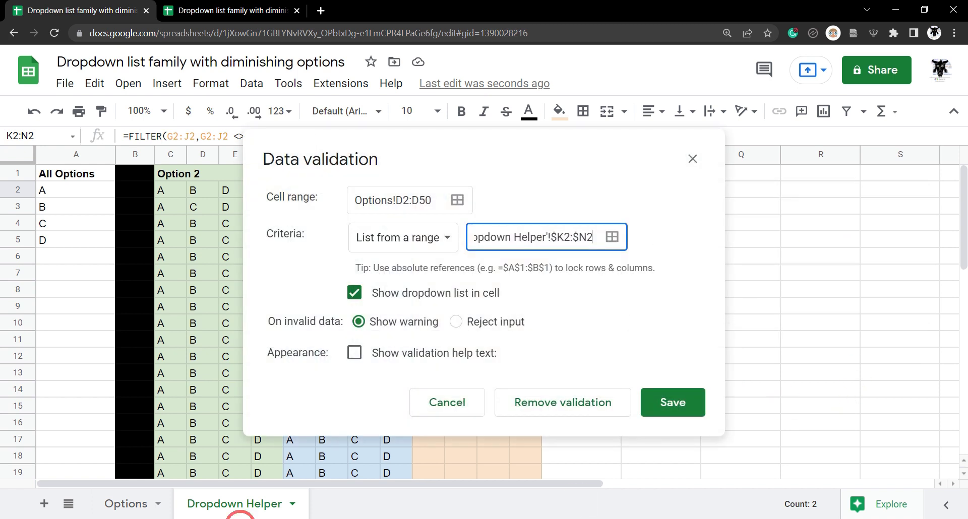
left_click(456, 322)
left_click(666, 401)
Fill the K2 FILTER formula down through cell K50 on the Dropdown Helper sheet
left_click(429, 191)
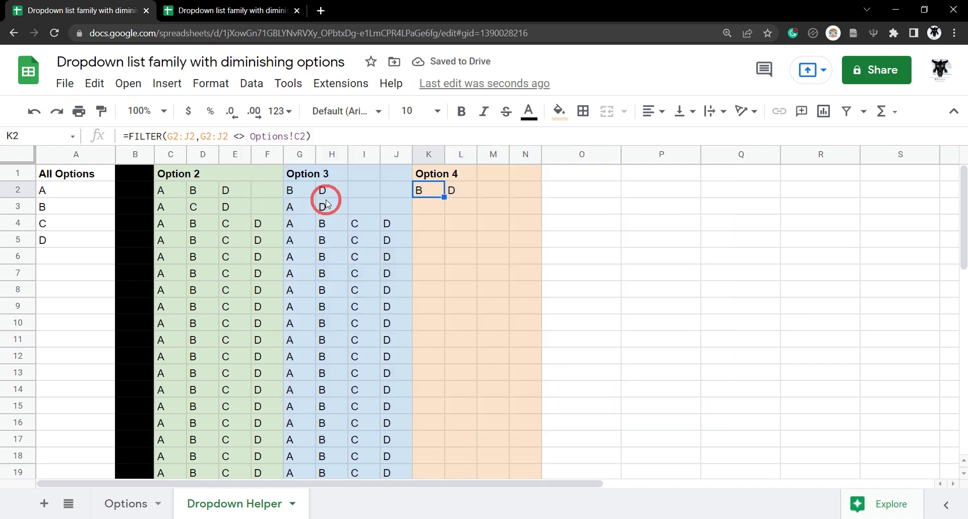
left_click_drag(444, 197, 472, 402)
scroll(507, 358, "up", 10)
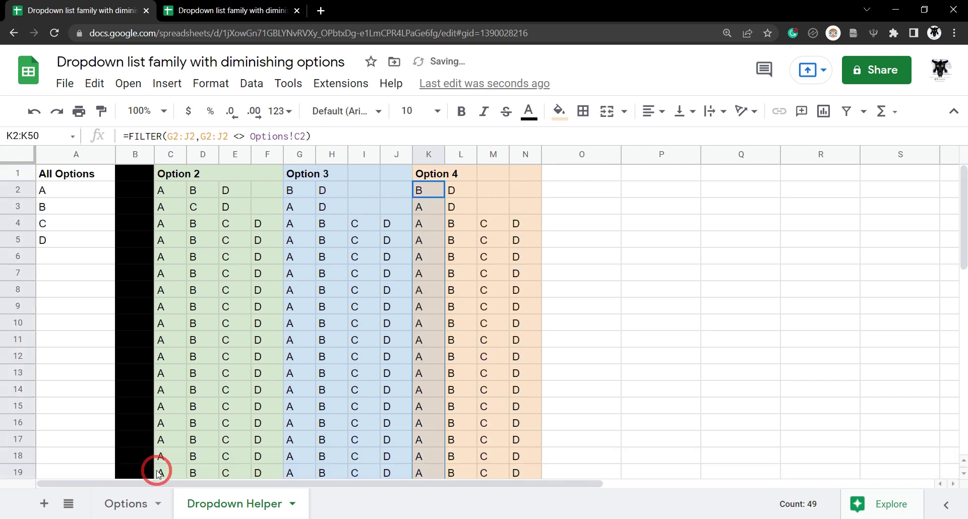
On the Options sheet, choose B for Set Three and D for Set Four in row 2
left_click(137, 503)
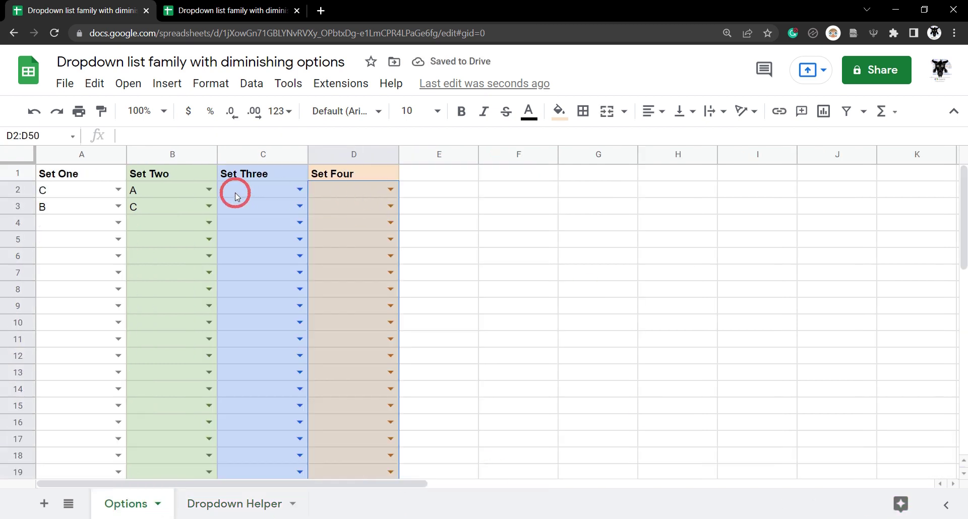
left_click(294, 189)
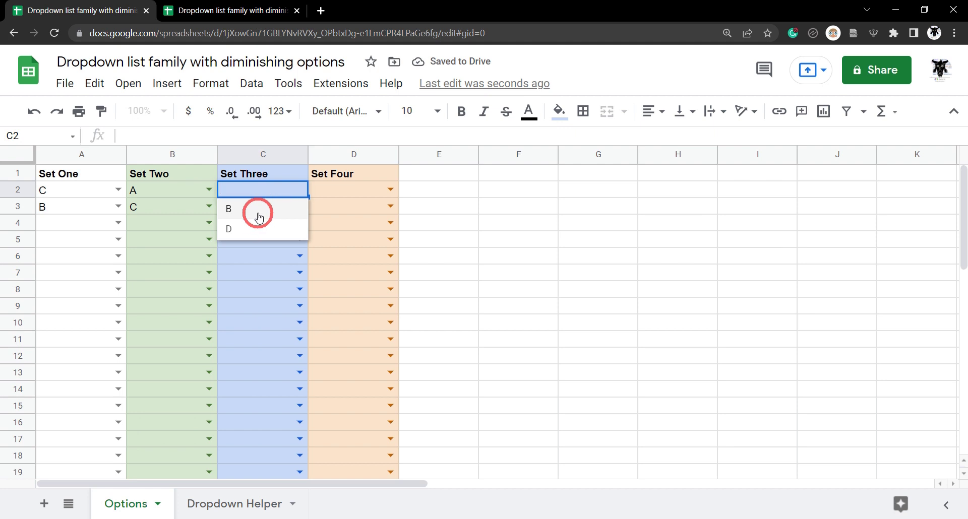
left_click(257, 208)
left_click(390, 190)
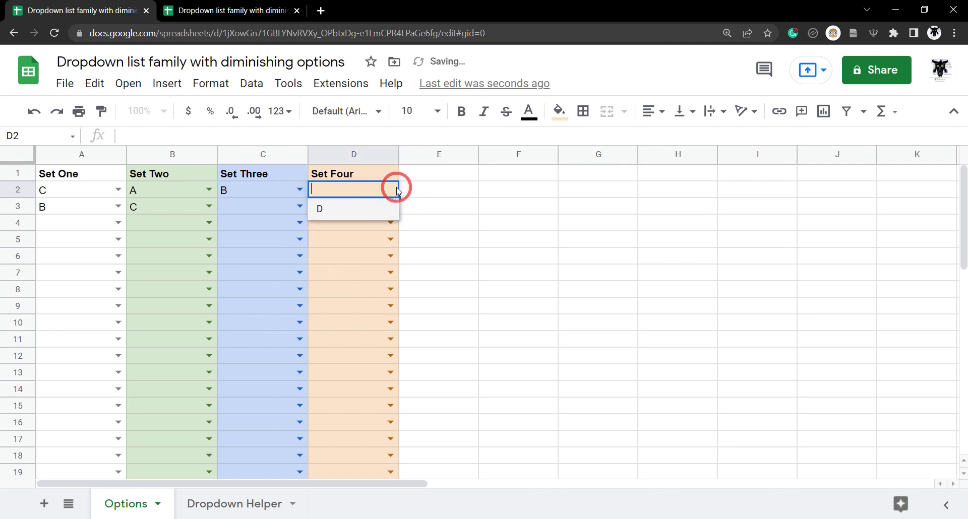
left_click(337, 215)
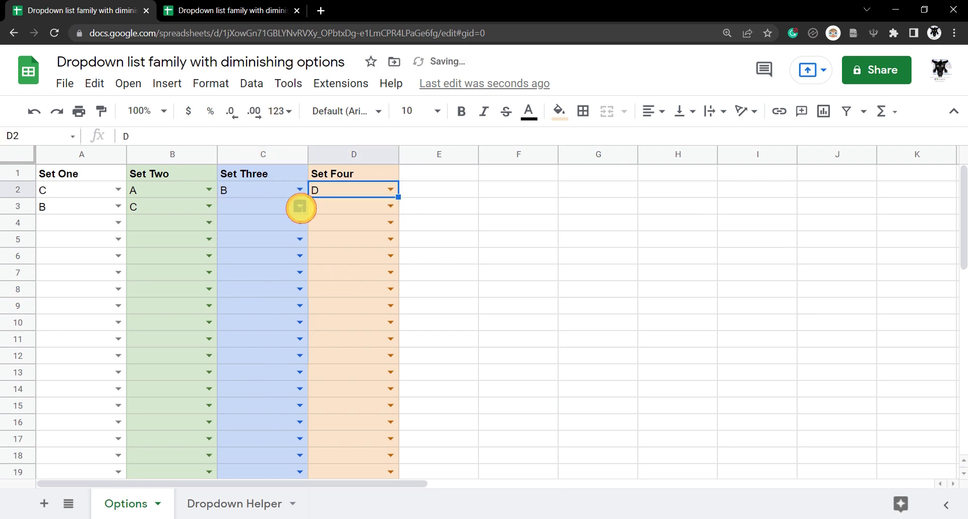
Choose A for Set Three and D for Set Four in row 3
left_click(298, 206)
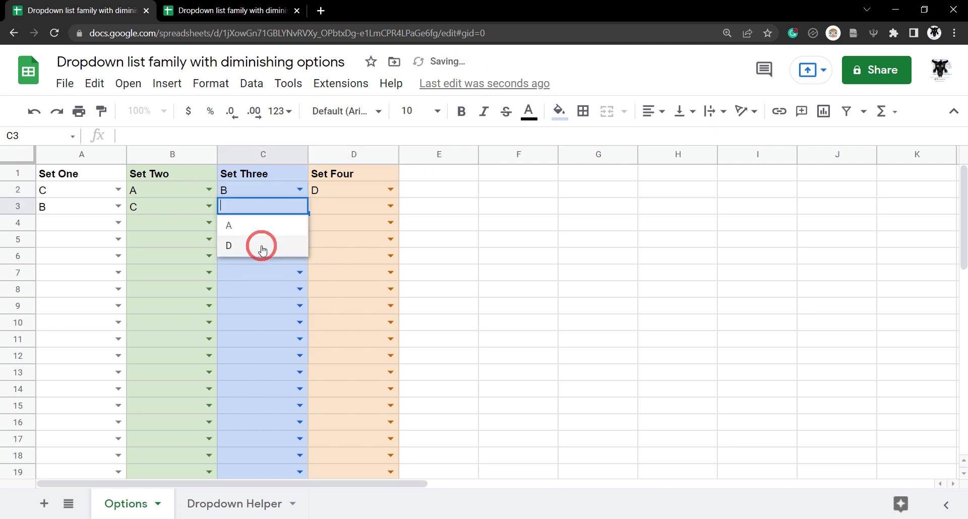
left_click(235, 226)
left_click(389, 206)
left_click(344, 224)
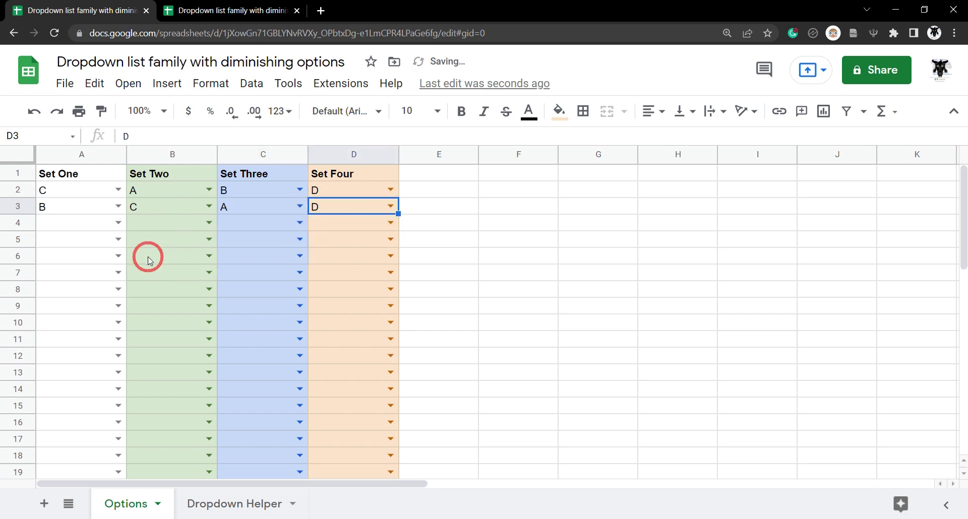
Choose D, A, B and C from the four dropdowns in row 4, from Set One through Set Four
left_click(117, 222)
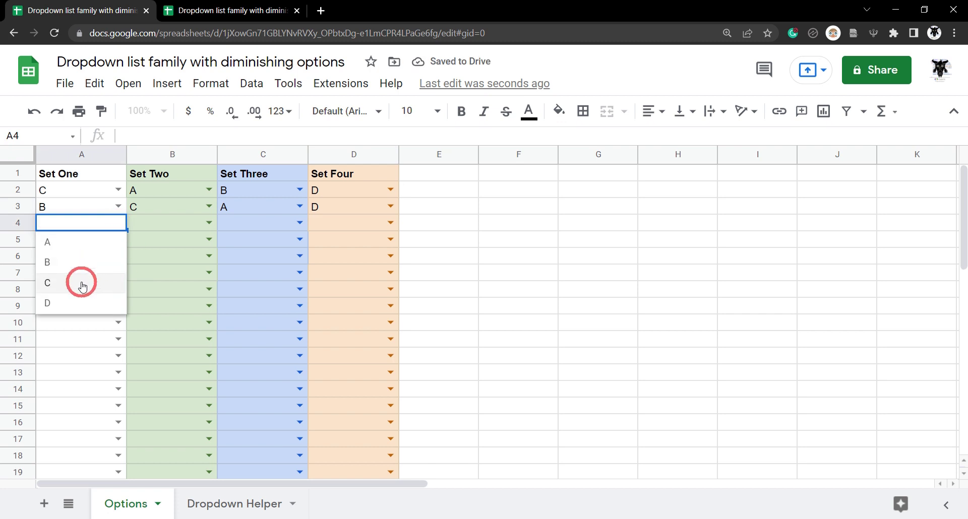
left_click(74, 302)
left_click(209, 222)
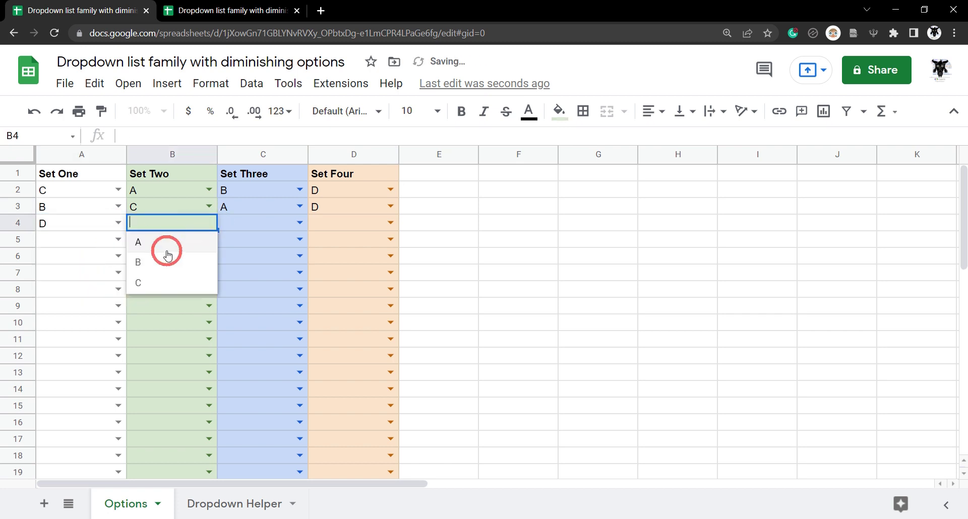
left_click(167, 243)
left_click(298, 223)
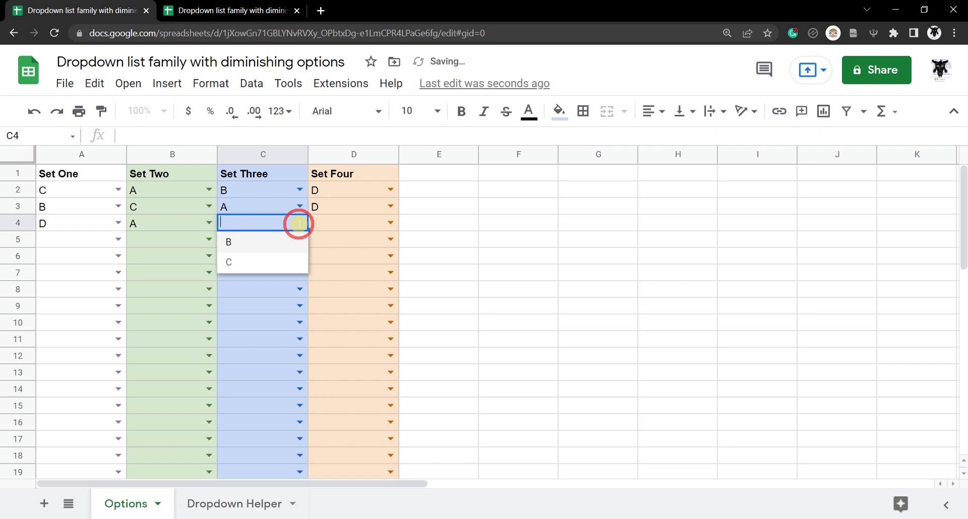
left_click(272, 243)
left_click(391, 223)
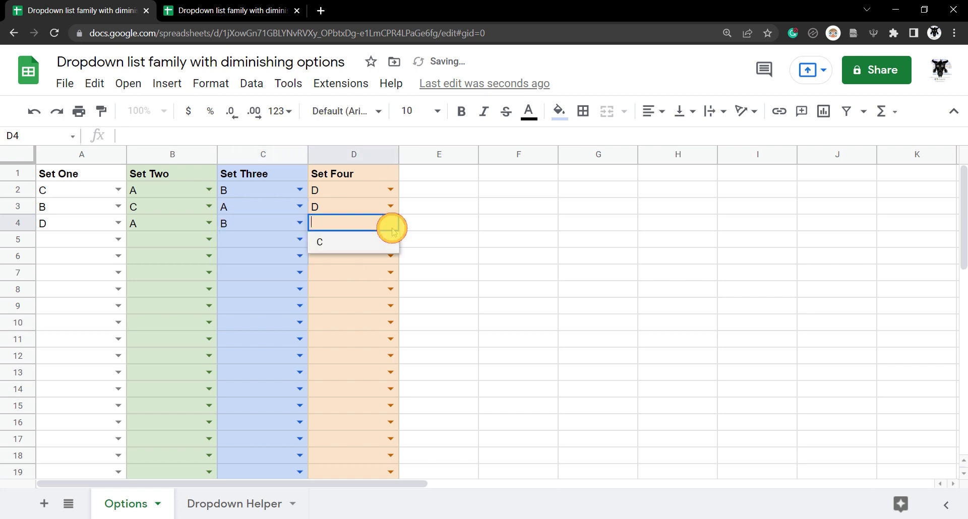
left_click(358, 245)
left_click(482, 242)
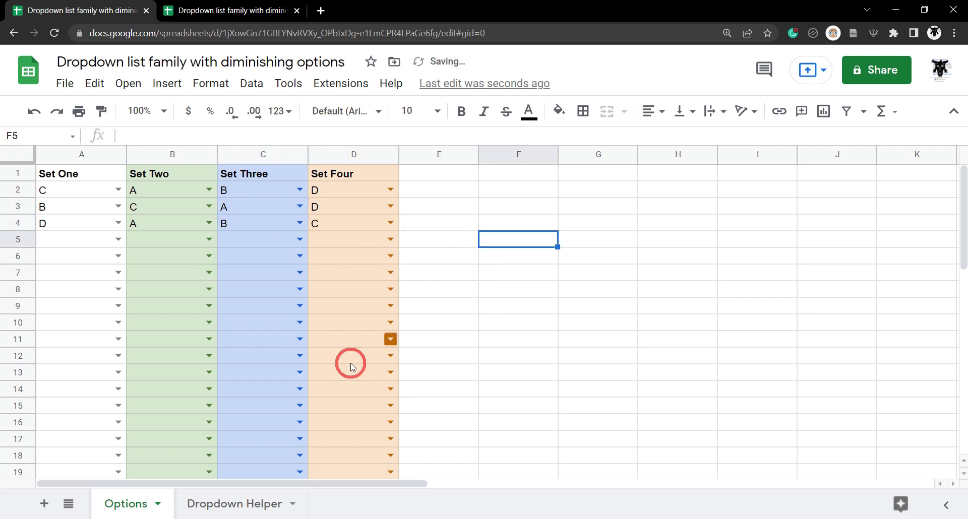
Hide the Dropdown Helper sheet
left_click(232, 503)
right_click(262, 500)
left_click(228, 385)
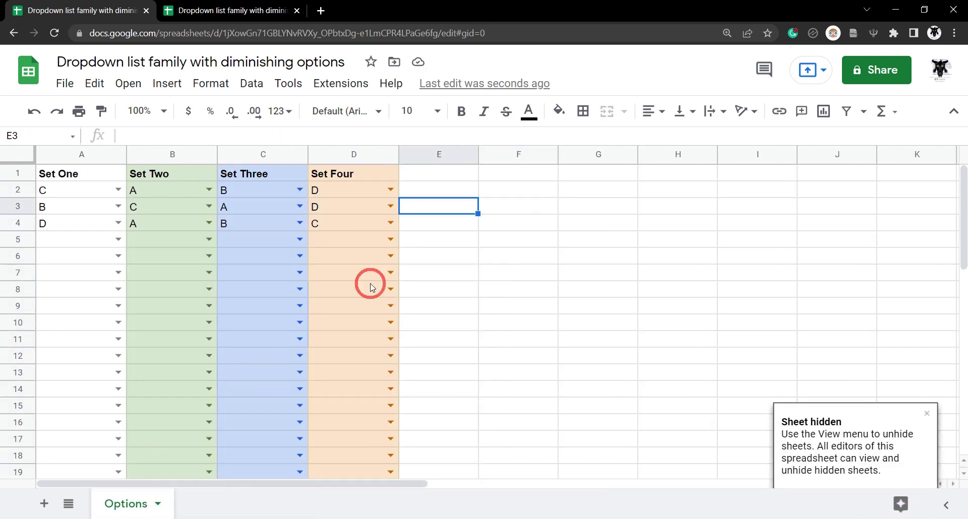
left_click(126, 244)
left_click_drag(126, 243, 356, 239)
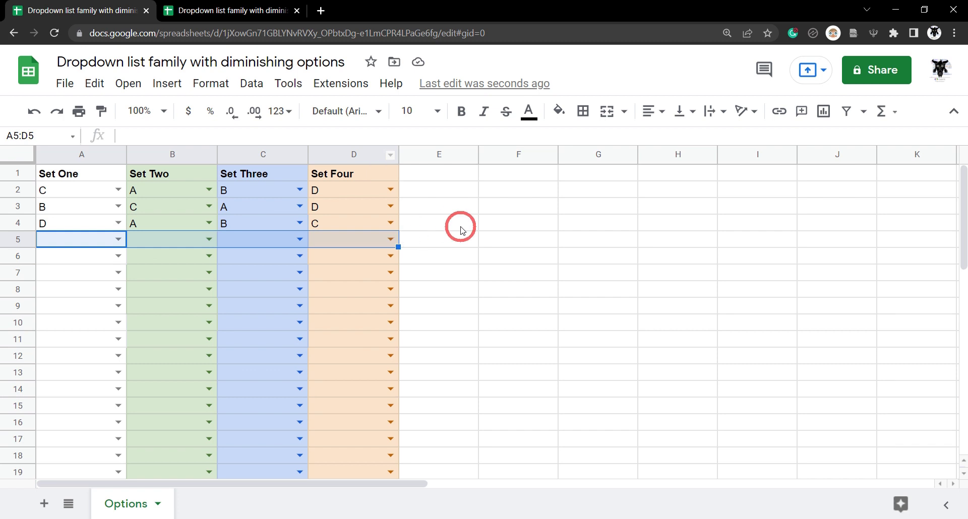
left_click(477, 240)
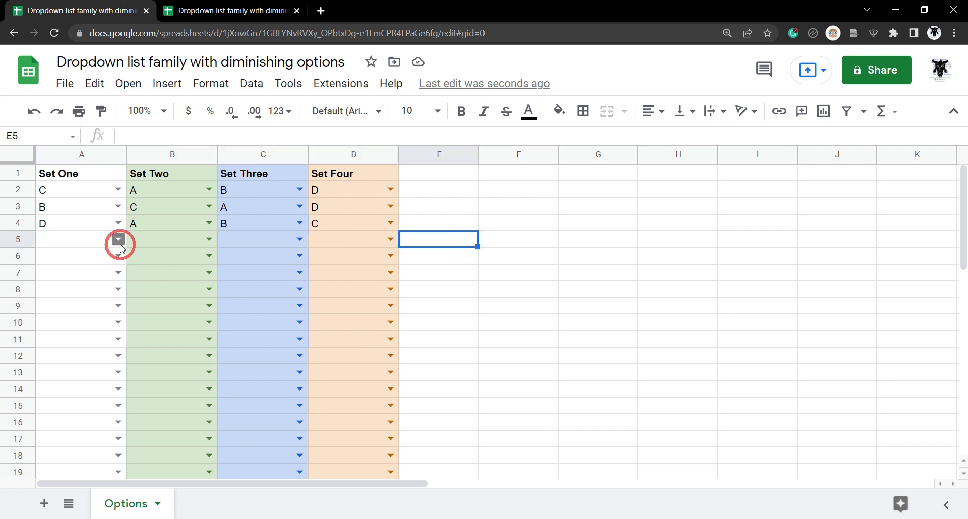
left_click(100, 241)
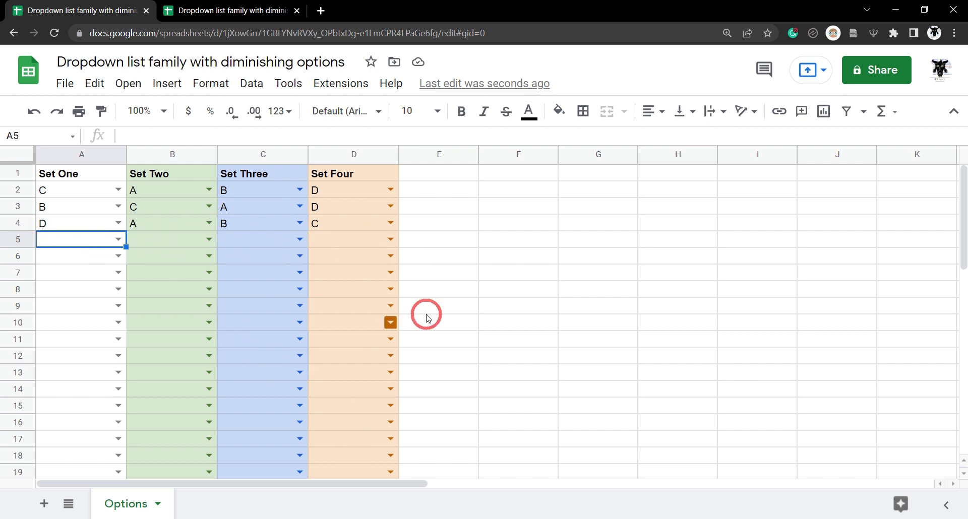
left_click(482, 243)
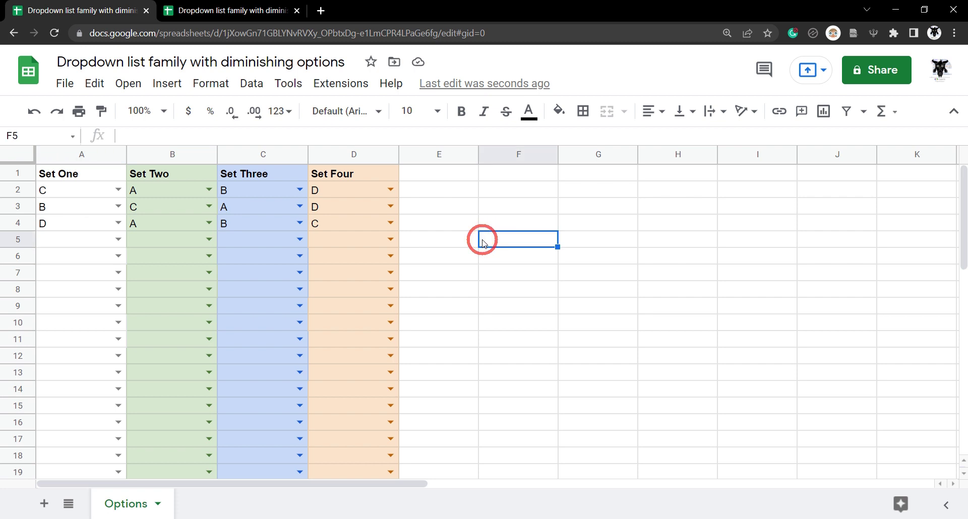